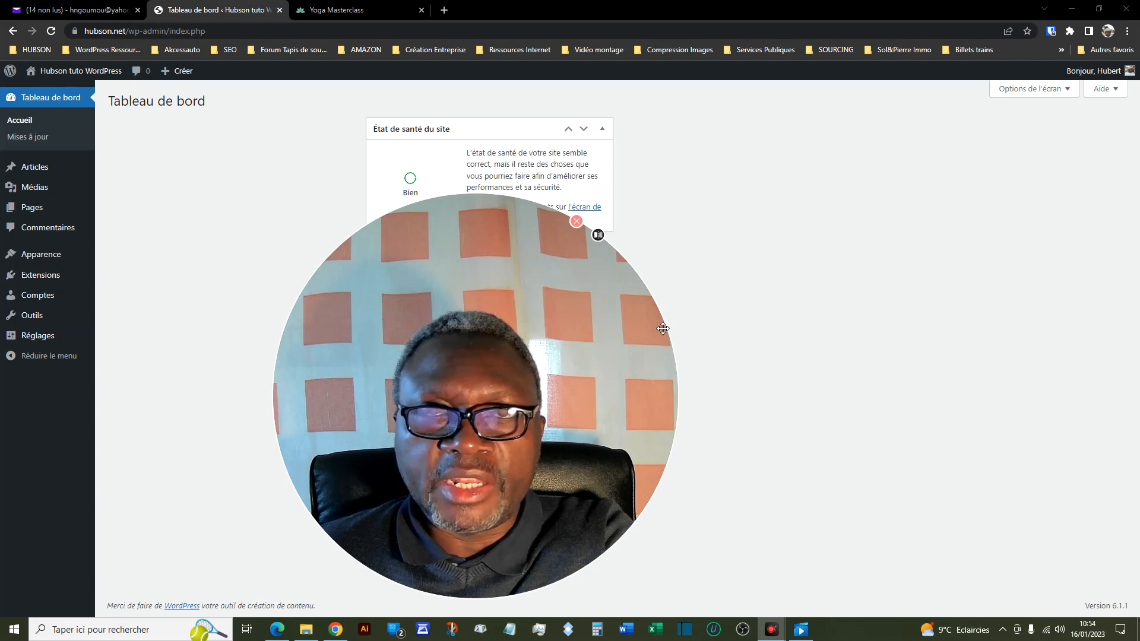
drag(666, 329, 1119, 514)
- Open the public front page of the Hubson tuto WordPress site in a new browser tab and display it
mouse_move(71, 74)
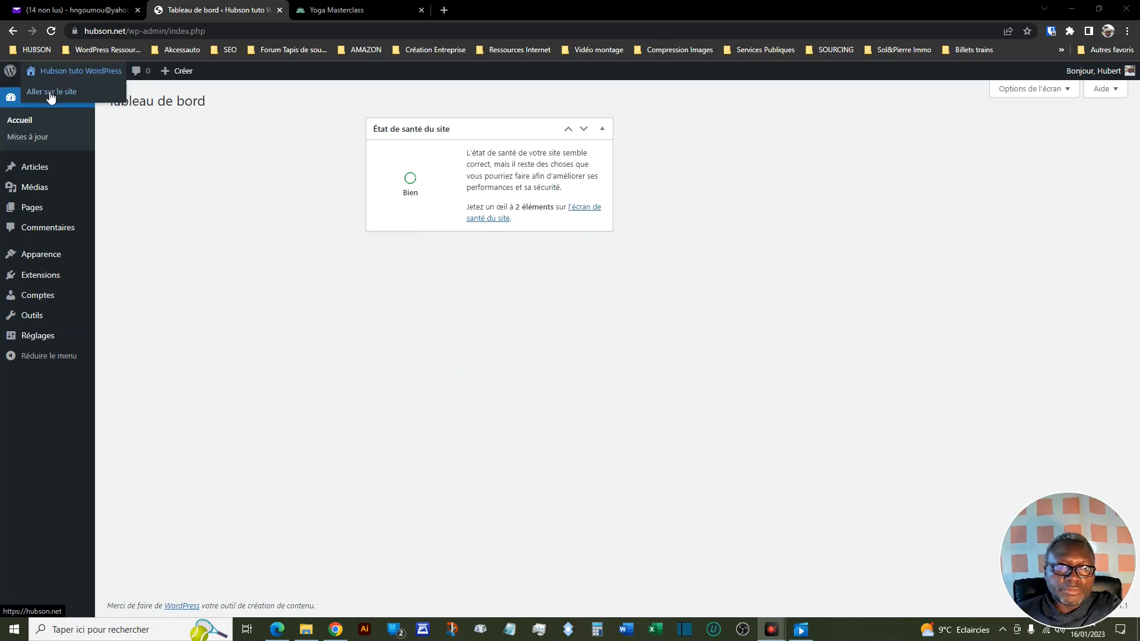
right_click(50, 93)
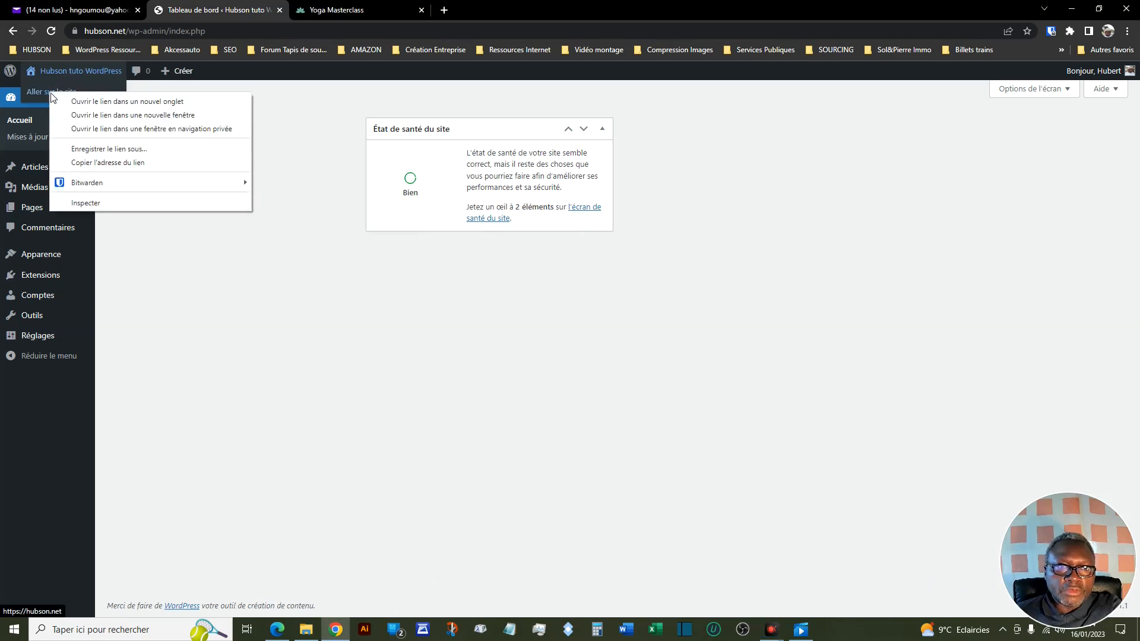
click(82, 102)
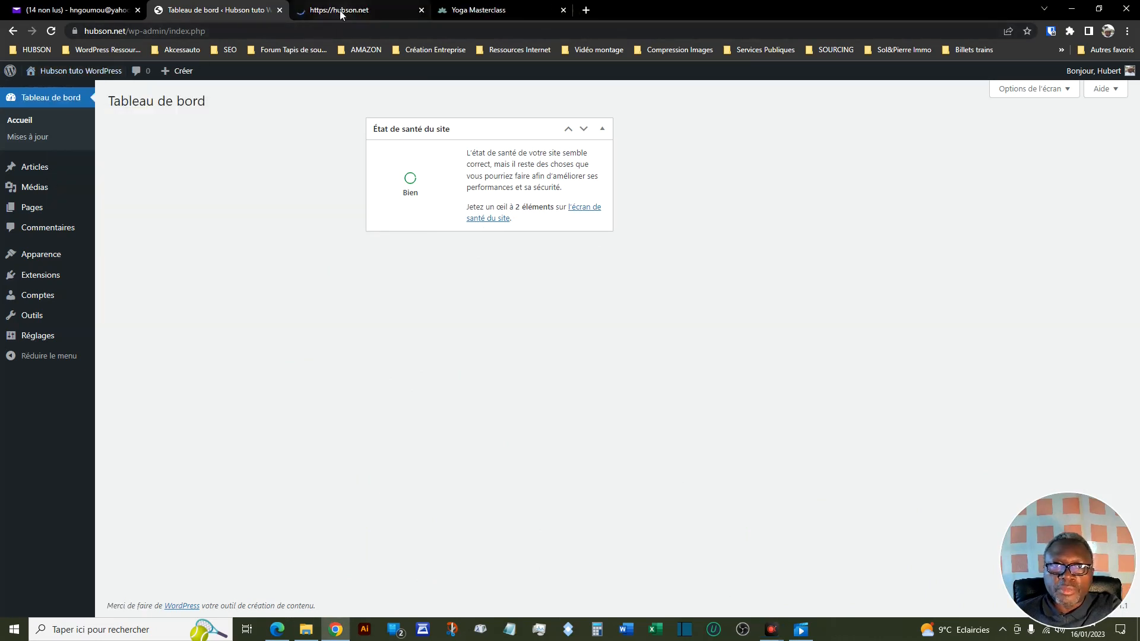
click(344, 10)
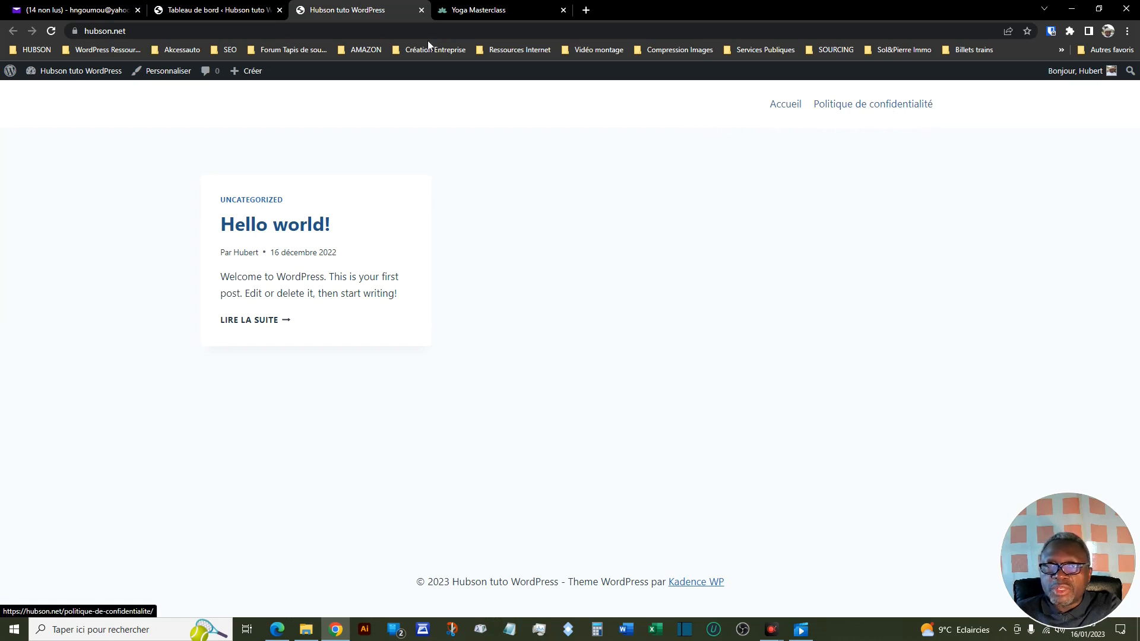
- Compare the header navigation of the Yoga Masterclass example site with the WordPress site's front page, and return to the dashboard
click(466, 9)
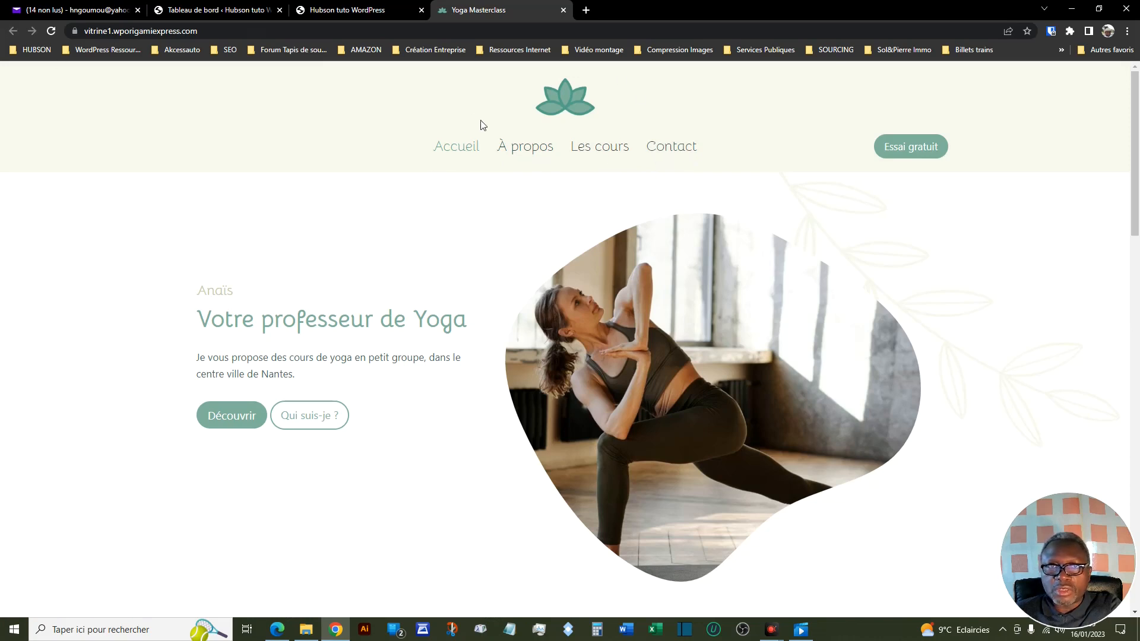
click(358, 11)
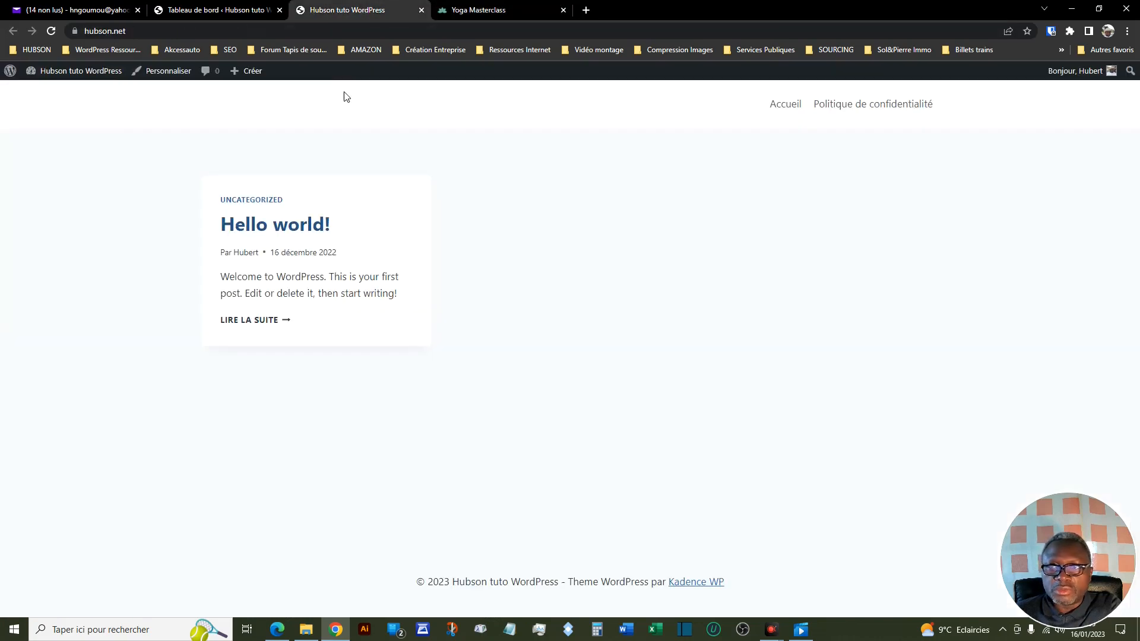
click(194, 11)
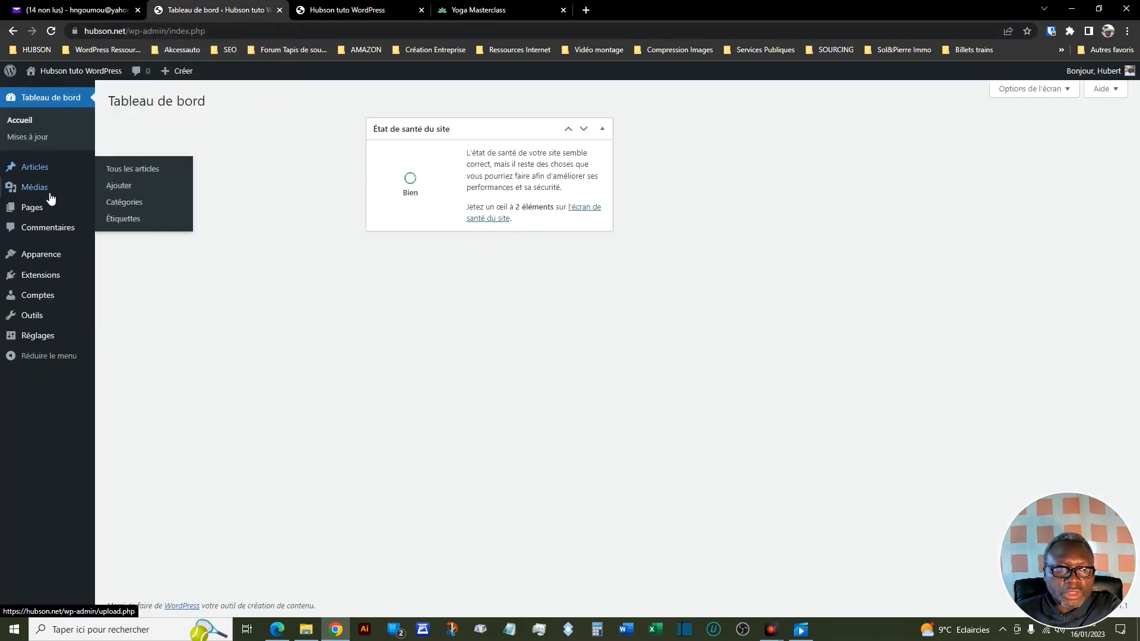
- Open the list of all pages and use quick edit to set the "Politique de confidentialité" page's status to Brouillon
mouse_move(41, 216)
click(116, 213)
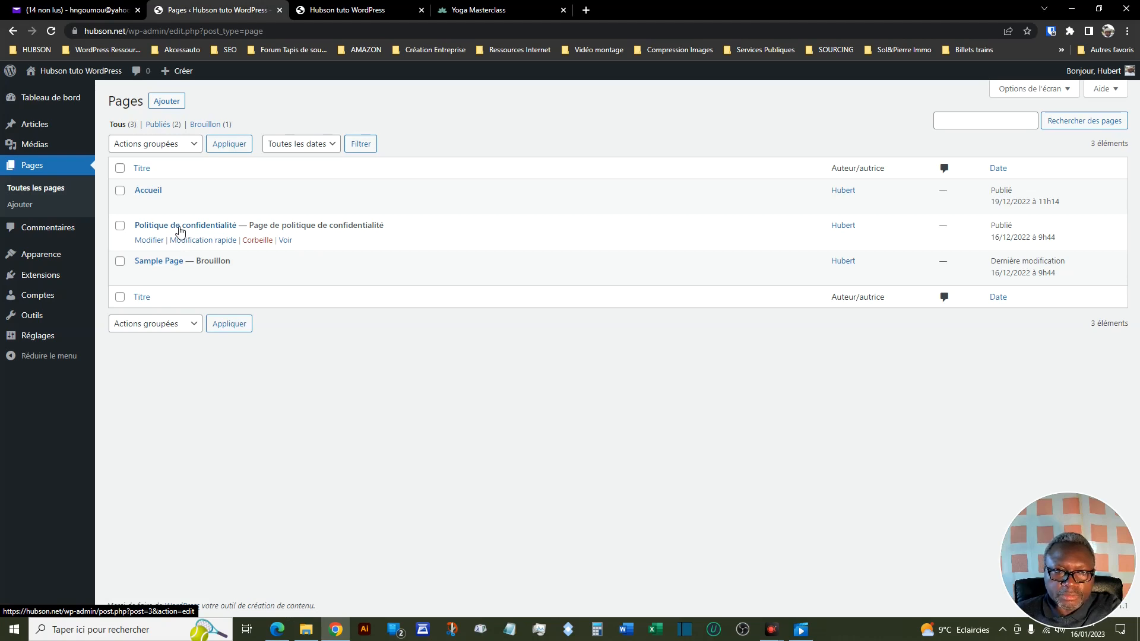
click(200, 242)
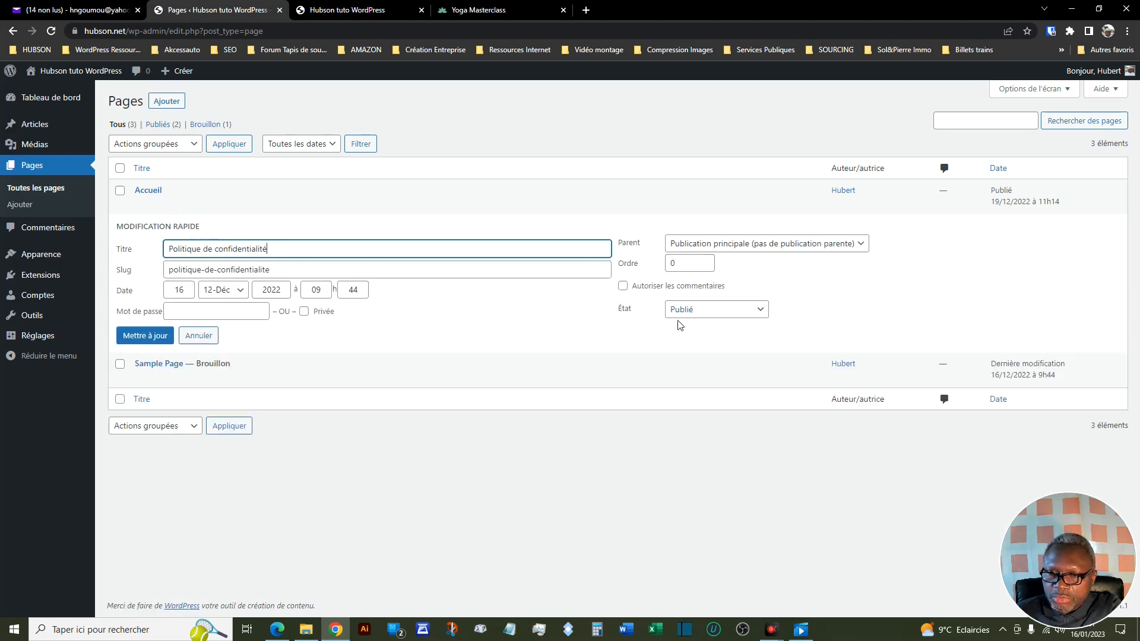
click(758, 312)
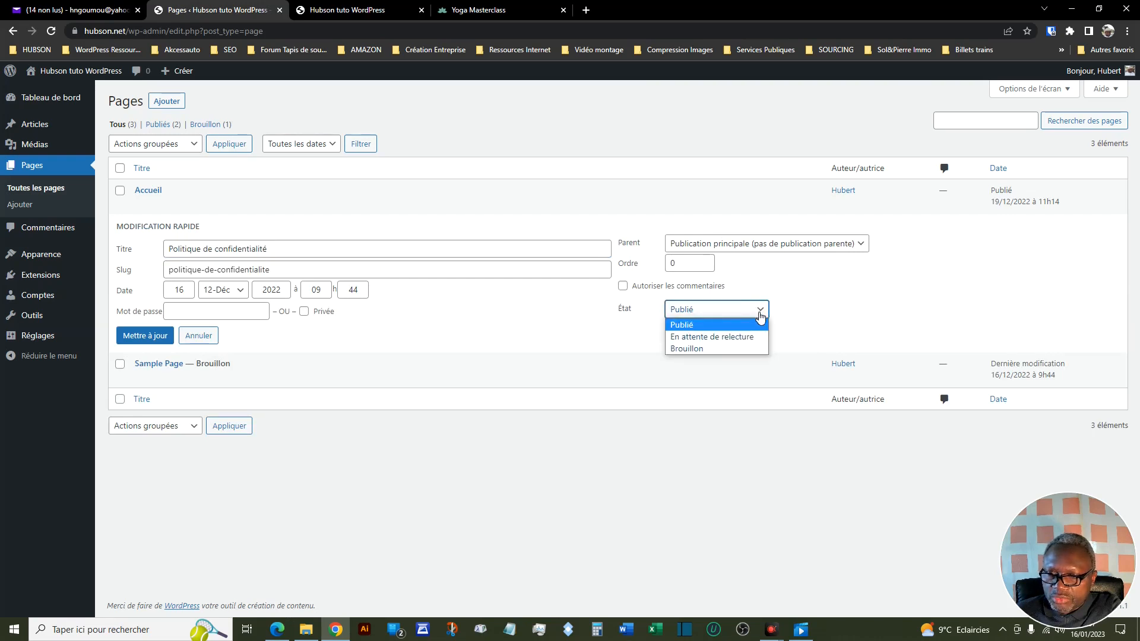
click(689, 348)
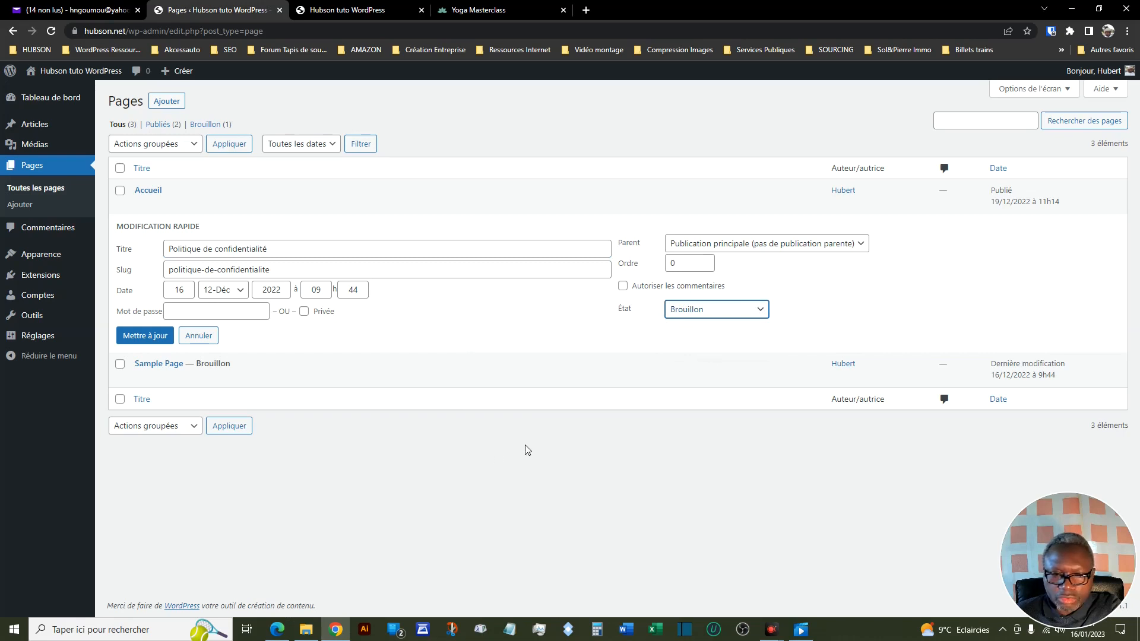
click(158, 335)
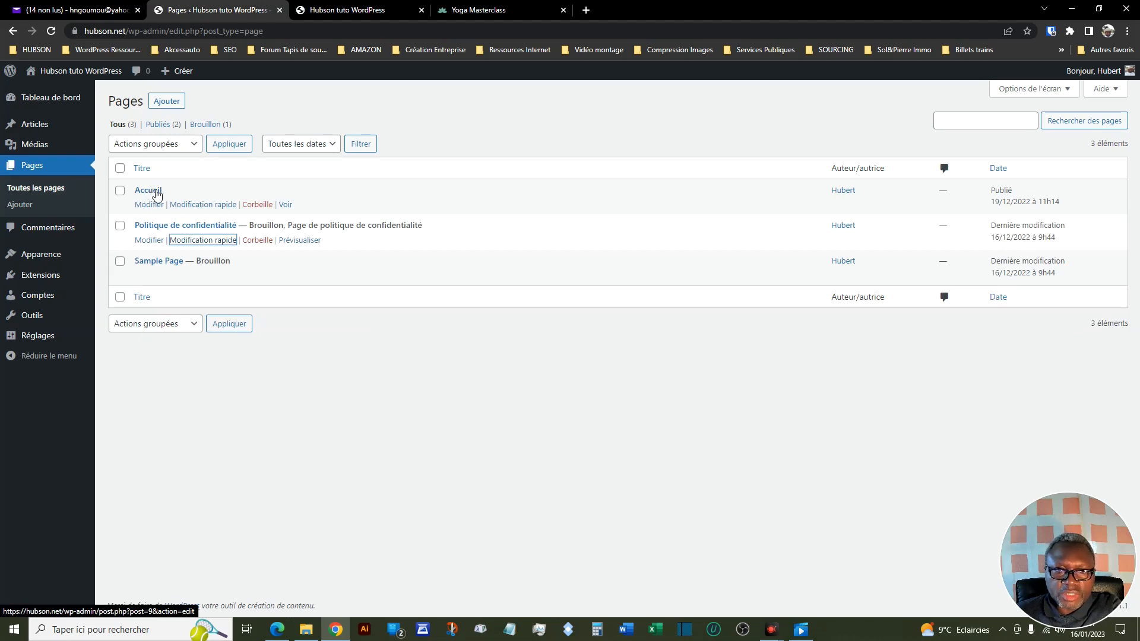
- Set the status of the "Accueil" page to Brouillon with quick edit and update it
click(203, 204)
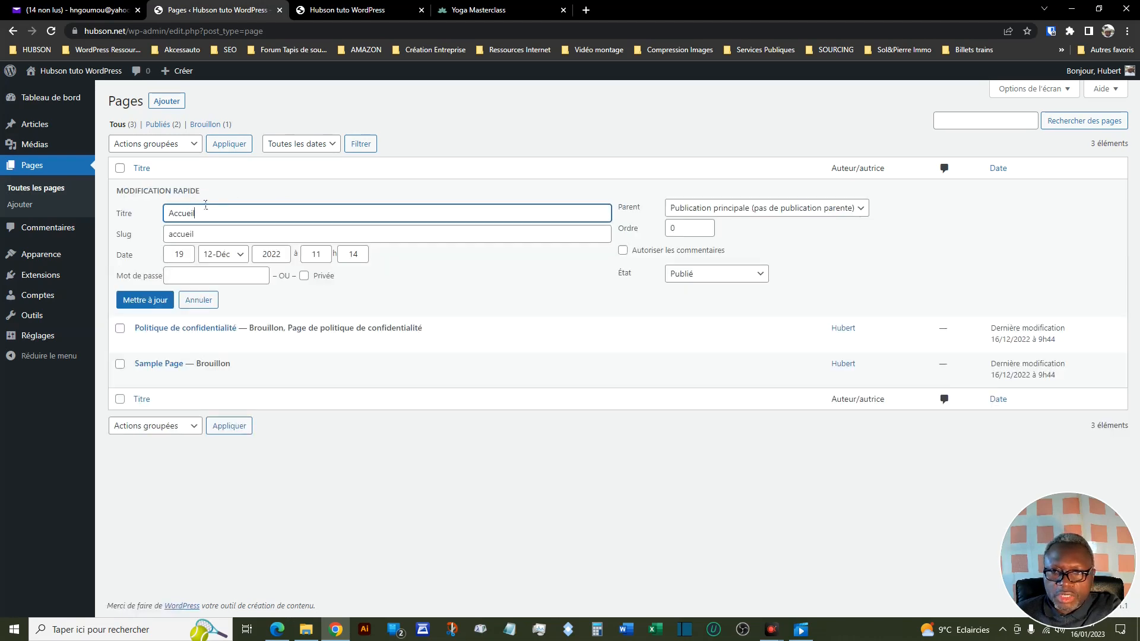
click(758, 274)
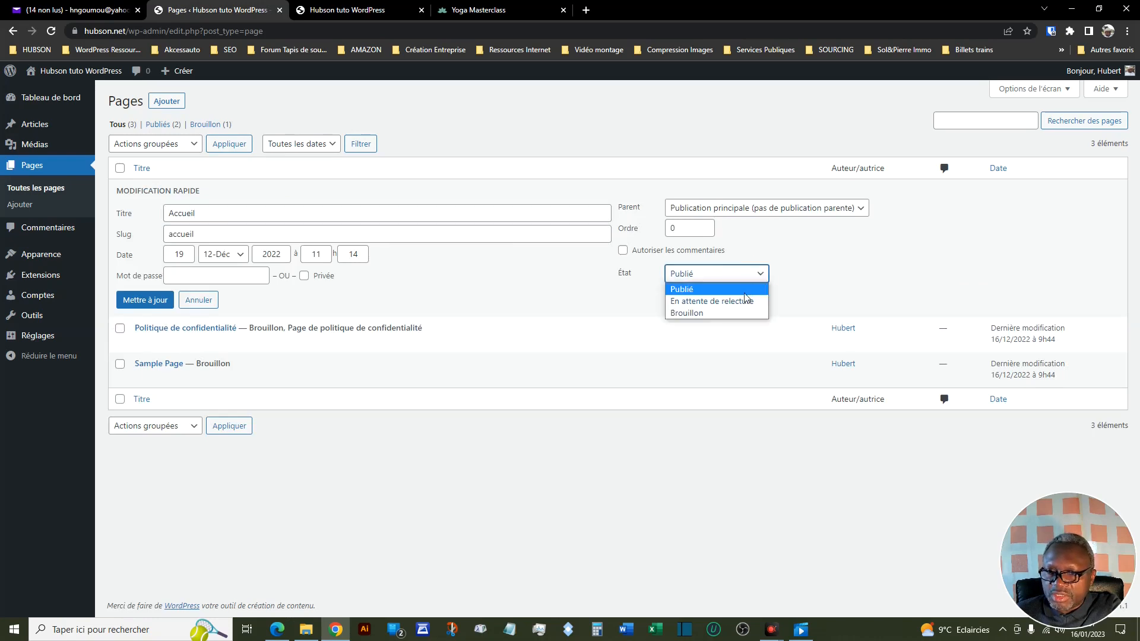
click(700, 311)
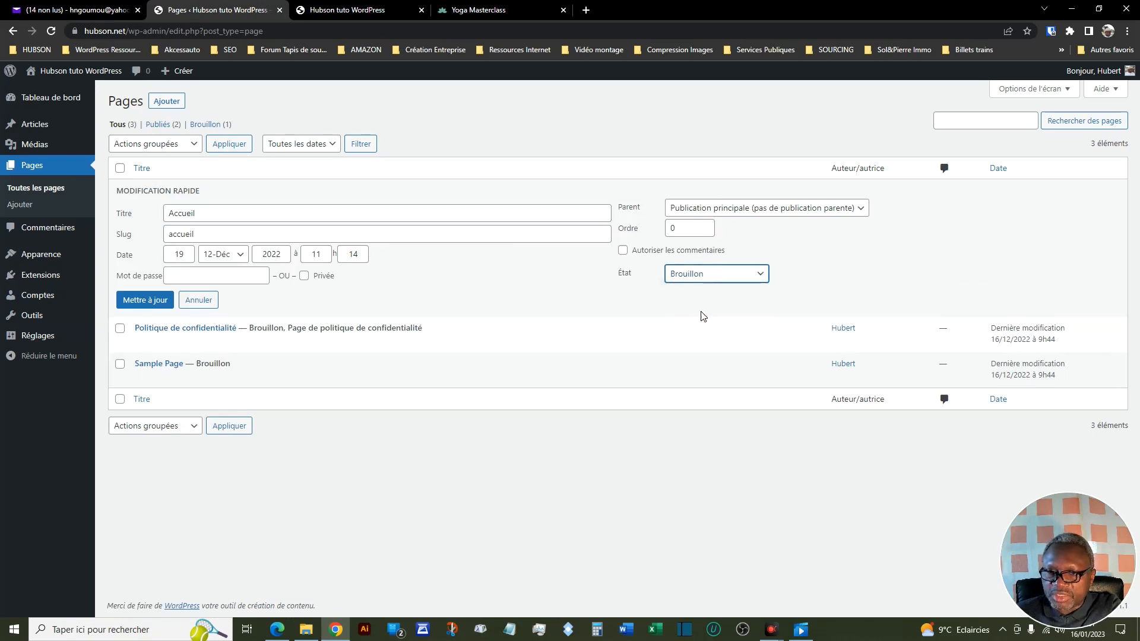
click(151, 301)
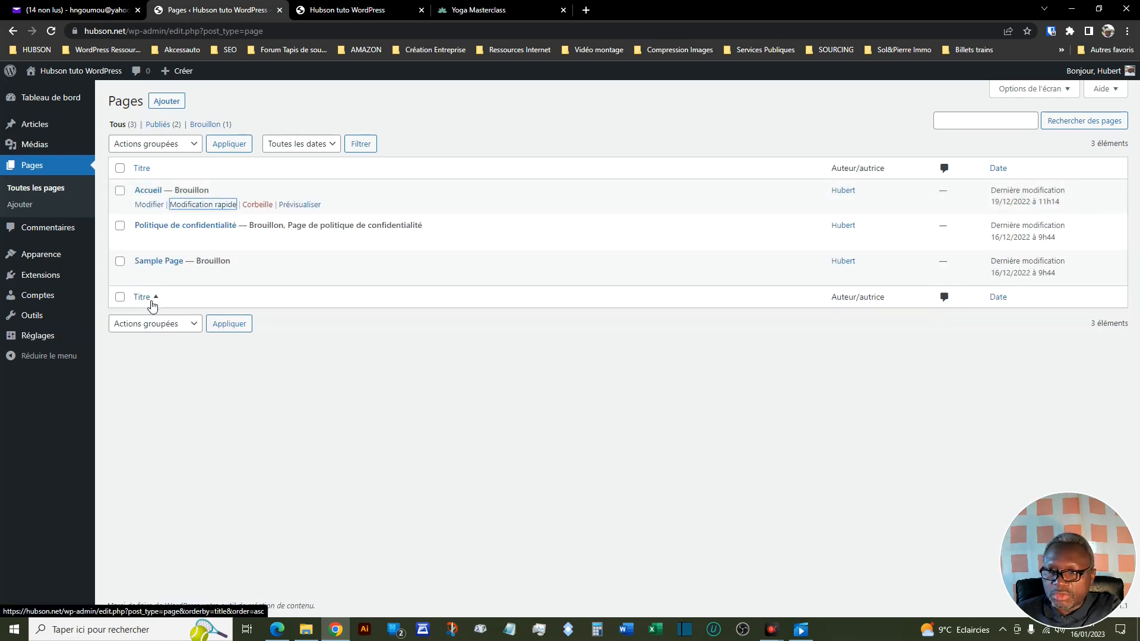
- Reload the site's front page to check its header navigation, and return to the page list
click(358, 10)
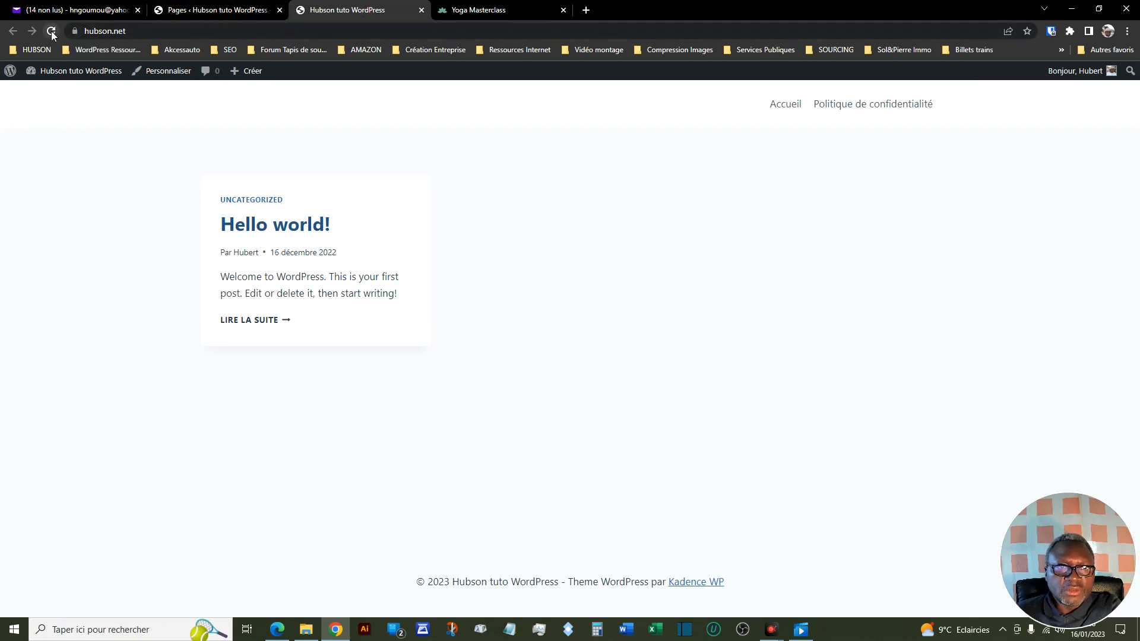
click(51, 32)
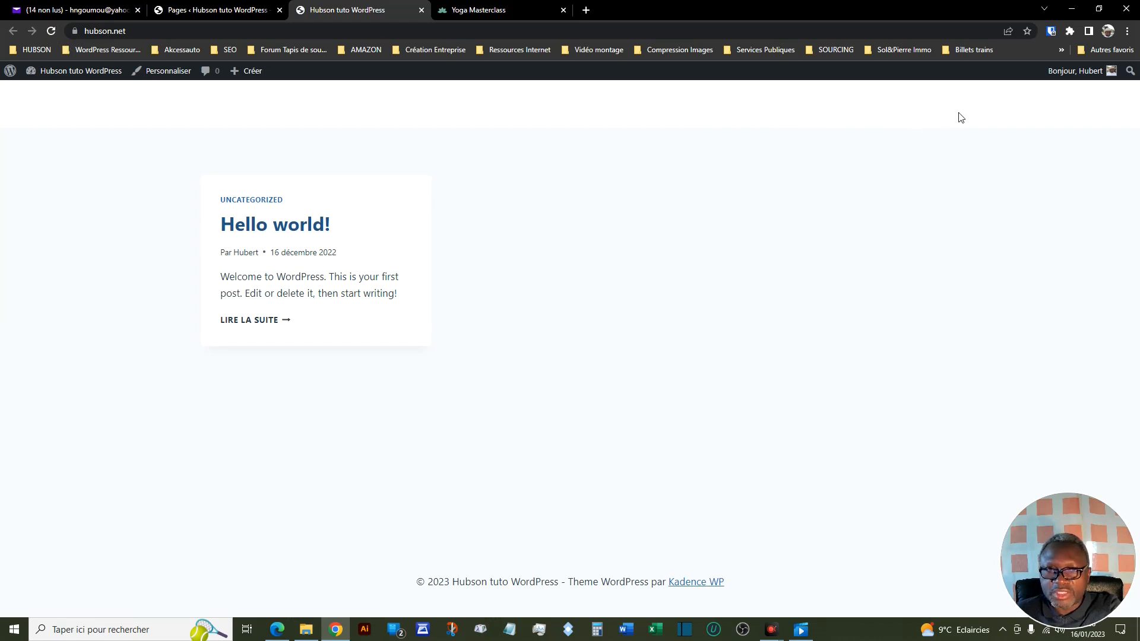
click(223, 12)
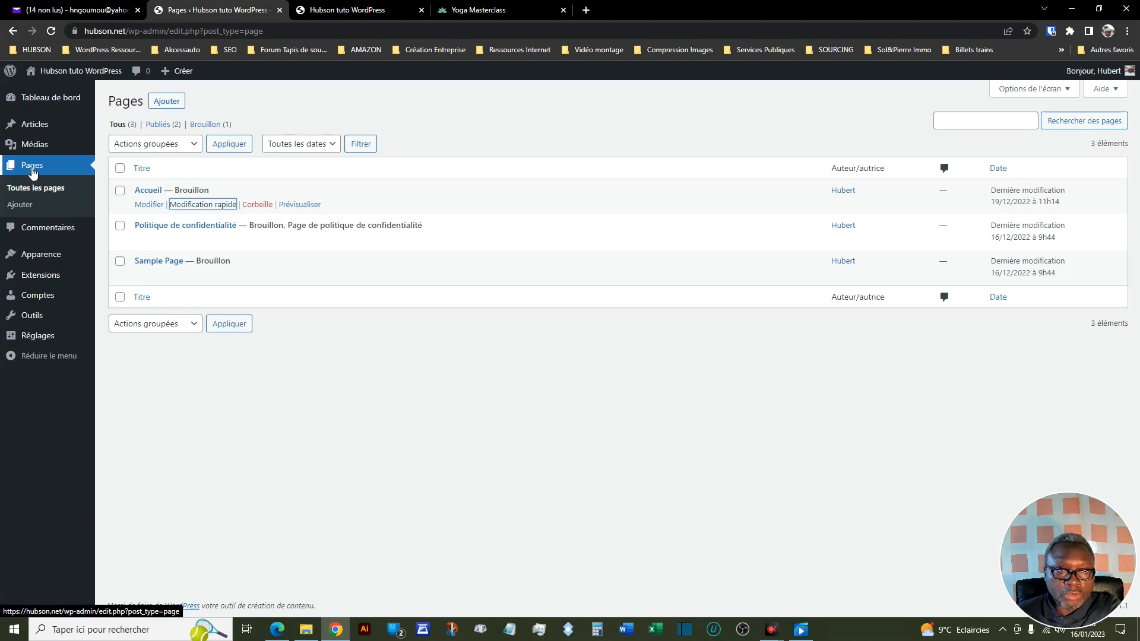
- Create a new page titled "A propos" and publish it
click(172, 103)
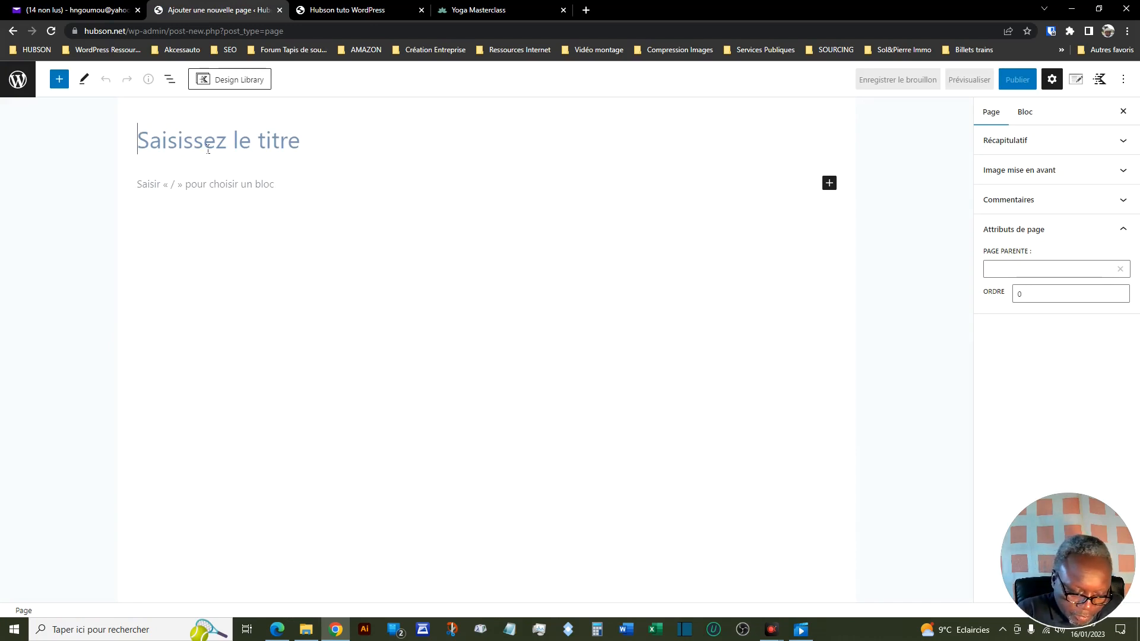
text(A p)
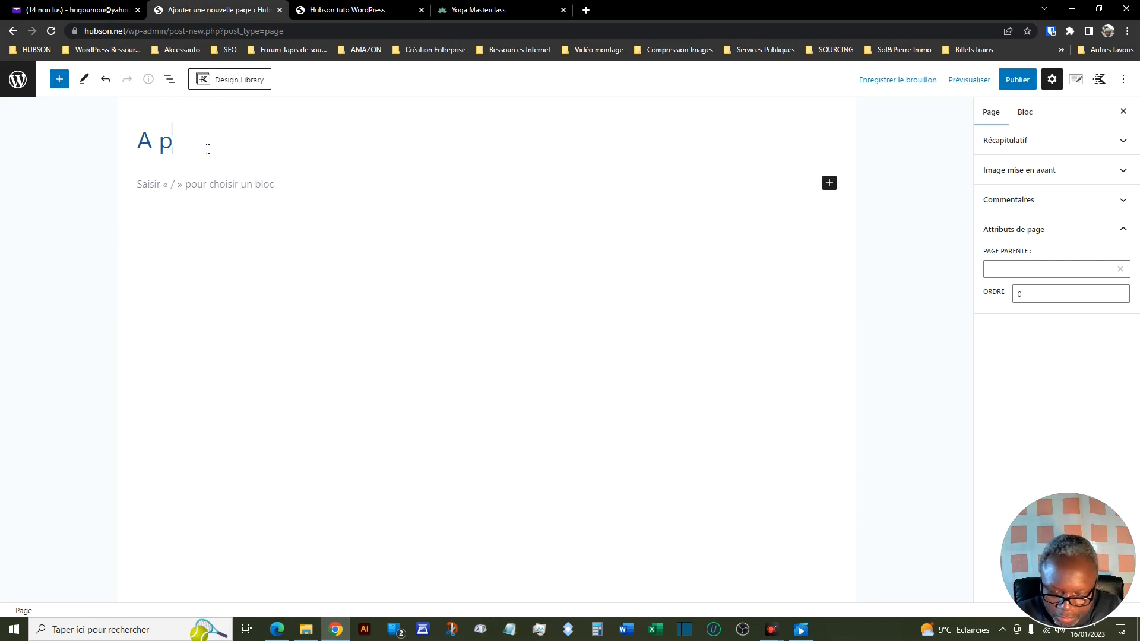
text(ropos)
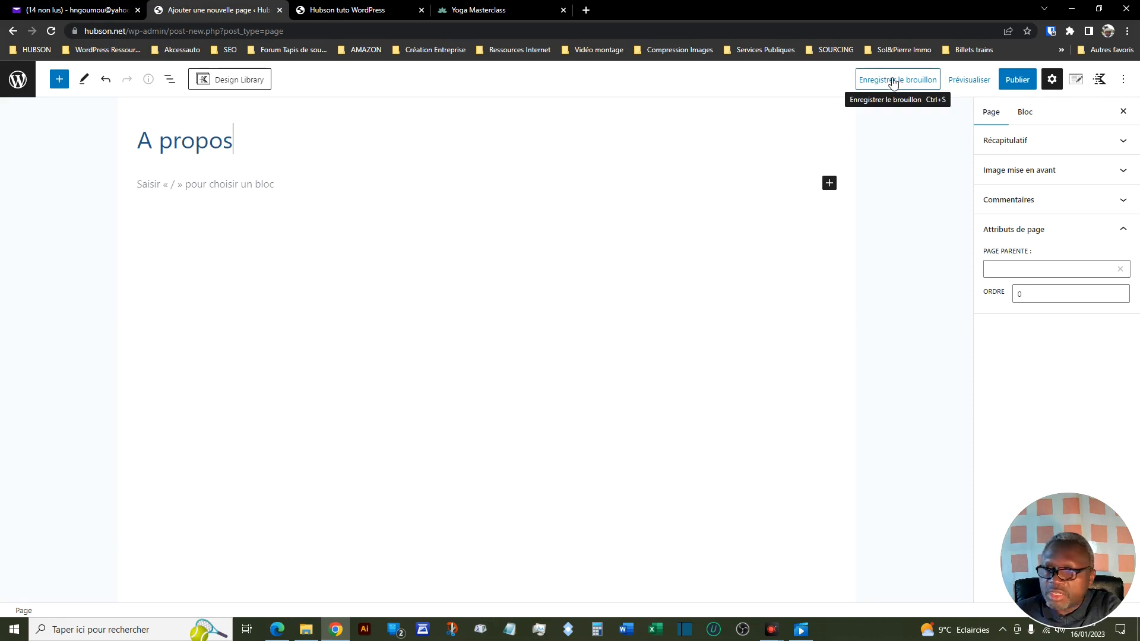
click(1018, 81)
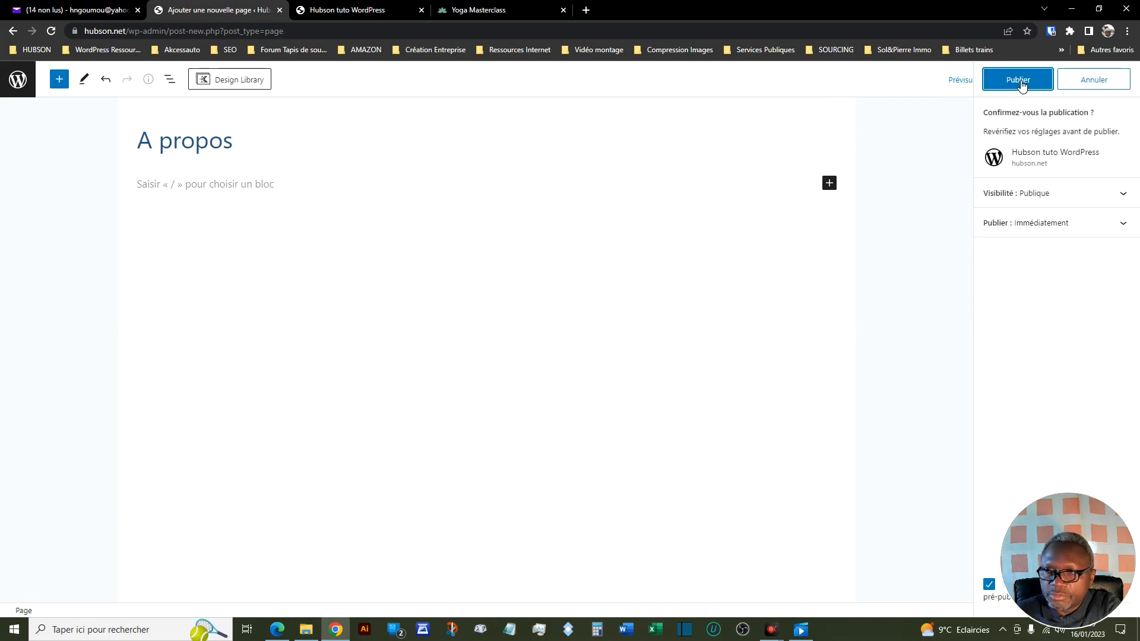
click(1021, 85)
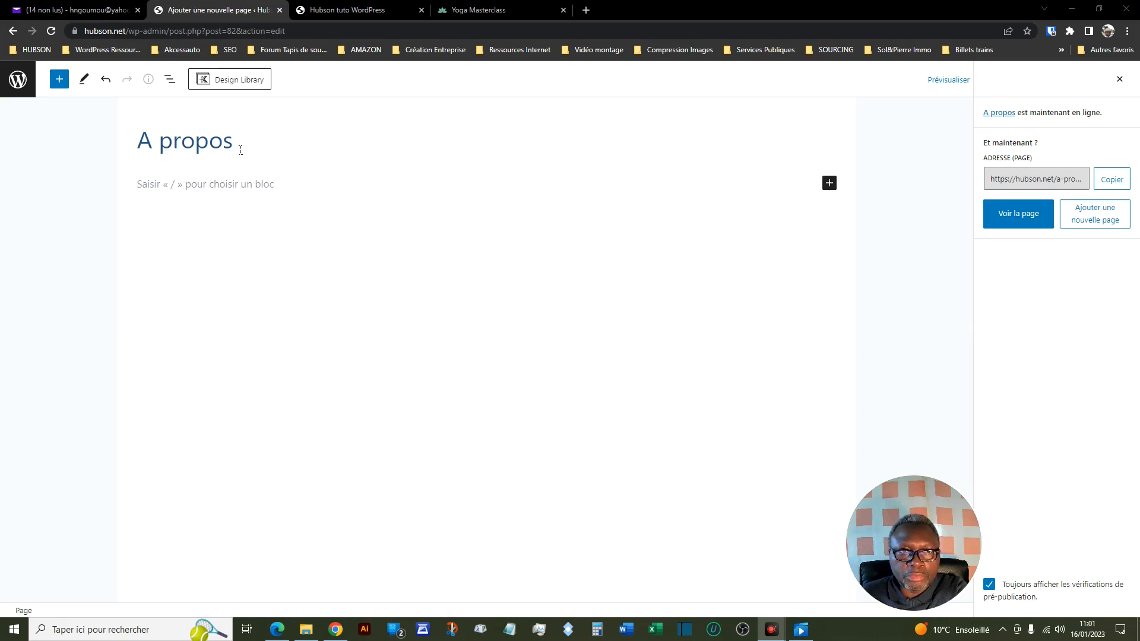
- Return to the page list, create another new page titled "Contact" and publish it
click(23, 97)
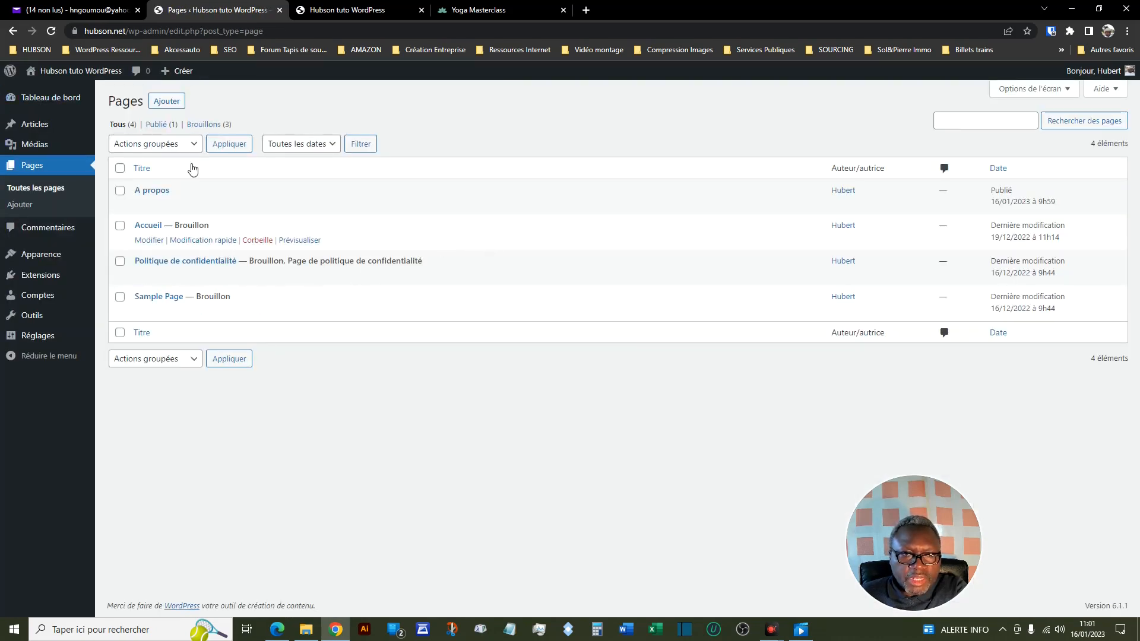
click(168, 103)
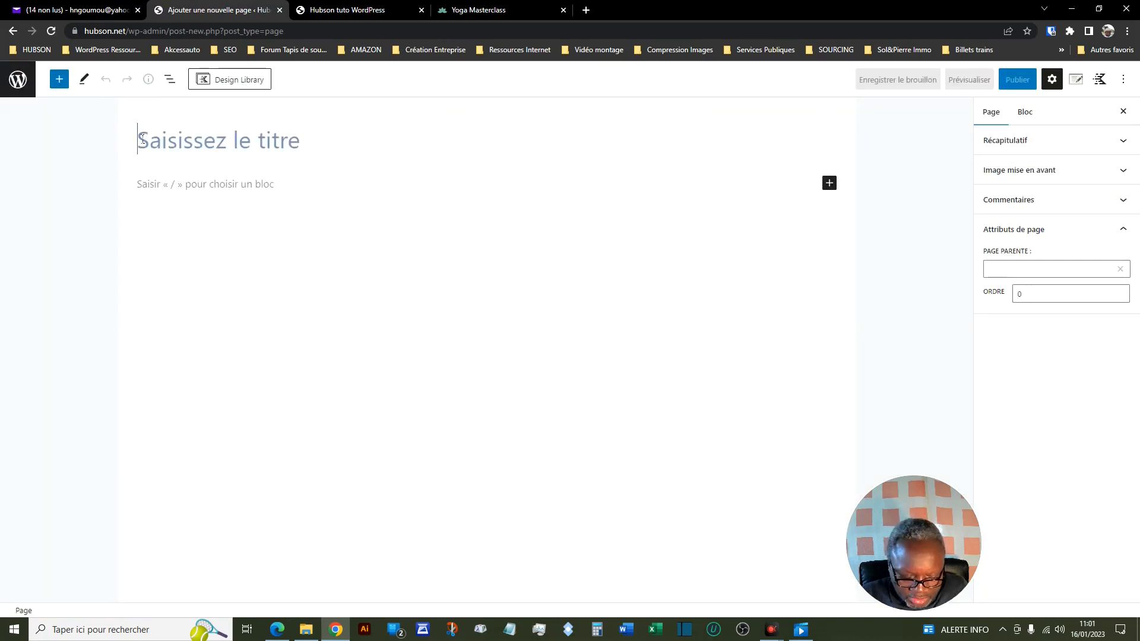
text(Con)
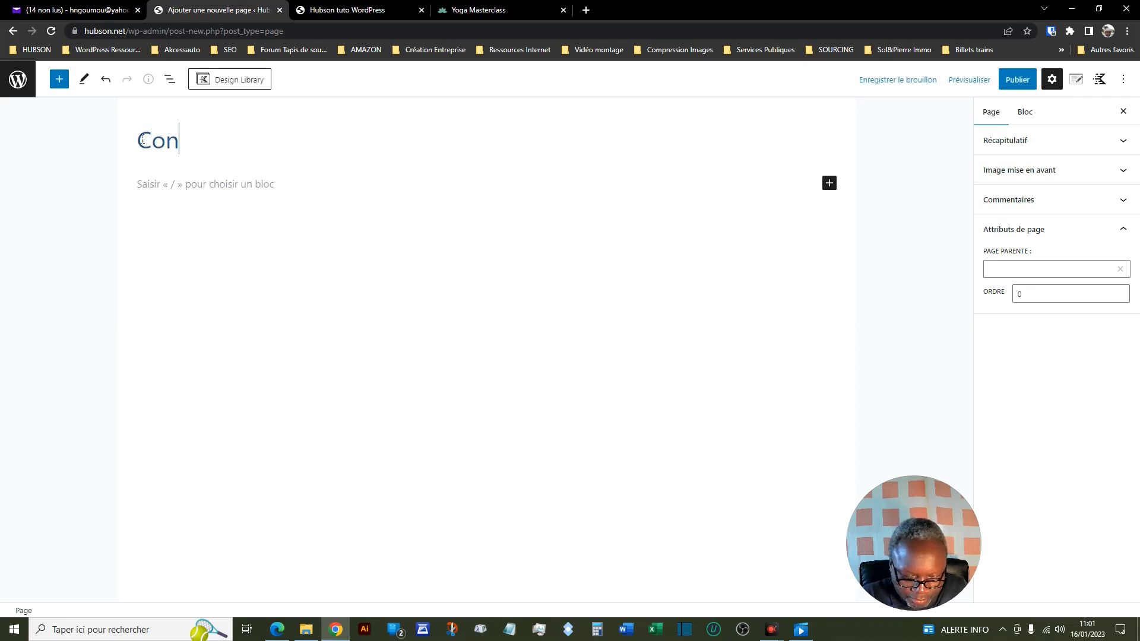
text(tact)
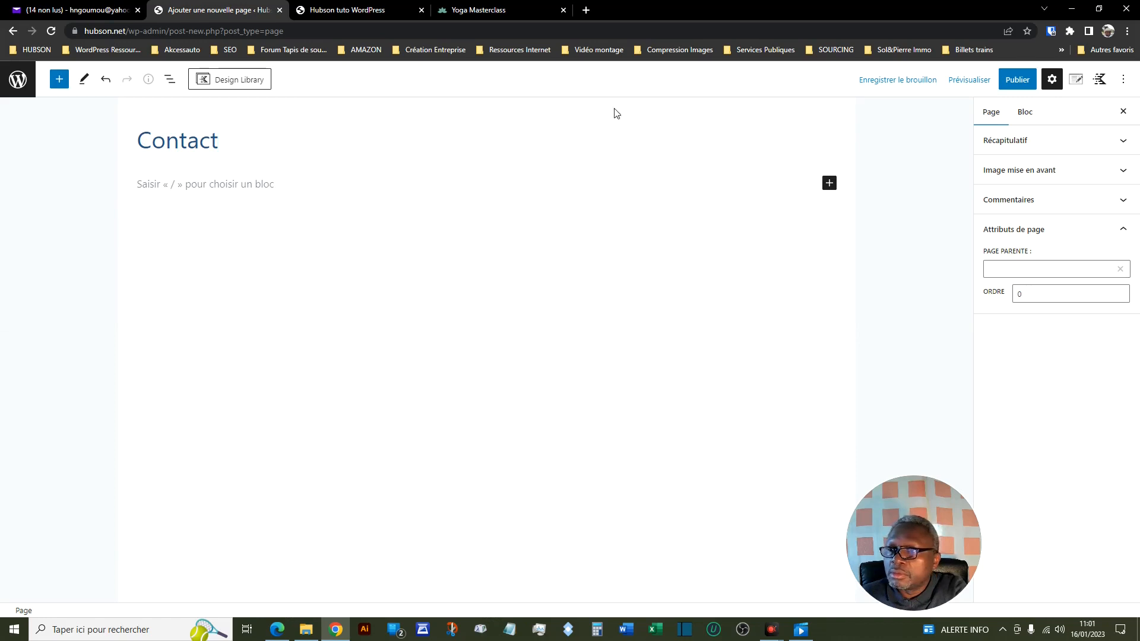
click(1016, 81)
click(1017, 81)
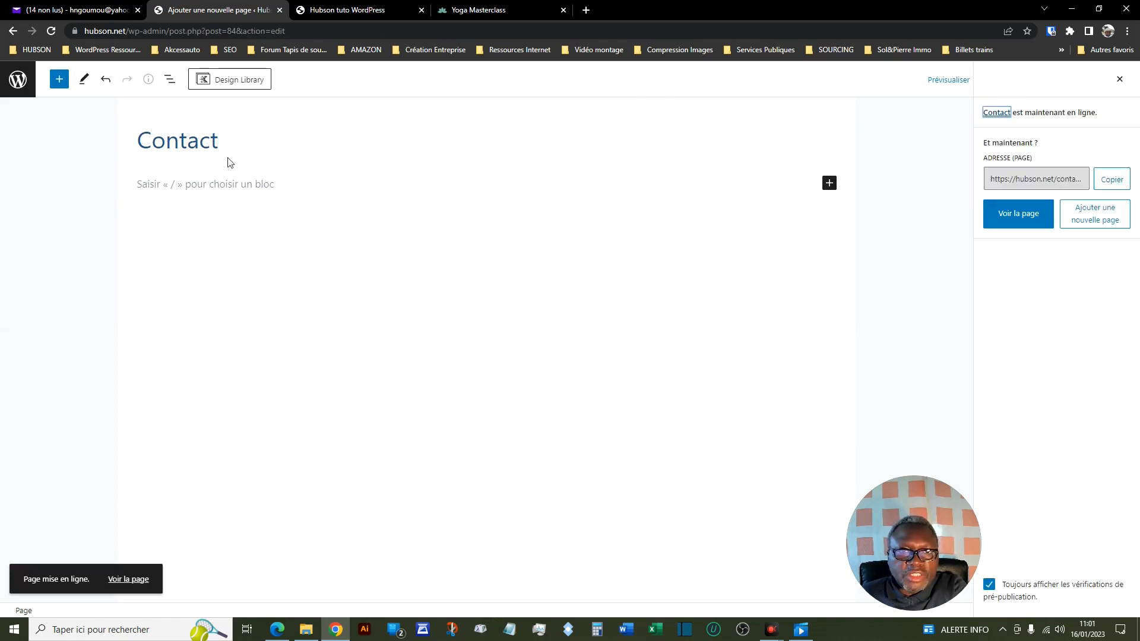
- Review the page list and the site's front page header after publishing the two new pages
click(19, 89)
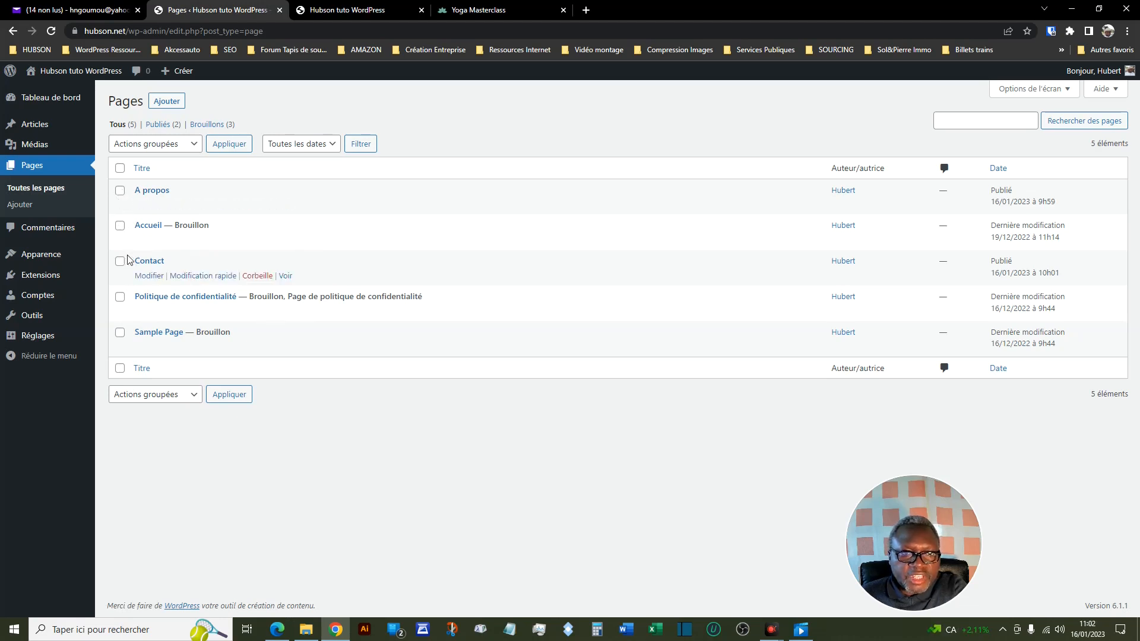
click(346, 11)
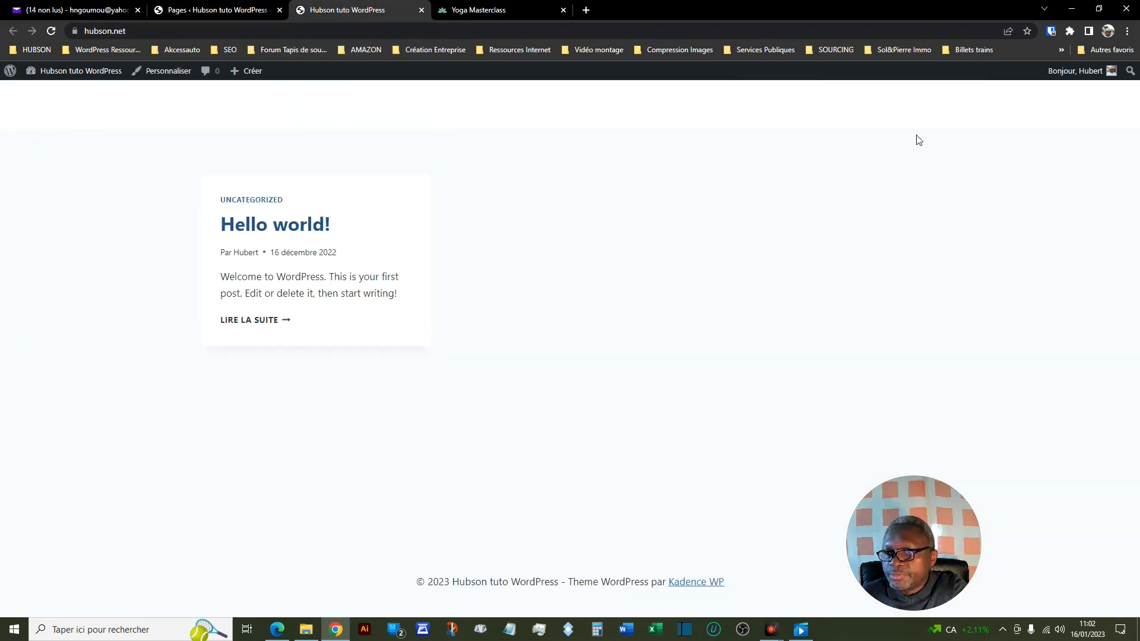
click(231, 11)
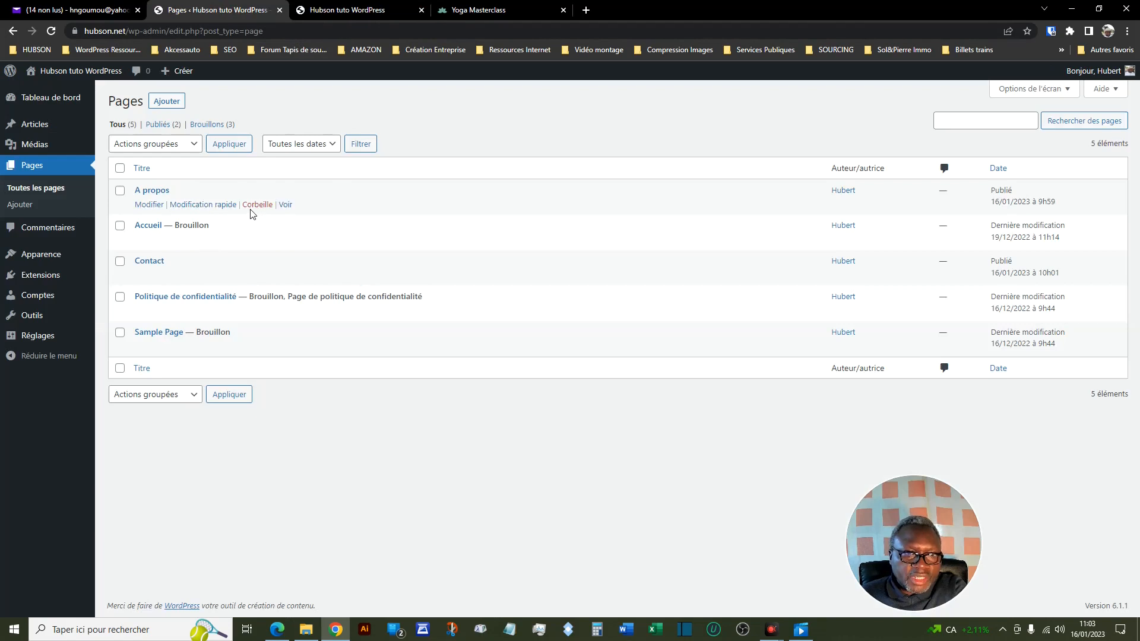
- Open the navigation menu management under Apparence and collapse the Pages section of the available menu items
mouse_move(28, 260)
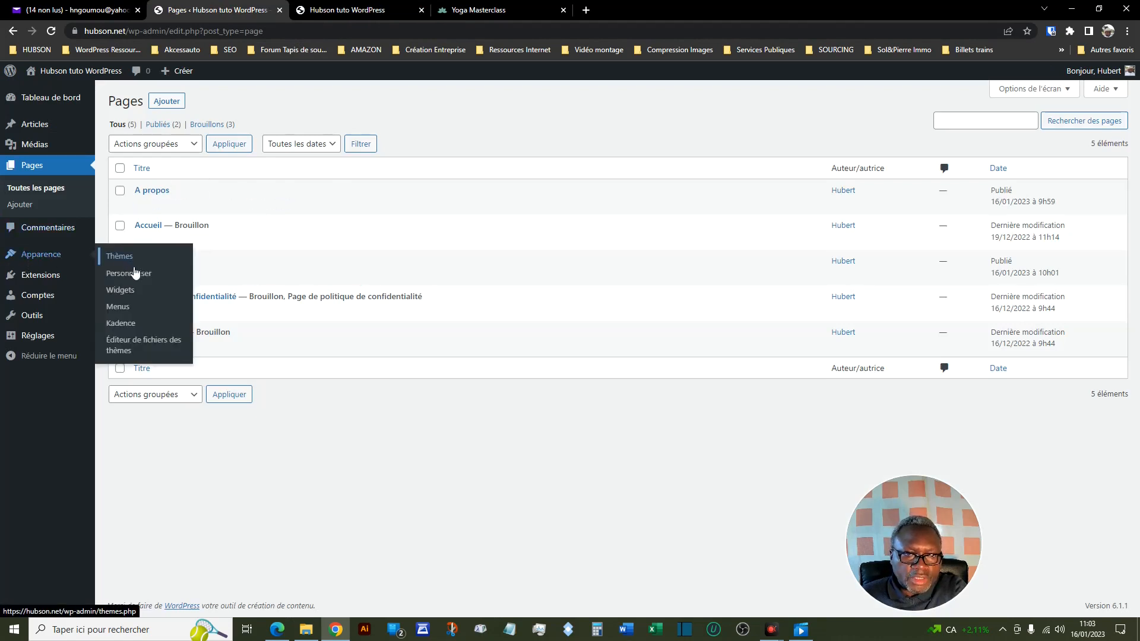
click(141, 313)
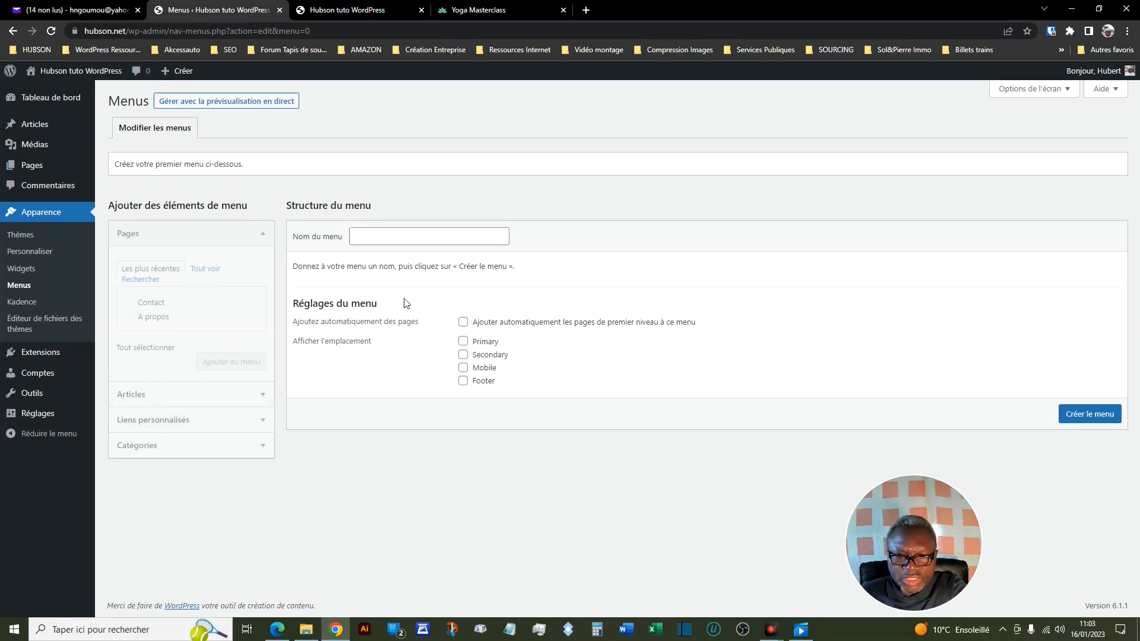
click(264, 235)
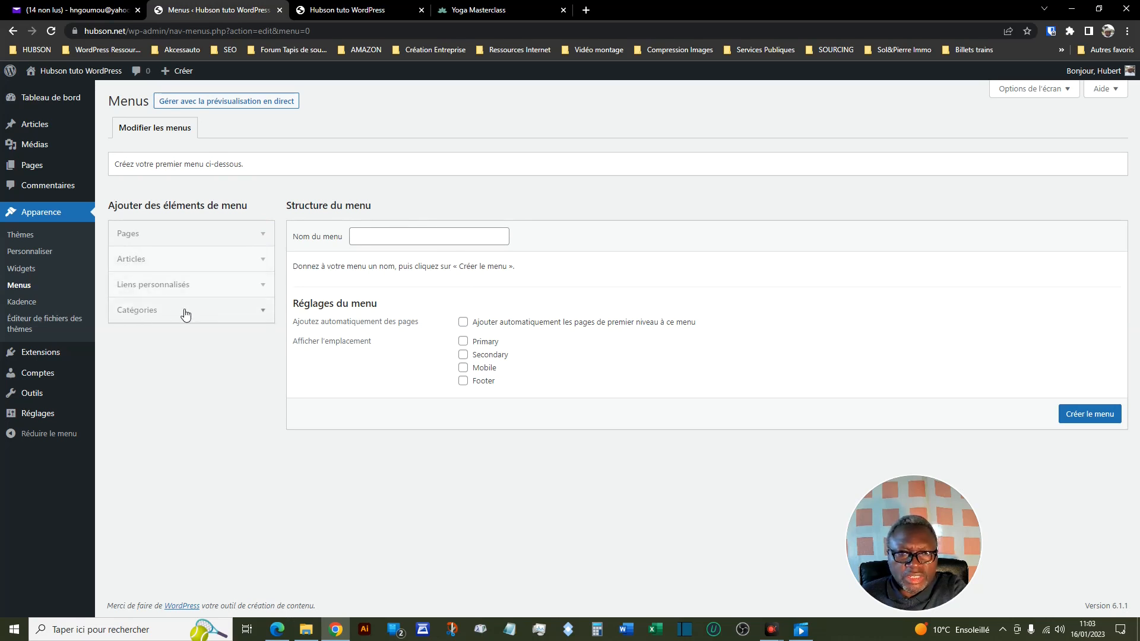
- Look through the complete list of pages offered as menu items and collapse the Pages section again
click(263, 236)
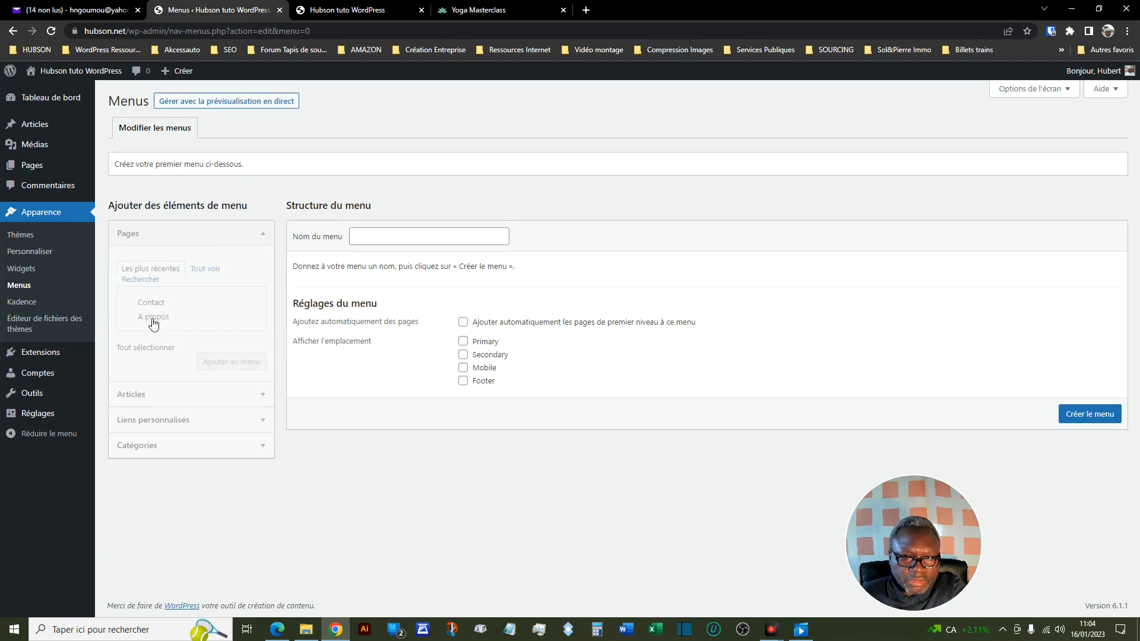
click(206, 269)
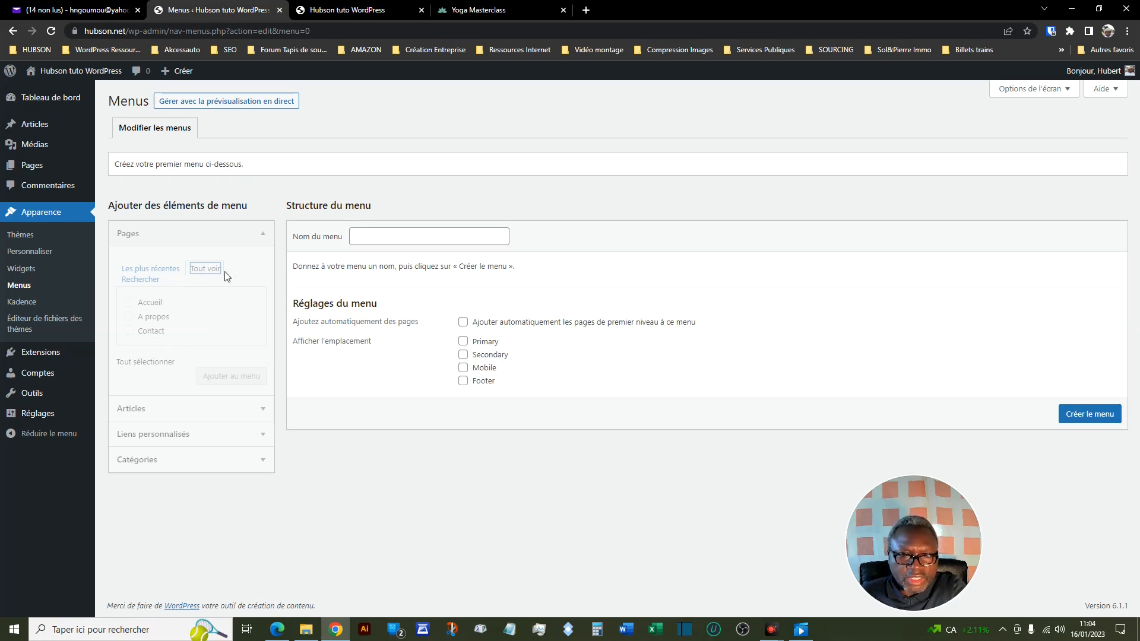
click(263, 235)
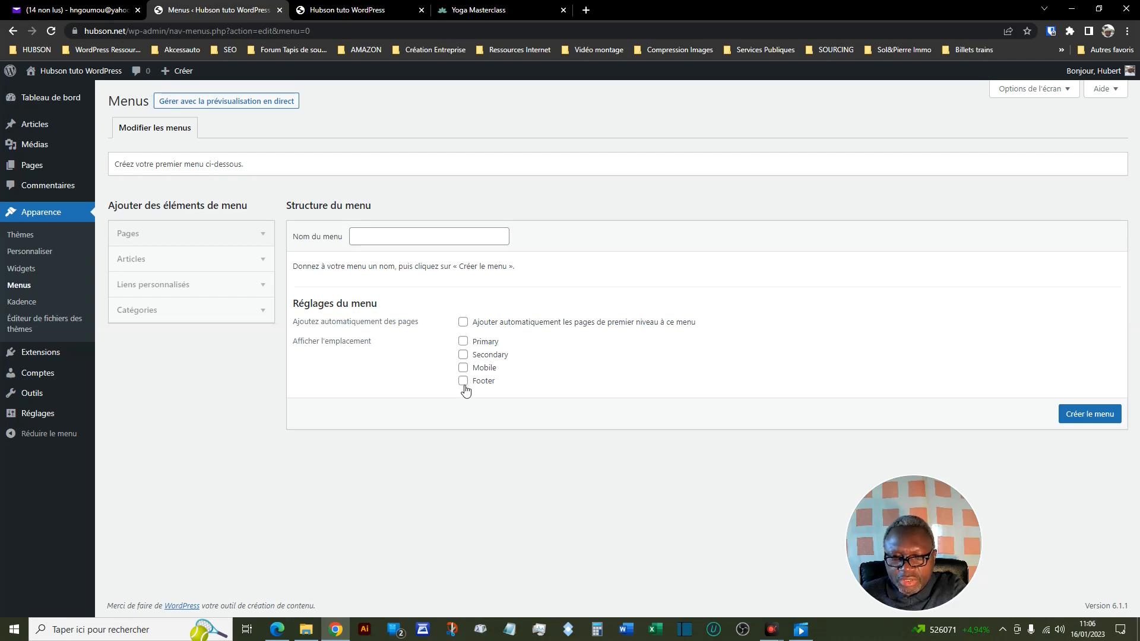
- Name the new menu "Mon menu principal" and assign it to the Primary display location
click(421, 235)
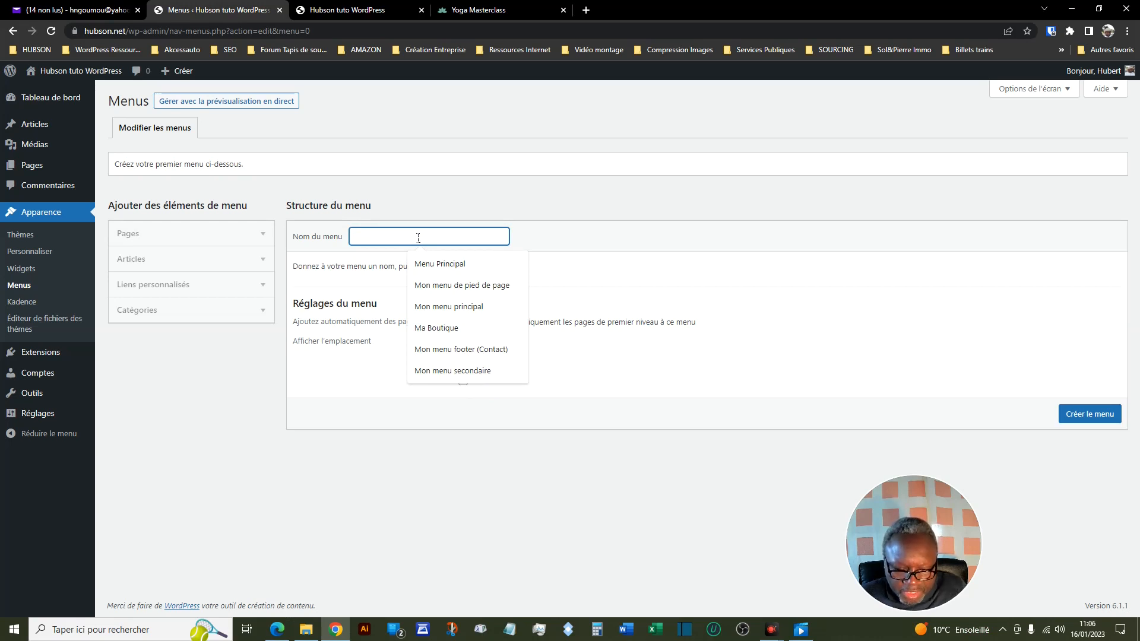
text(Mon menu )
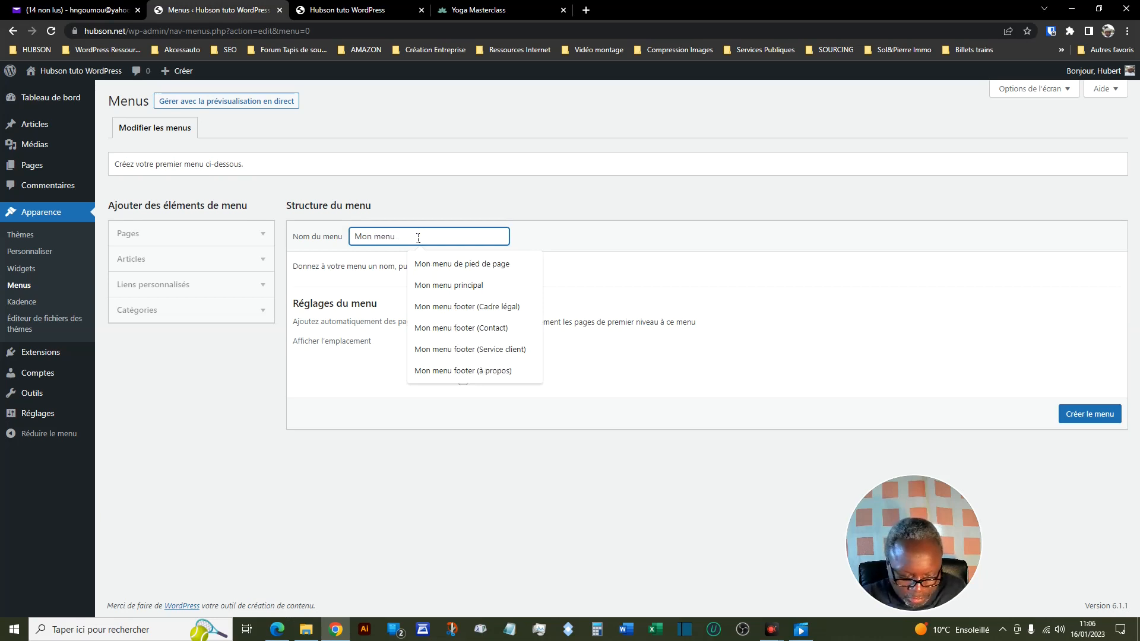
text(pr)
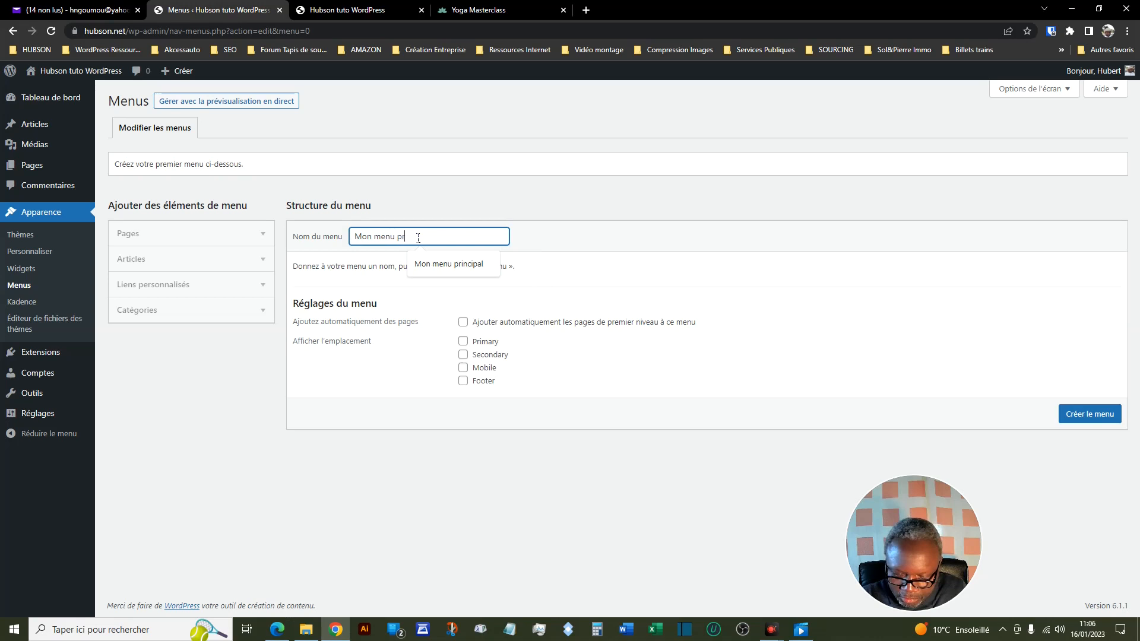
text(incipal)
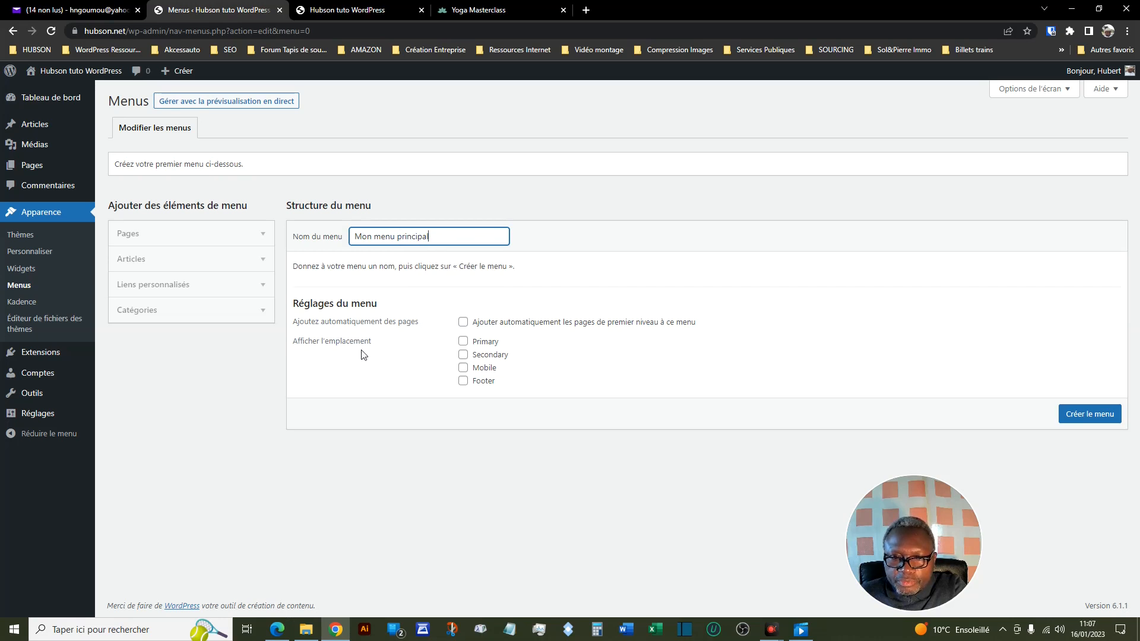
click(463, 342)
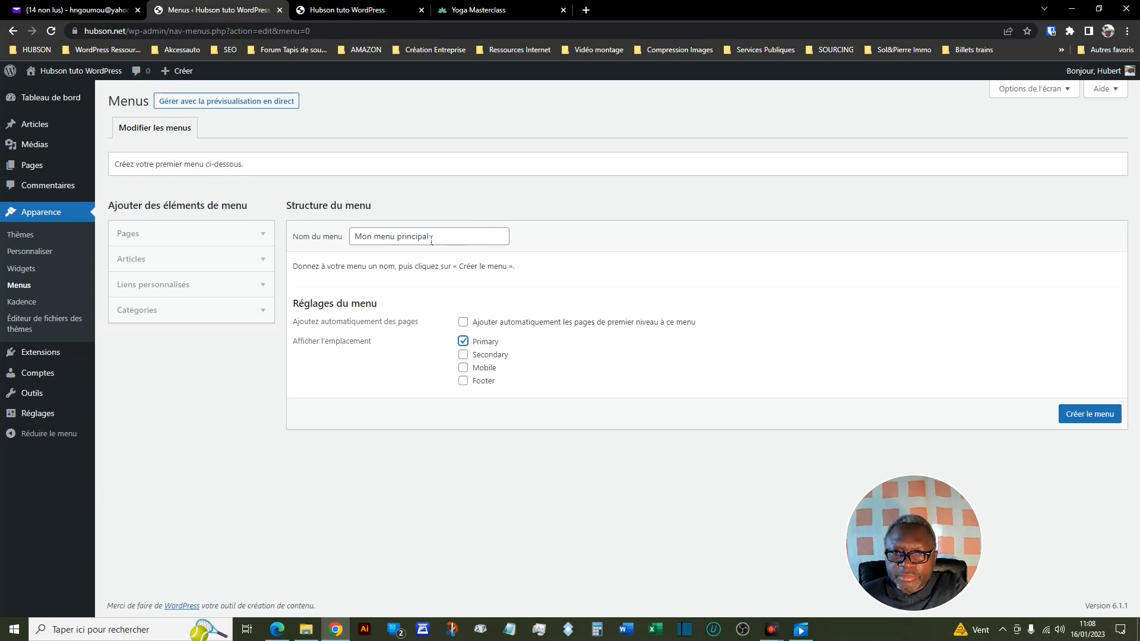
- View the Yoga Masterclass site's header menu as an example and try the Mobile display location for the new menu
click(481, 13)
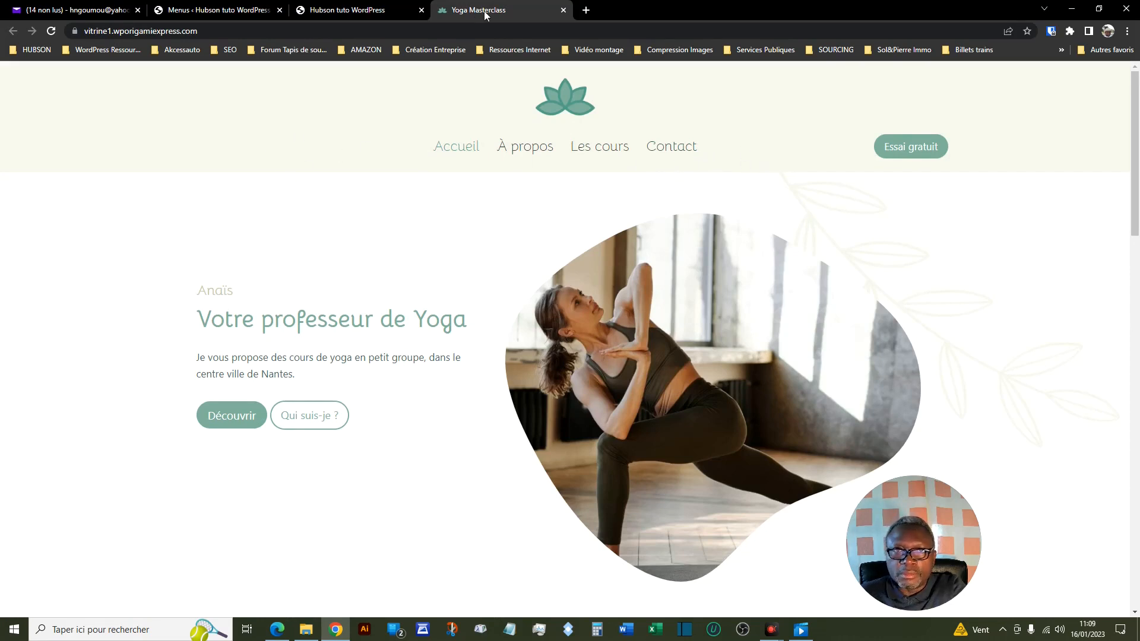
click(213, 10)
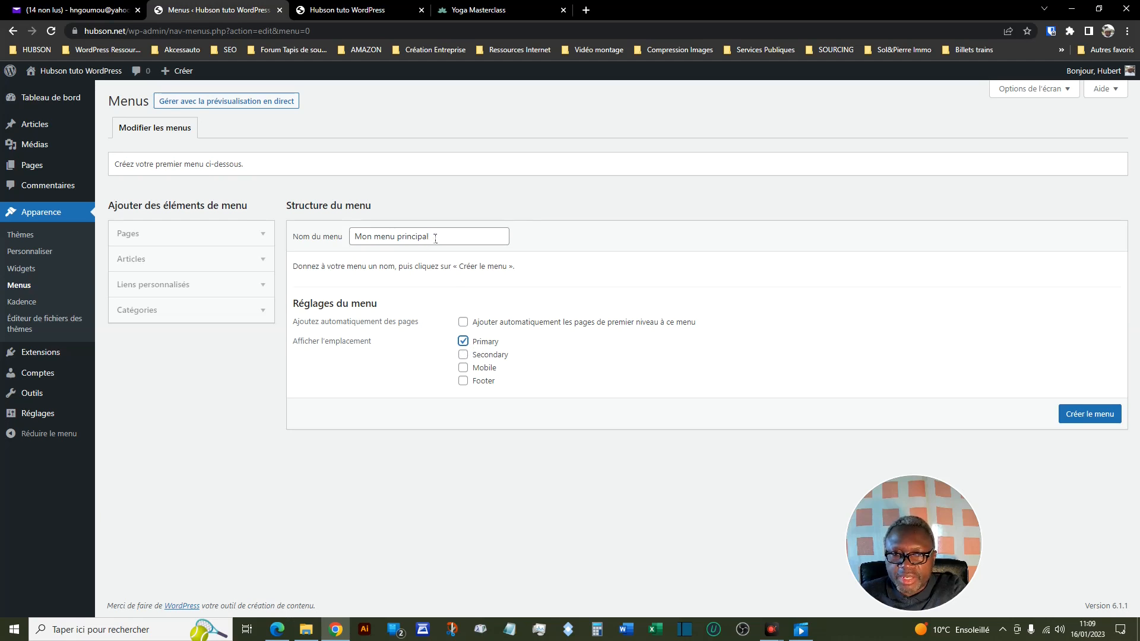
click(463, 369)
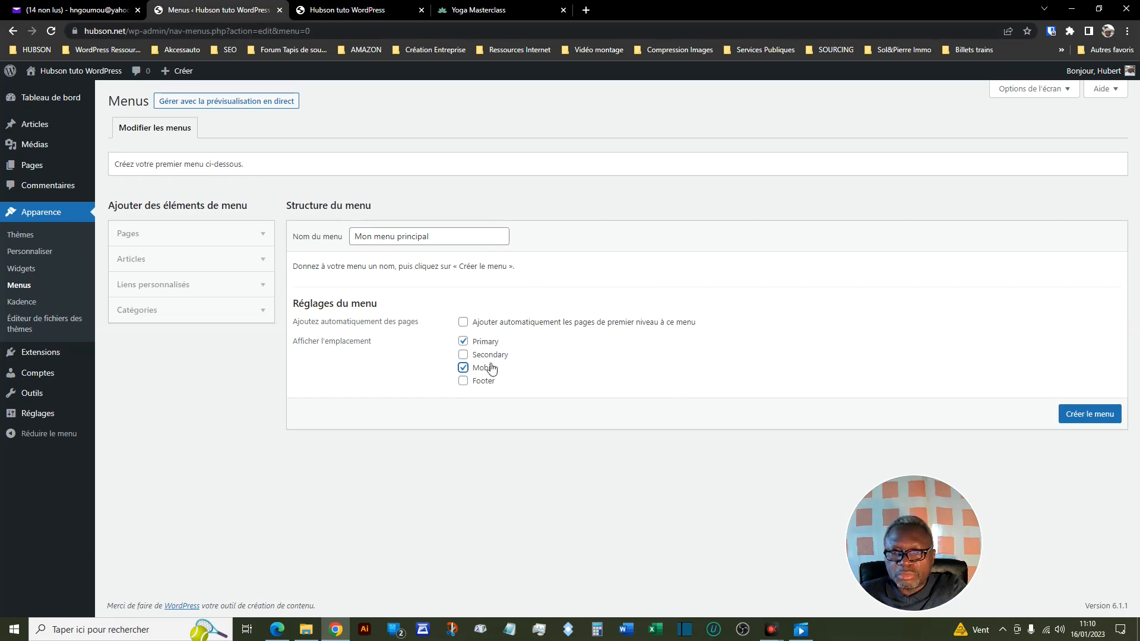
click(464, 368)
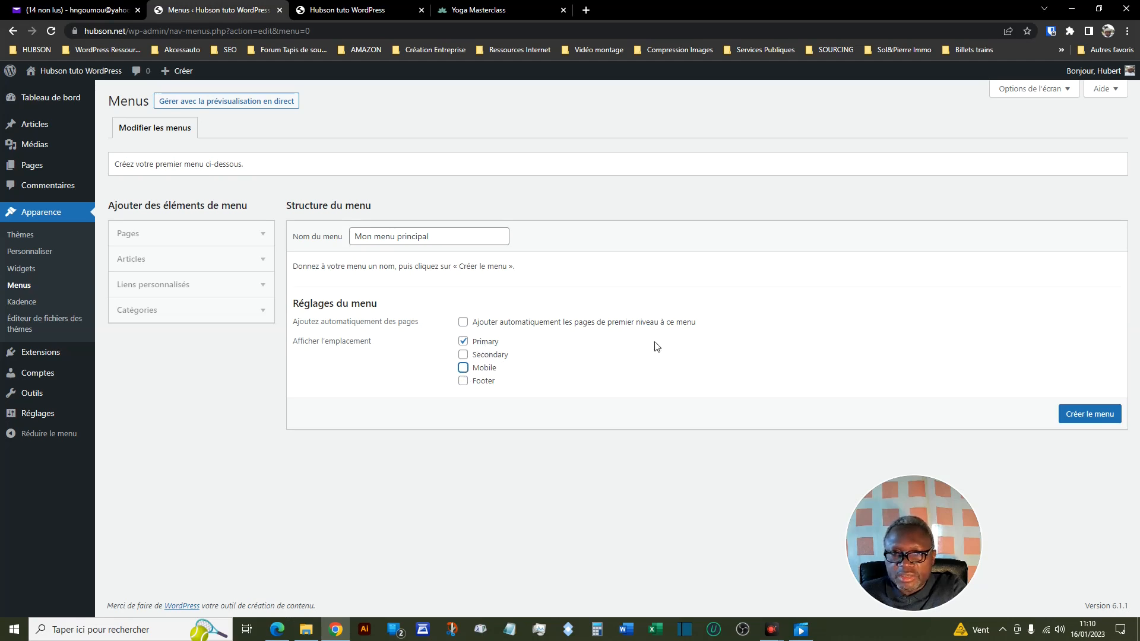
- Create the menu with the pages Accueil, A propos and Contact as its items and save it
click(1089, 418)
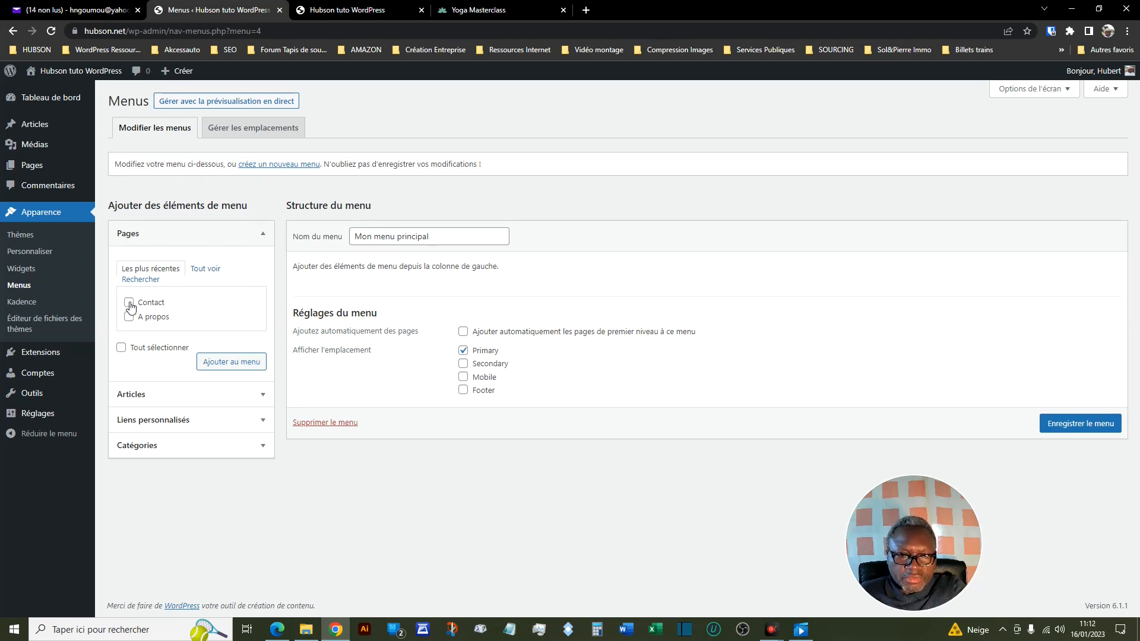
click(150, 269)
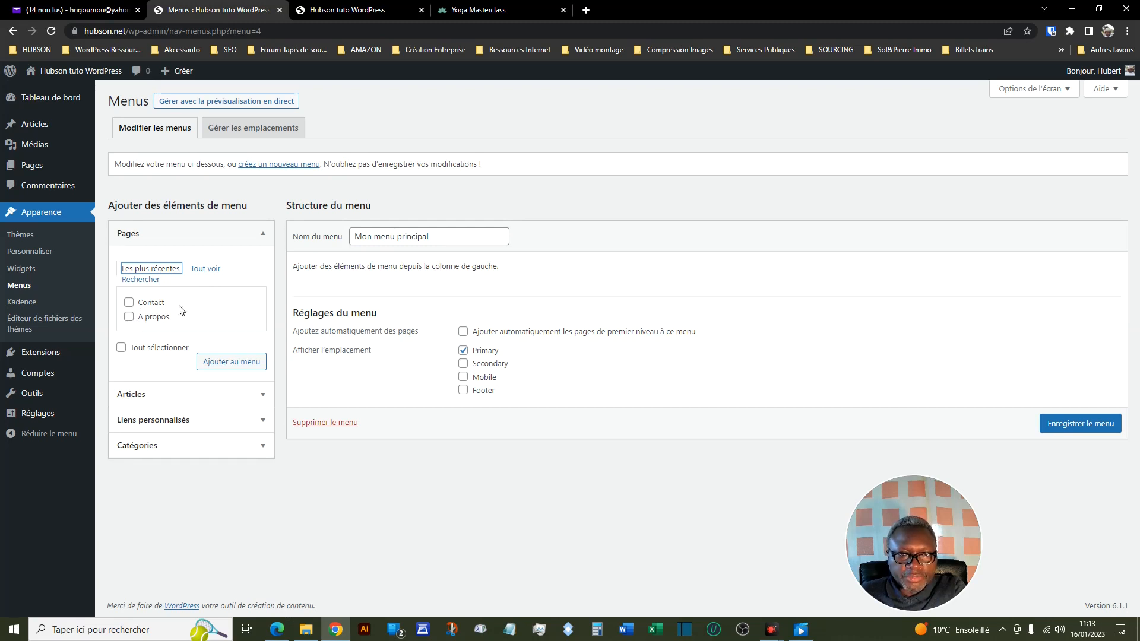
click(207, 272)
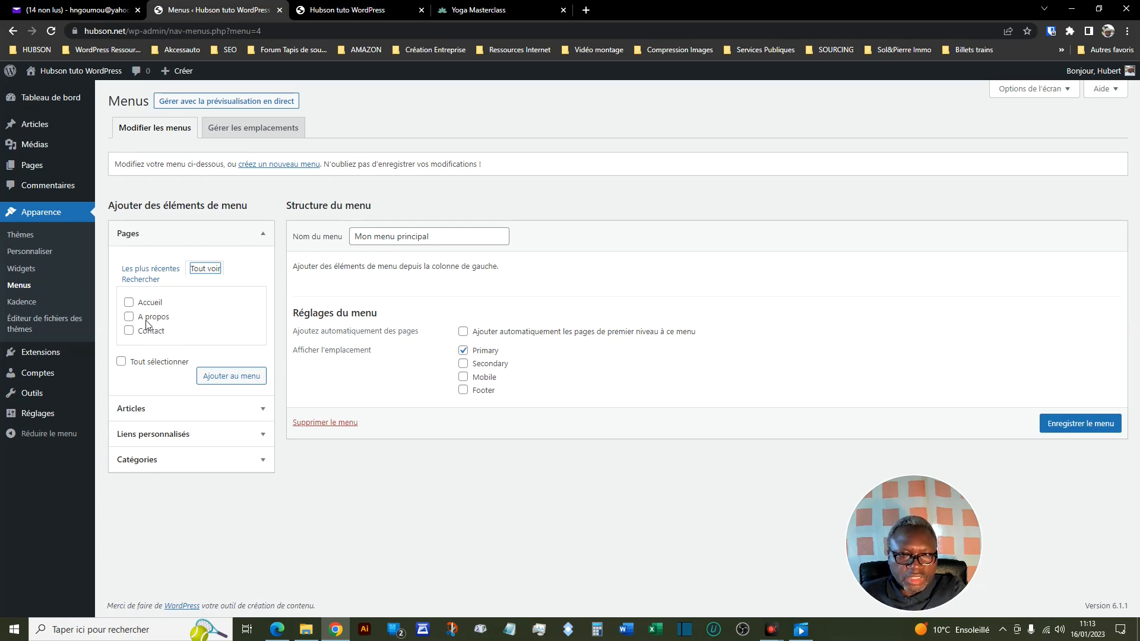
click(122, 362)
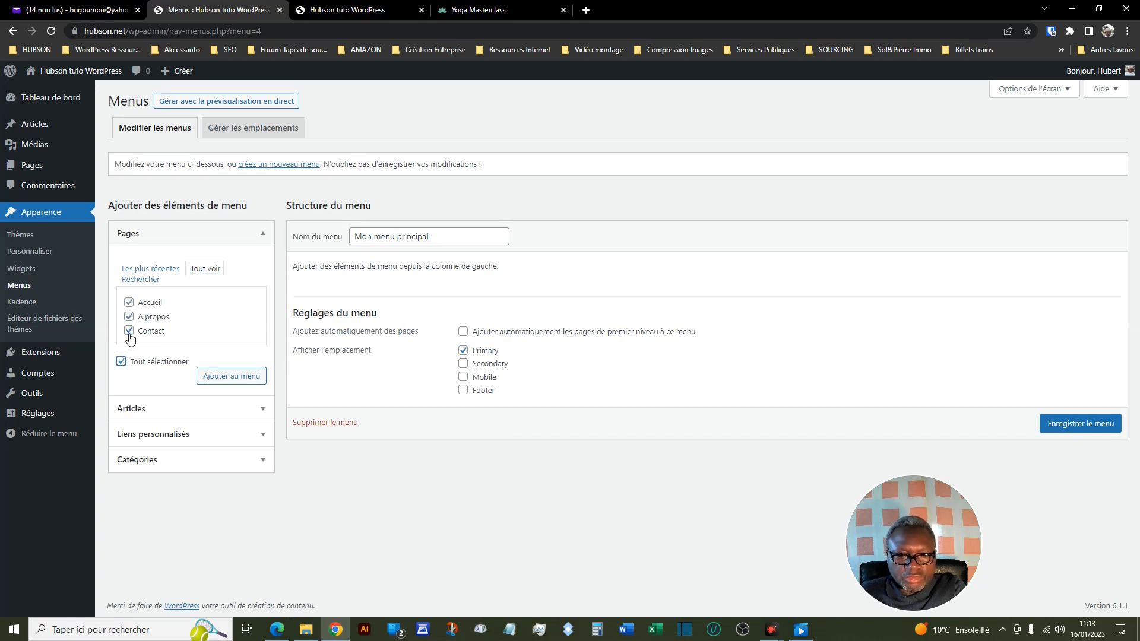
click(237, 382)
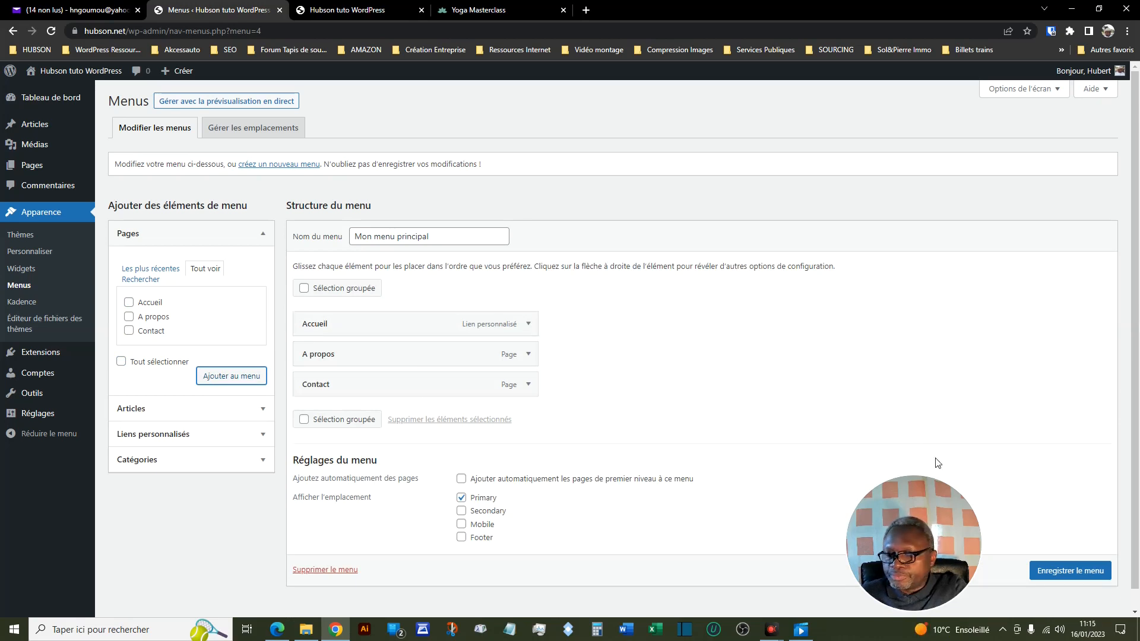
click(1056, 573)
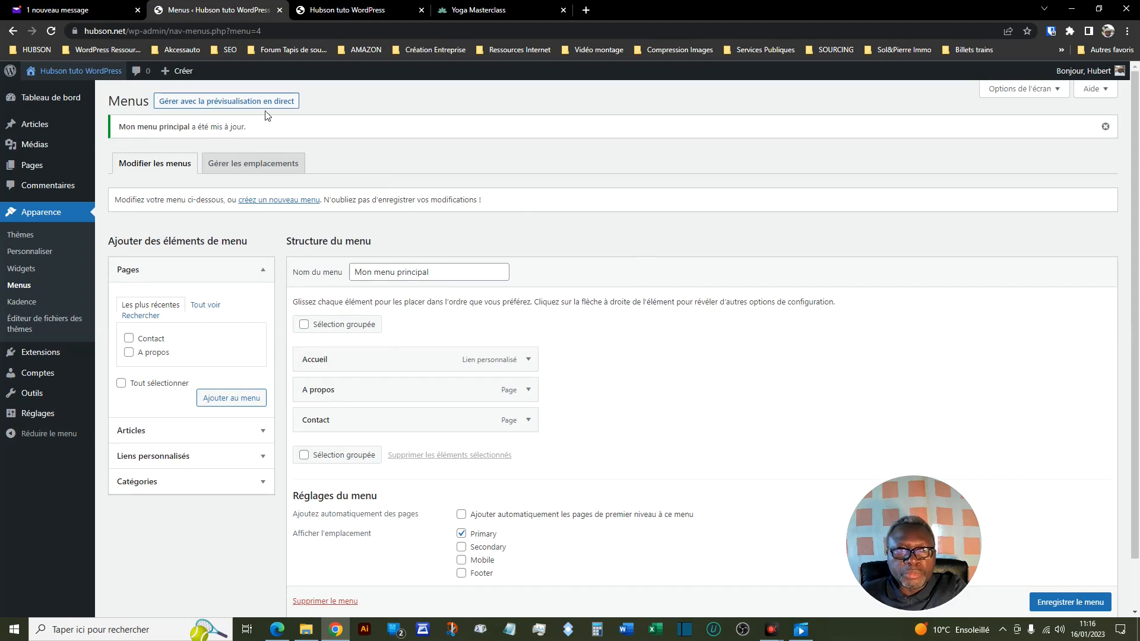
- Reload the site's front page to check the header for the new menu
mouse_move(66, 76)
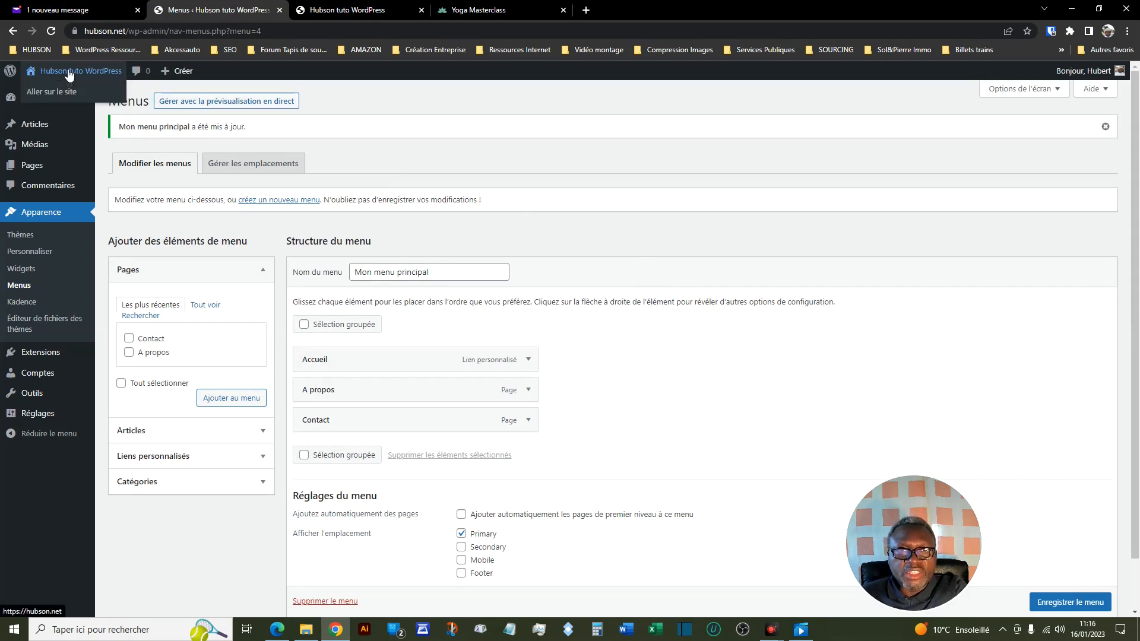
click(345, 13)
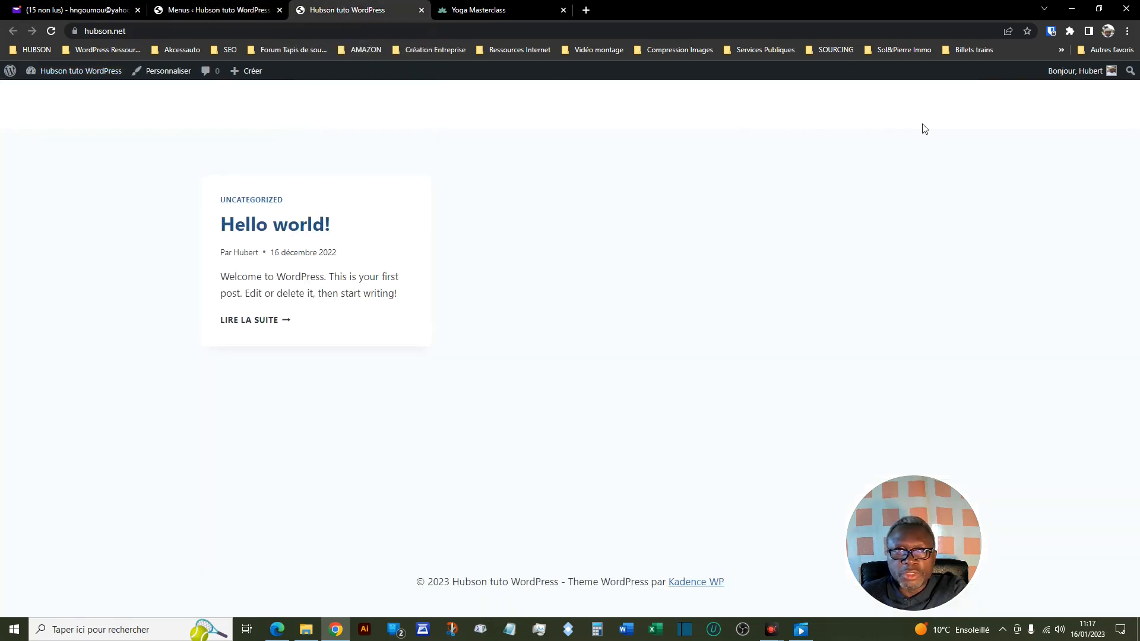
click(52, 34)
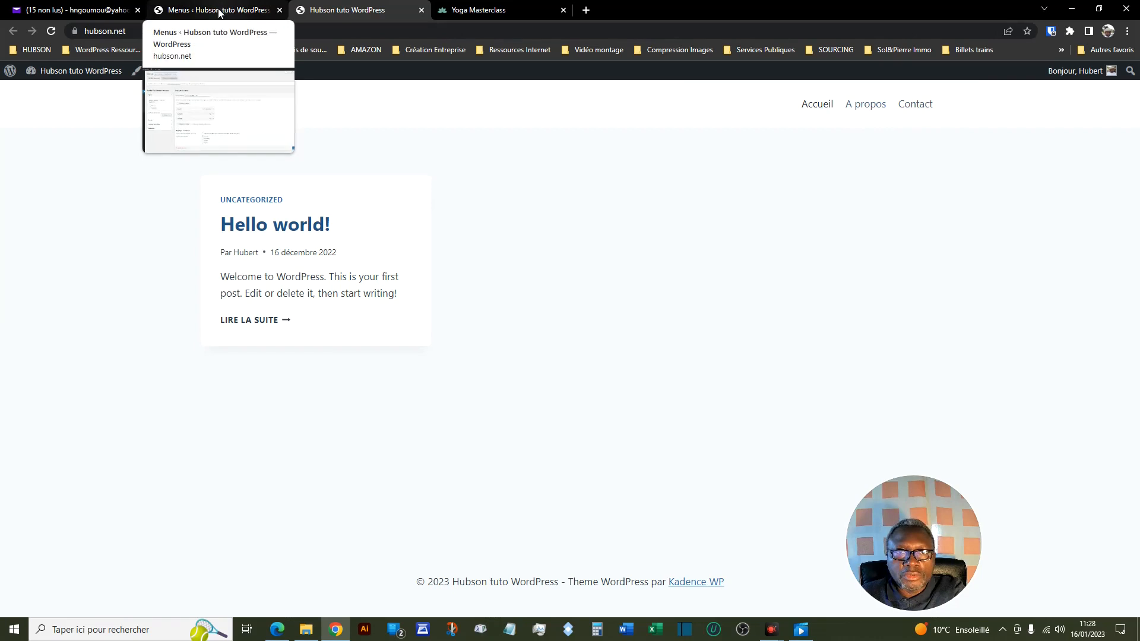
- Return to the admin's page list and set the Accueil page's status to Publié with a quick edit
click(220, 12)
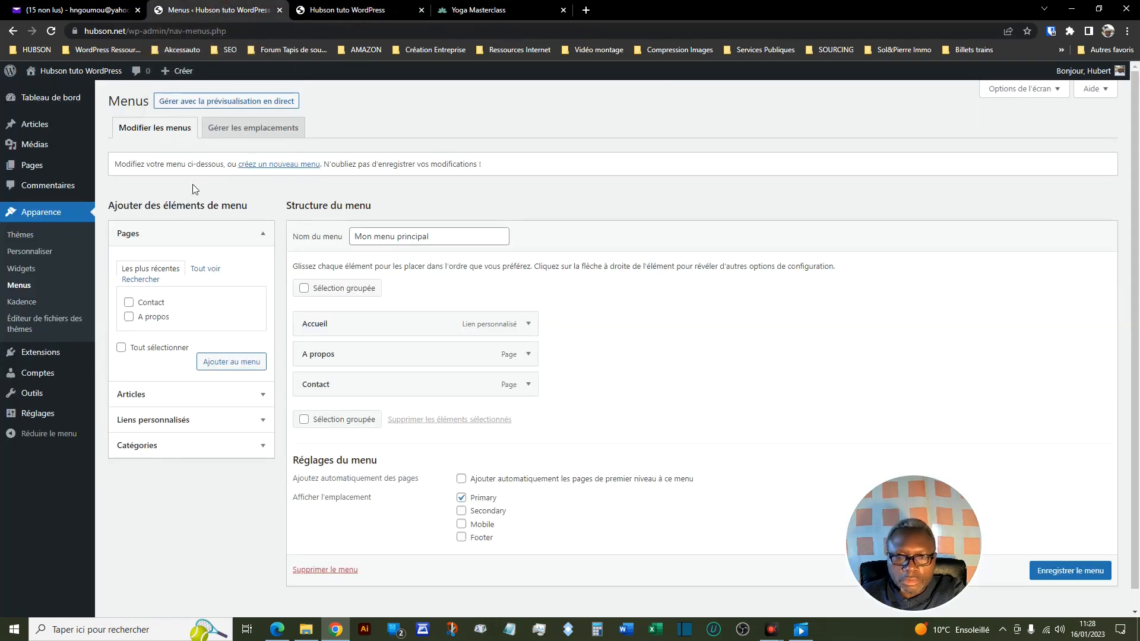
click(35, 168)
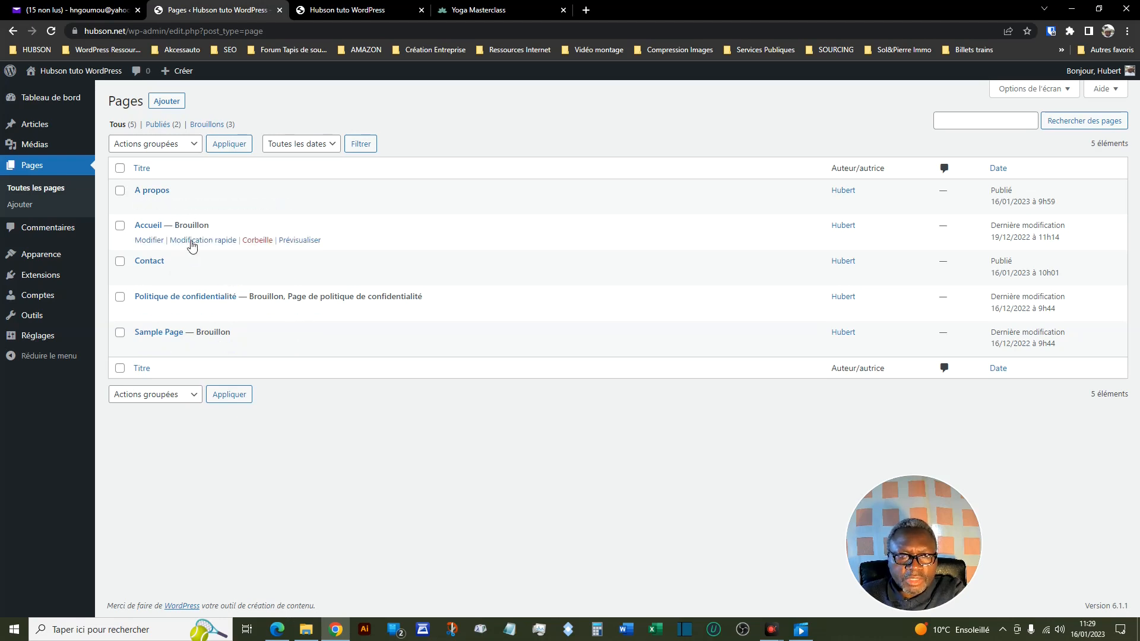
click(192, 242)
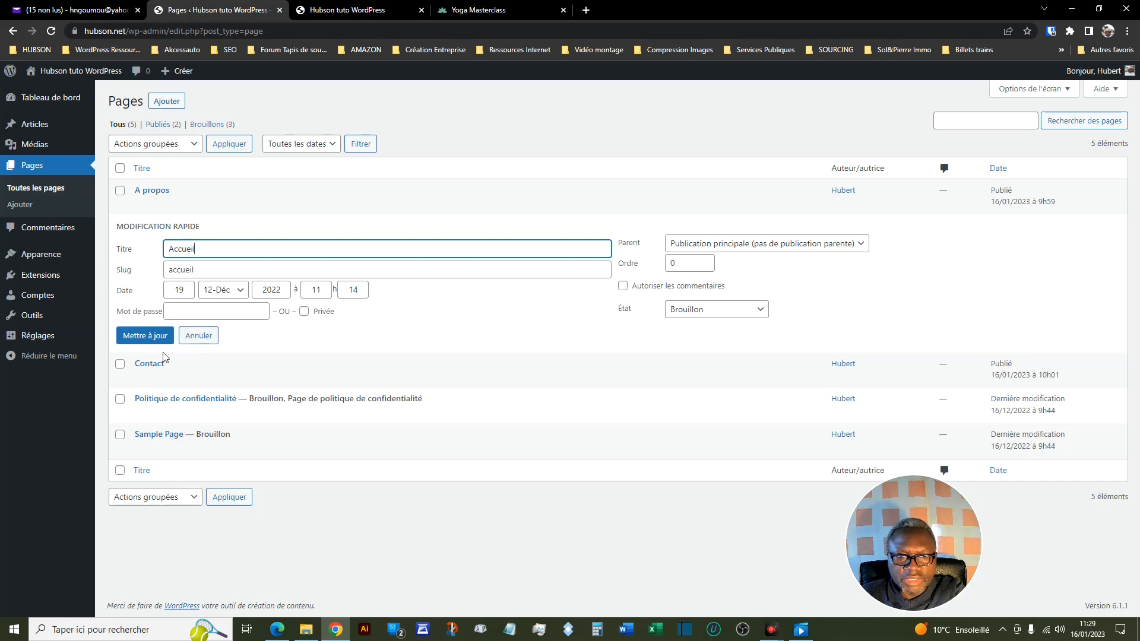
click(758, 311)
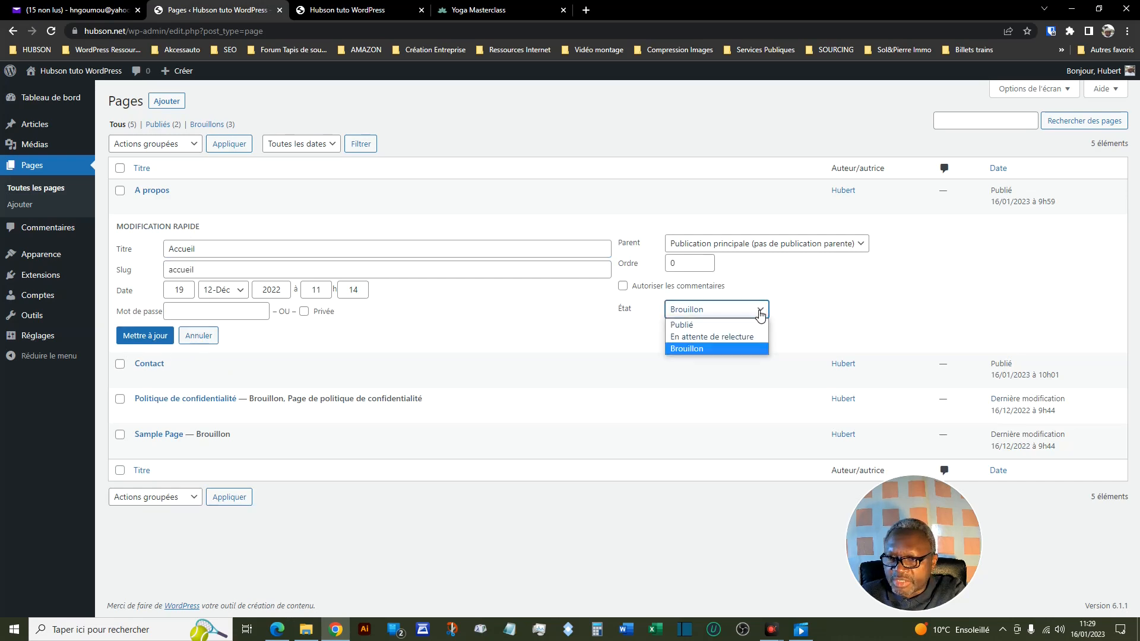
click(706, 333)
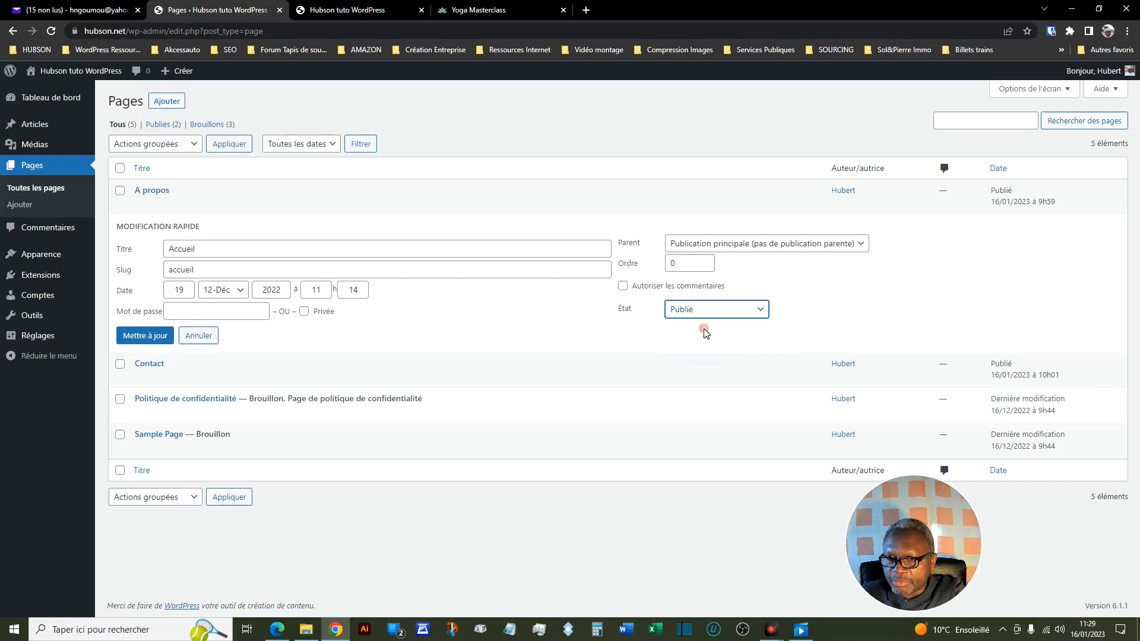
click(131, 336)
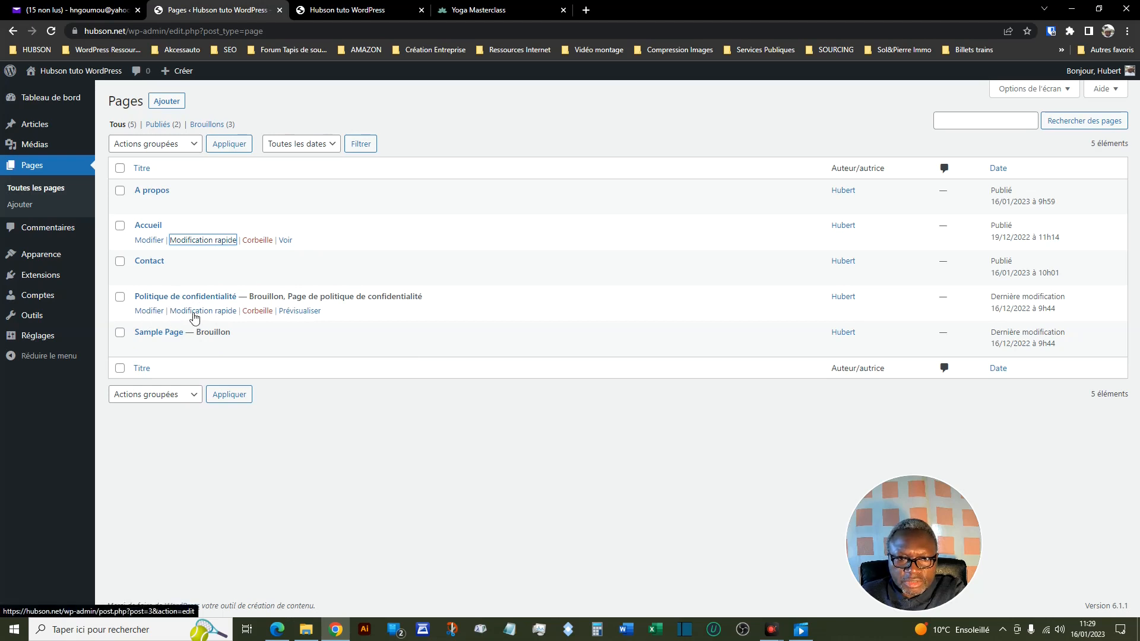
- Set the status of the Politique de confidentialité page to Publié with a quick edit
click(195, 311)
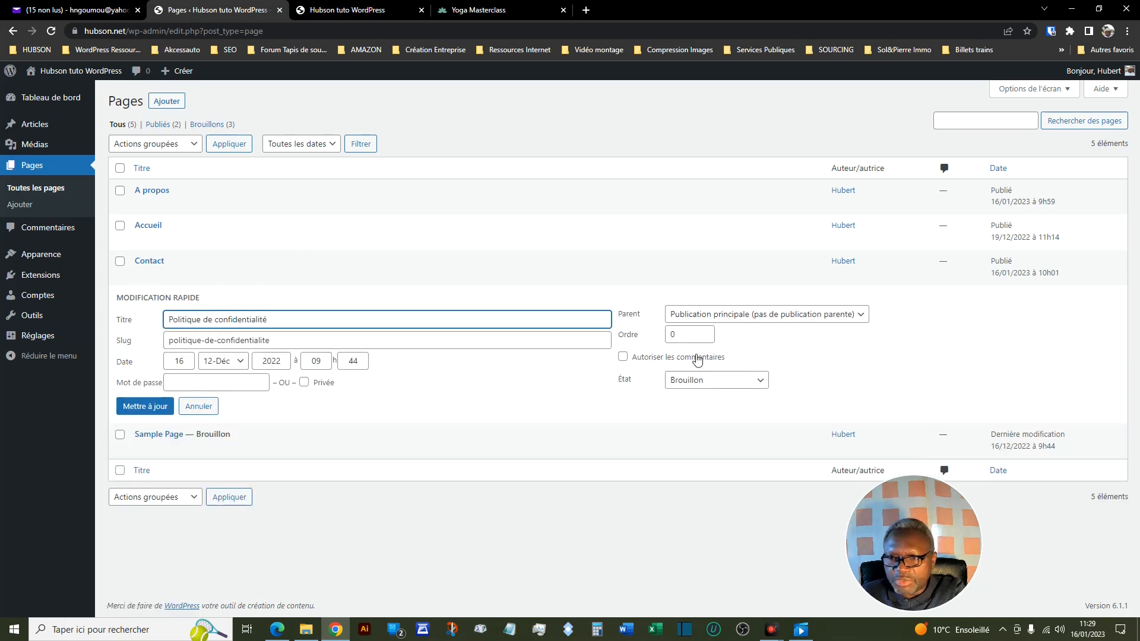
click(755, 382)
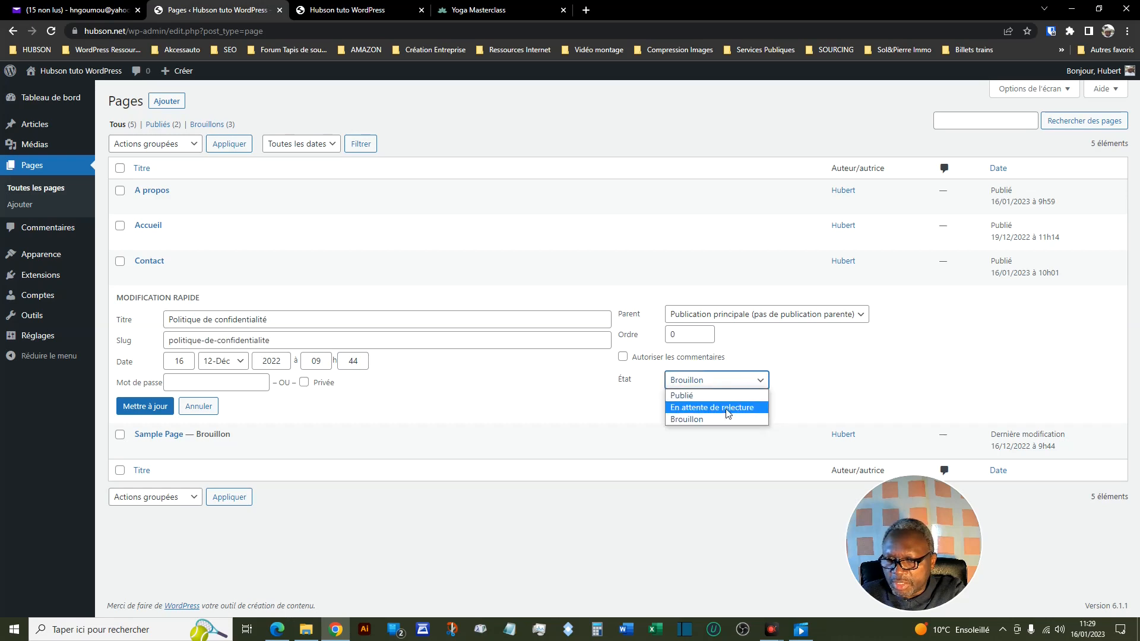
click(712, 396)
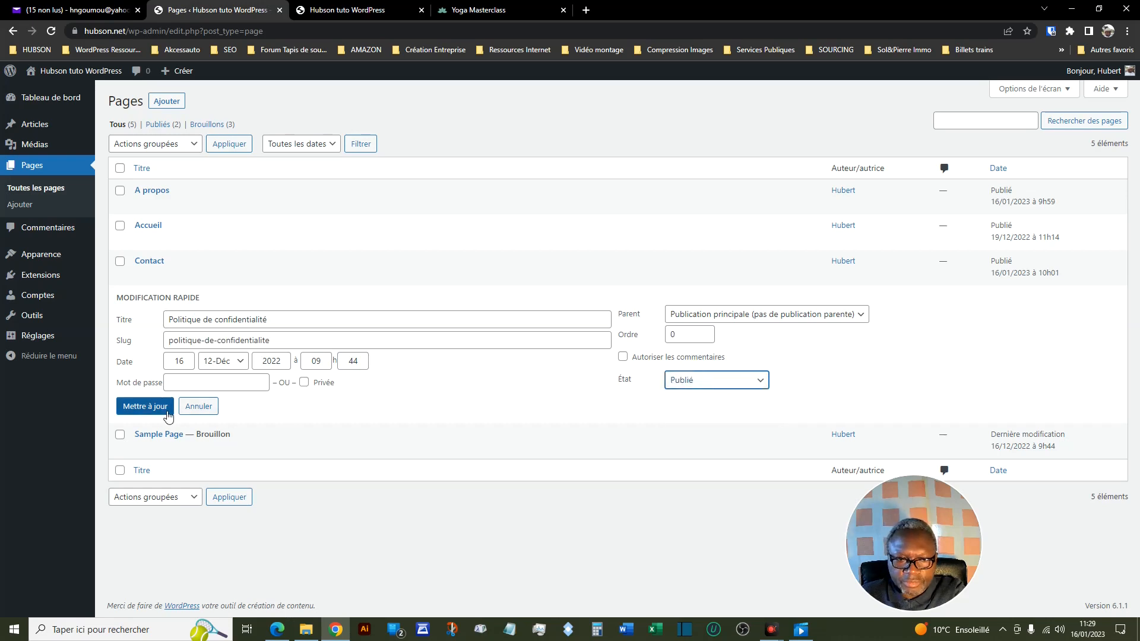
click(146, 406)
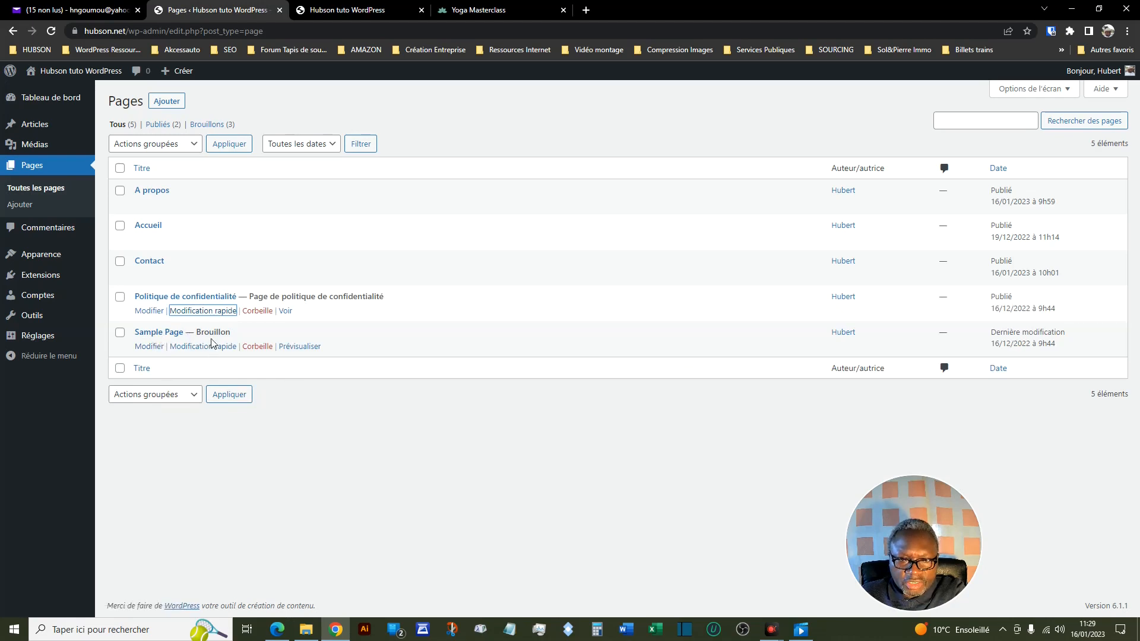
- Set the status of Sample Page to Publié with a quick edit
click(191, 348)
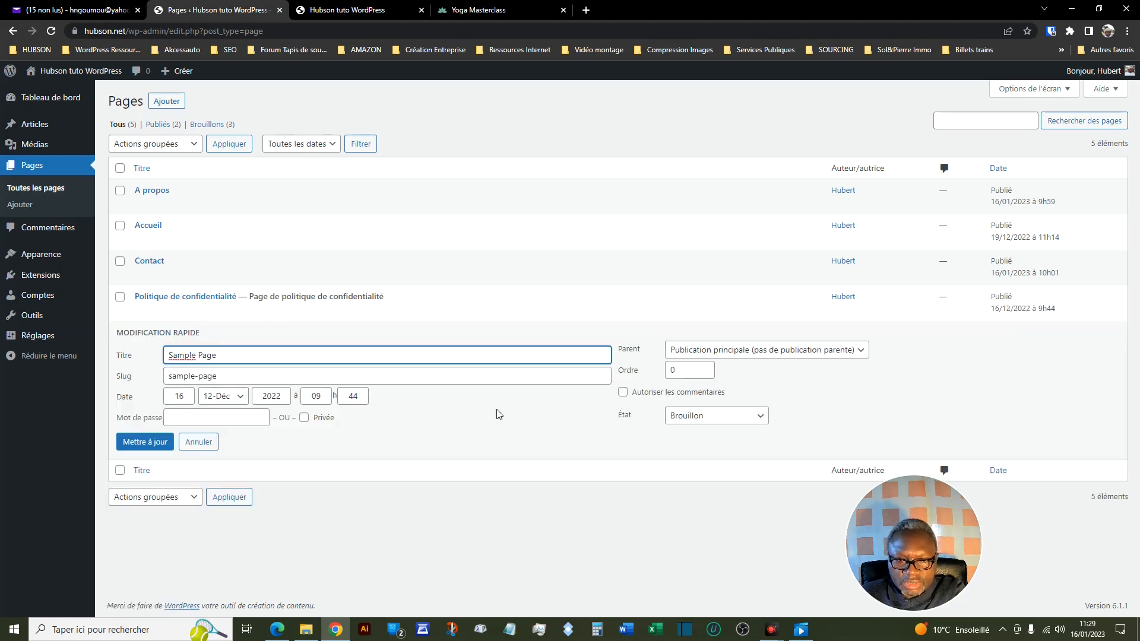
click(759, 418)
click(684, 427)
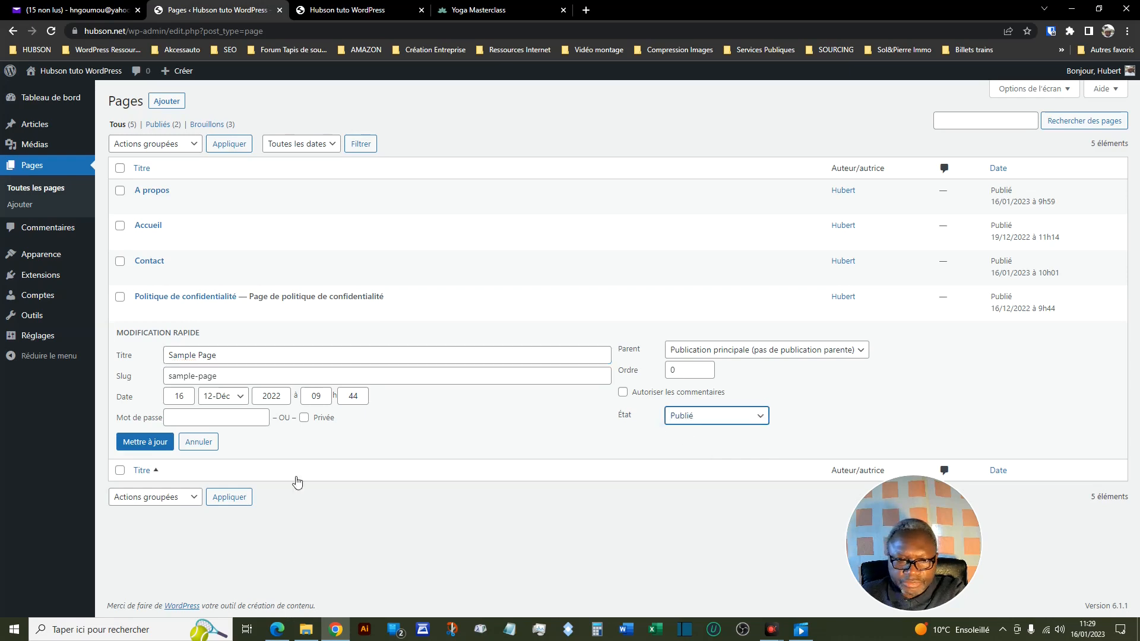
click(144, 443)
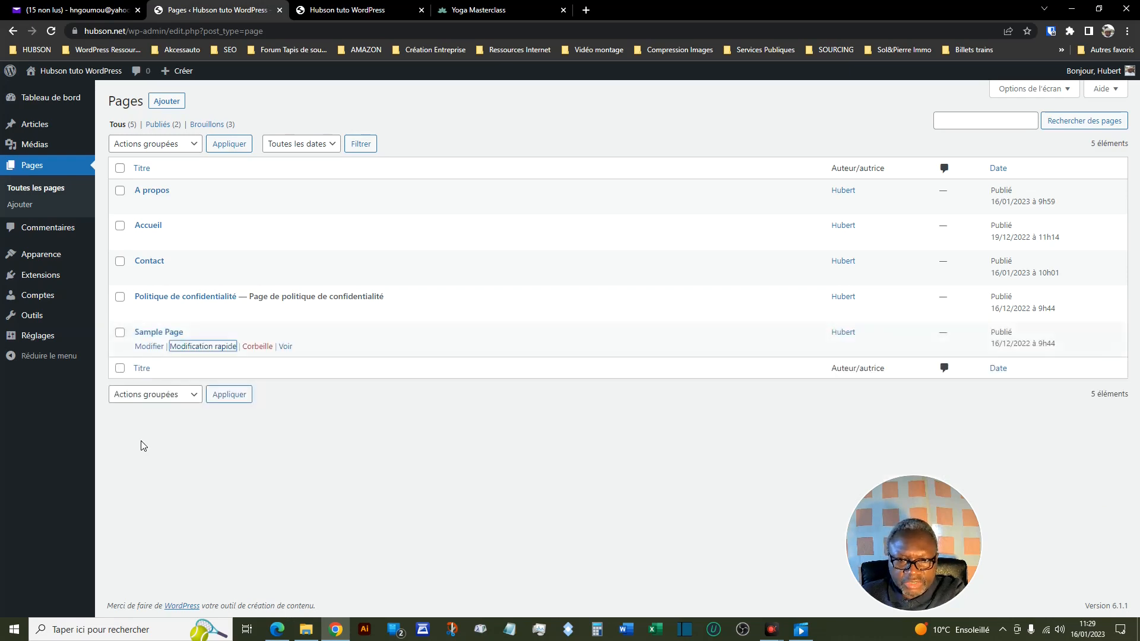
- Reload the site's front page to see whether publishing the draft pages changed the header menu
click(359, 11)
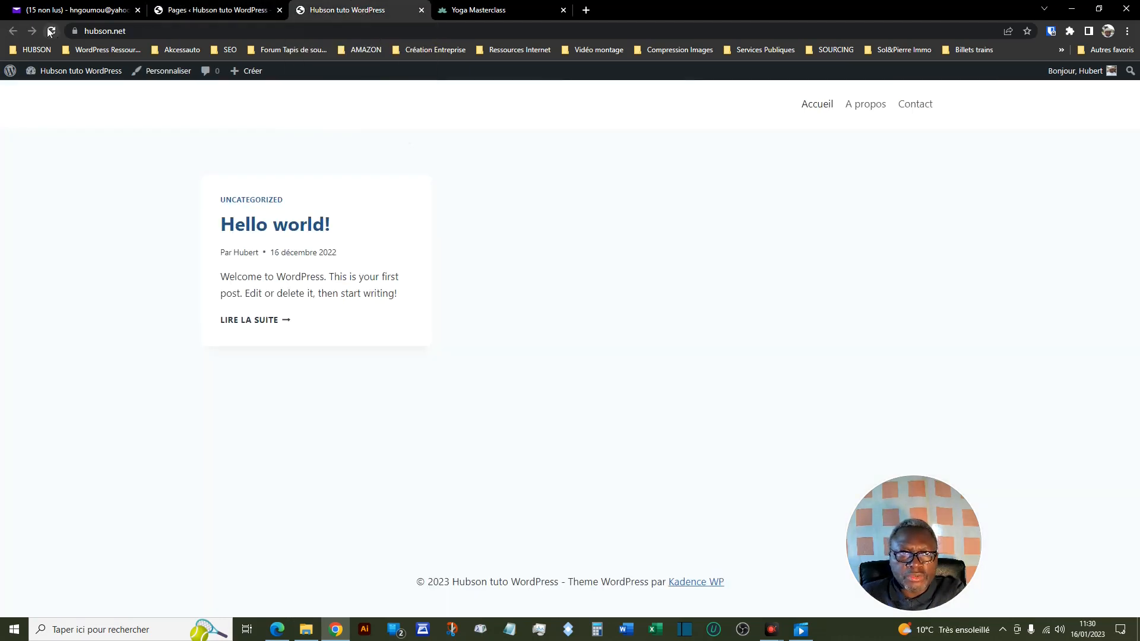
click(50, 32)
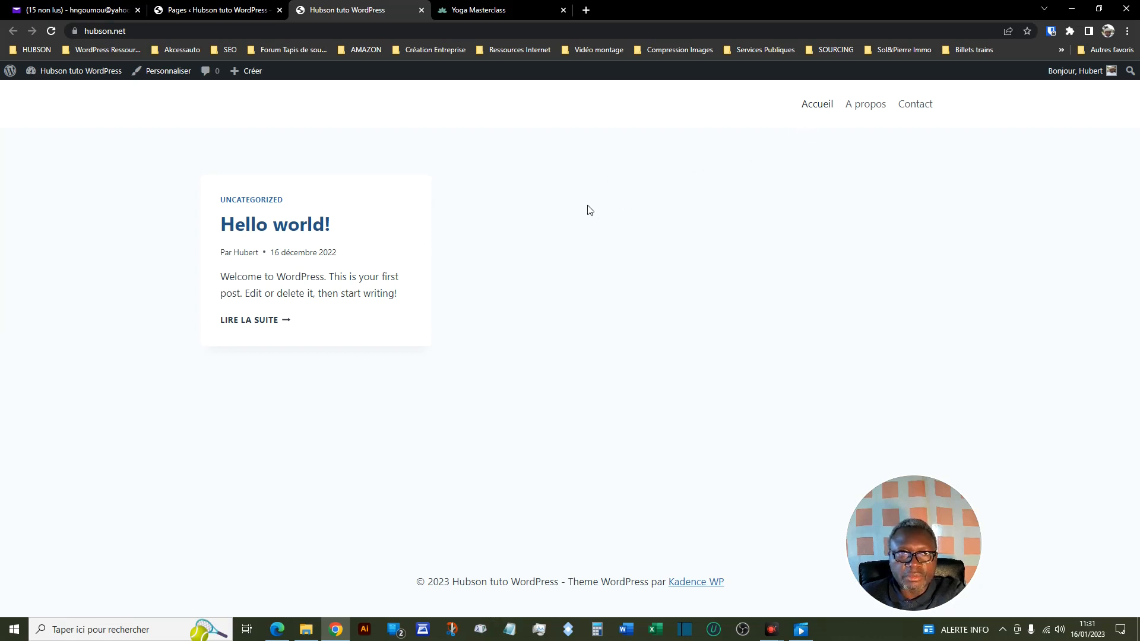
- In the admin's reading settings, make the homepage a static page using Accueil, leave the posts page unselected, and save
click(216, 13)
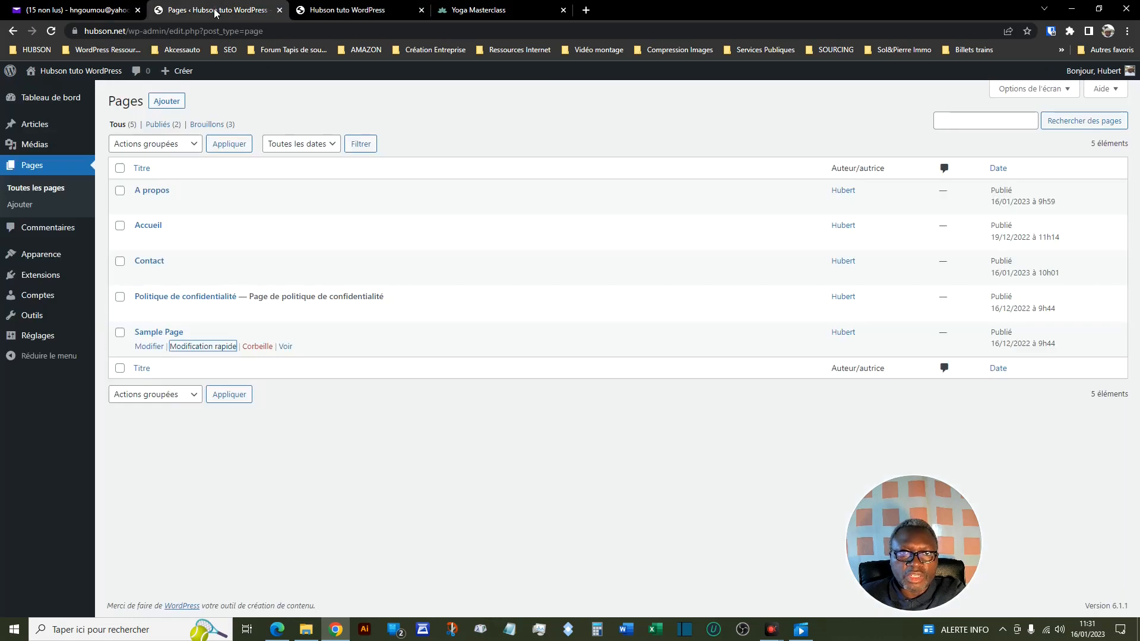
click(48, 338)
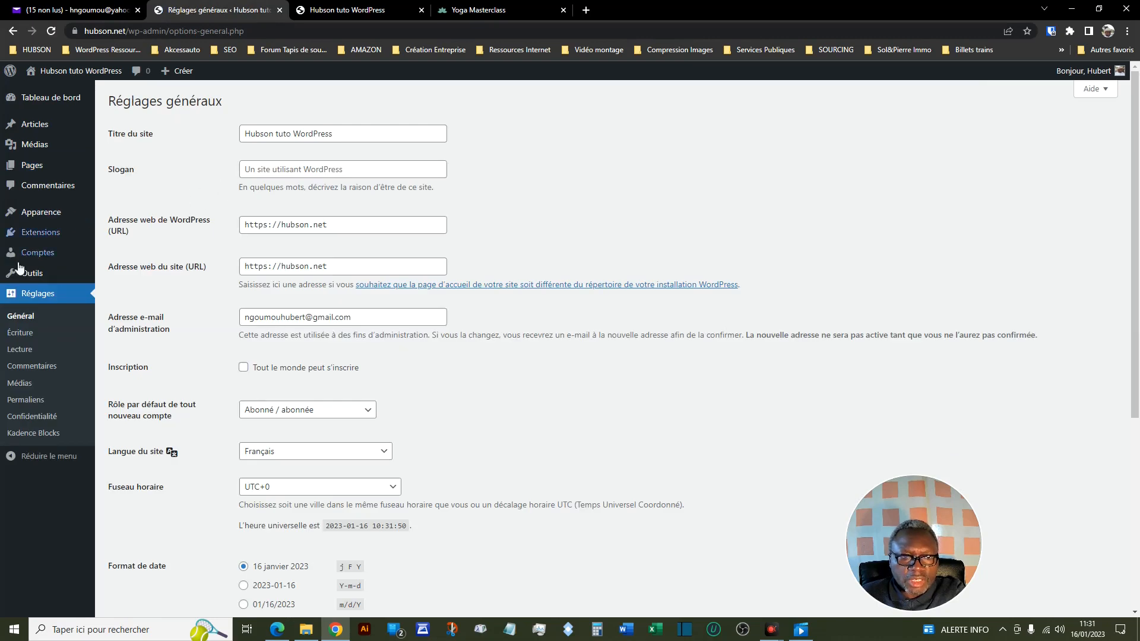
click(39, 354)
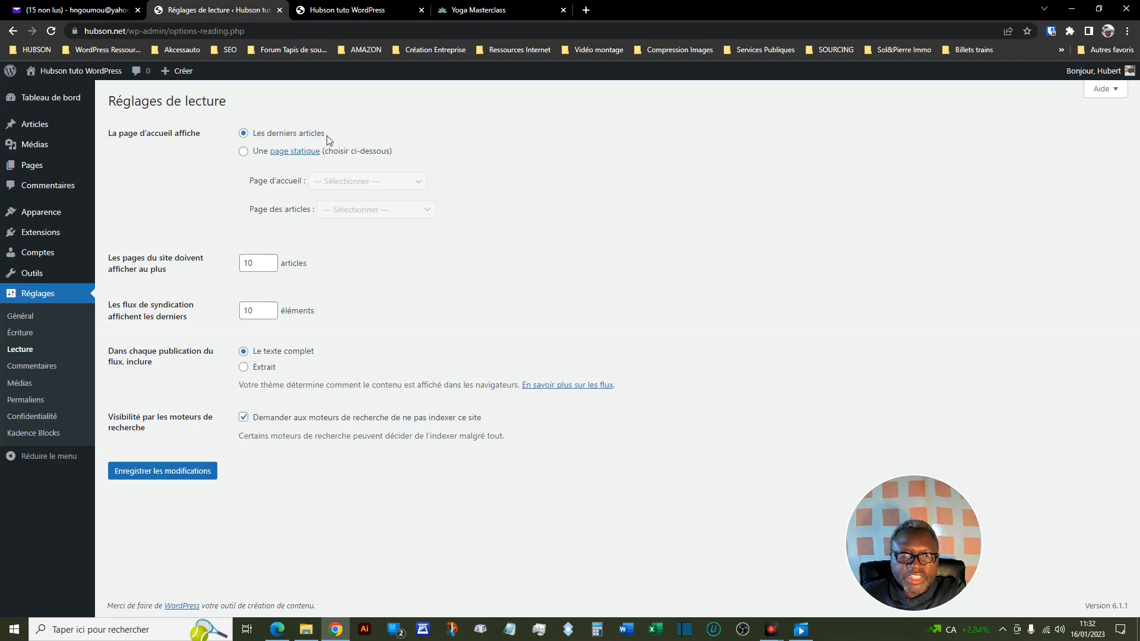
click(244, 152)
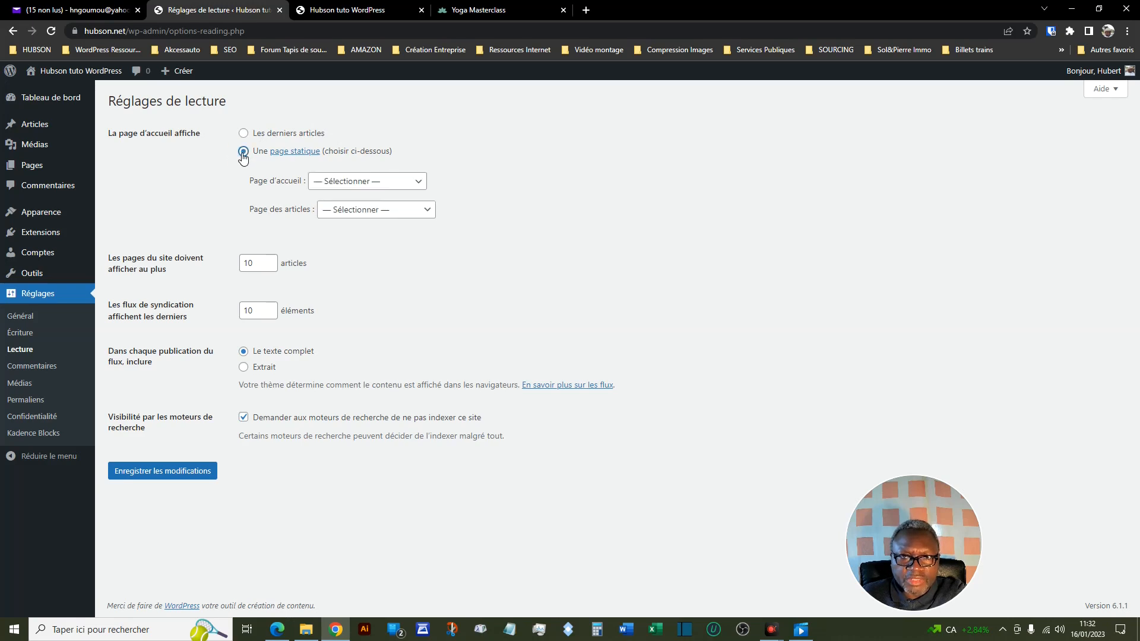
click(421, 186)
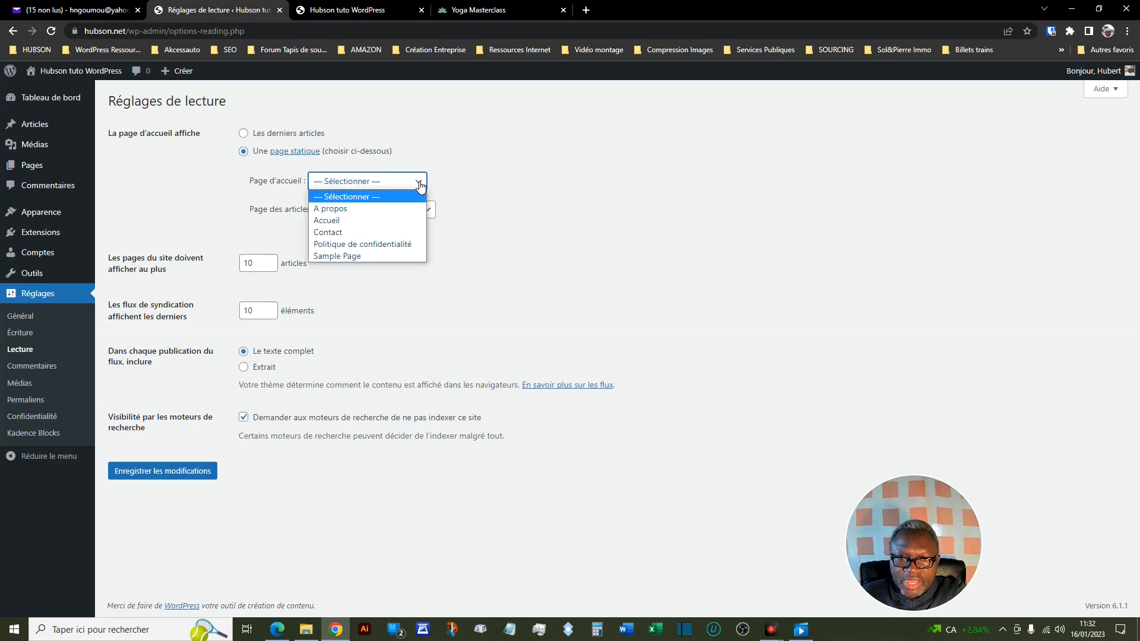
click(352, 220)
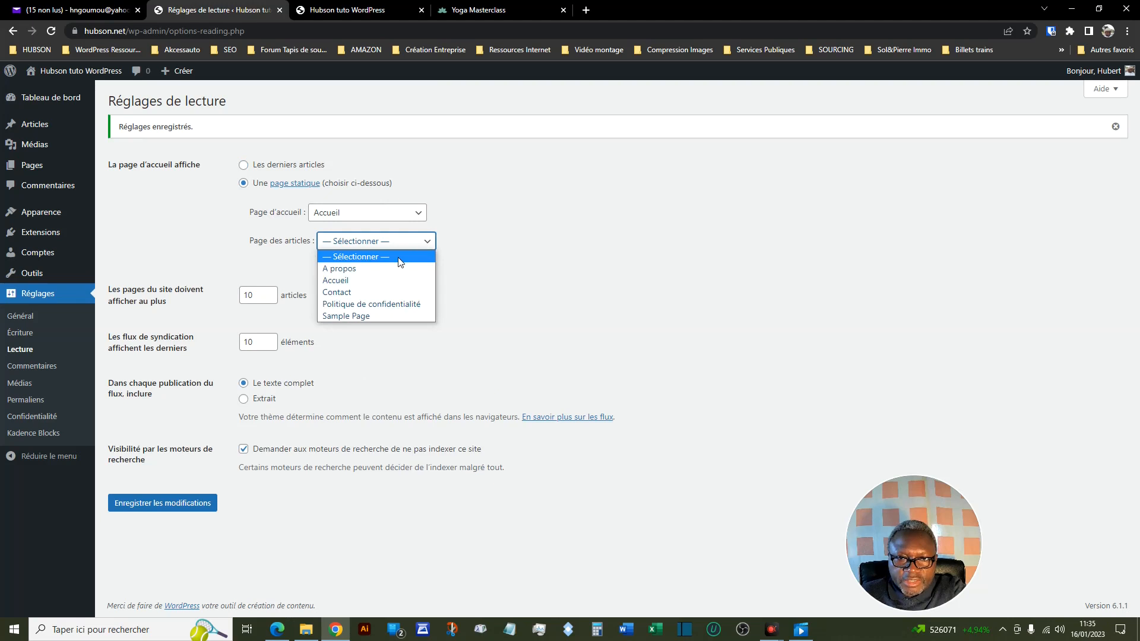
click(399, 262)
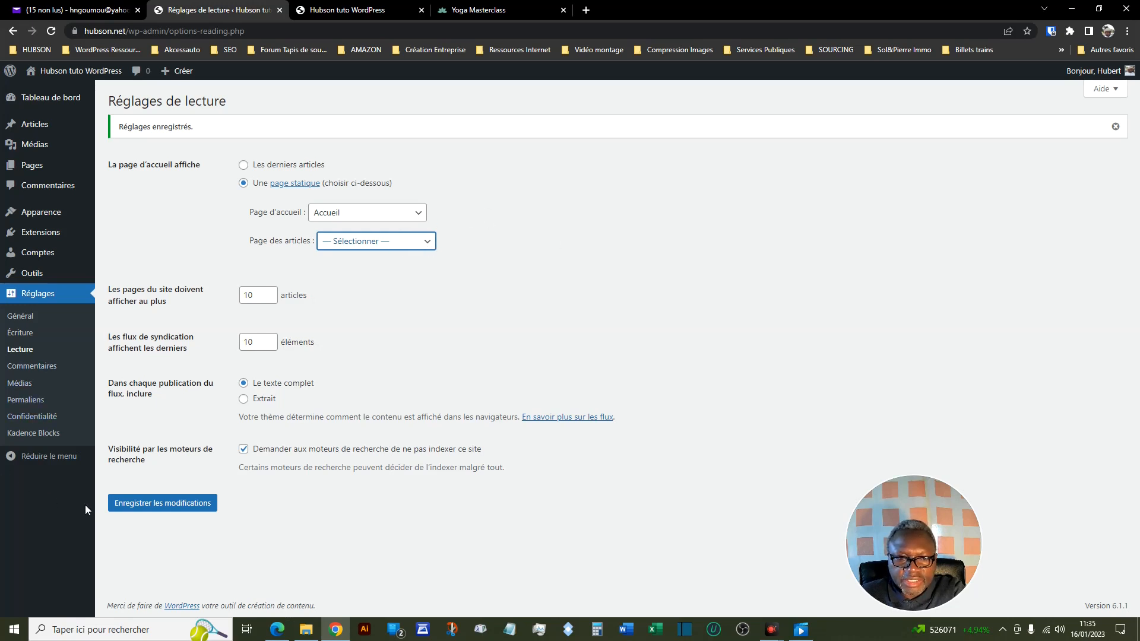
click(170, 503)
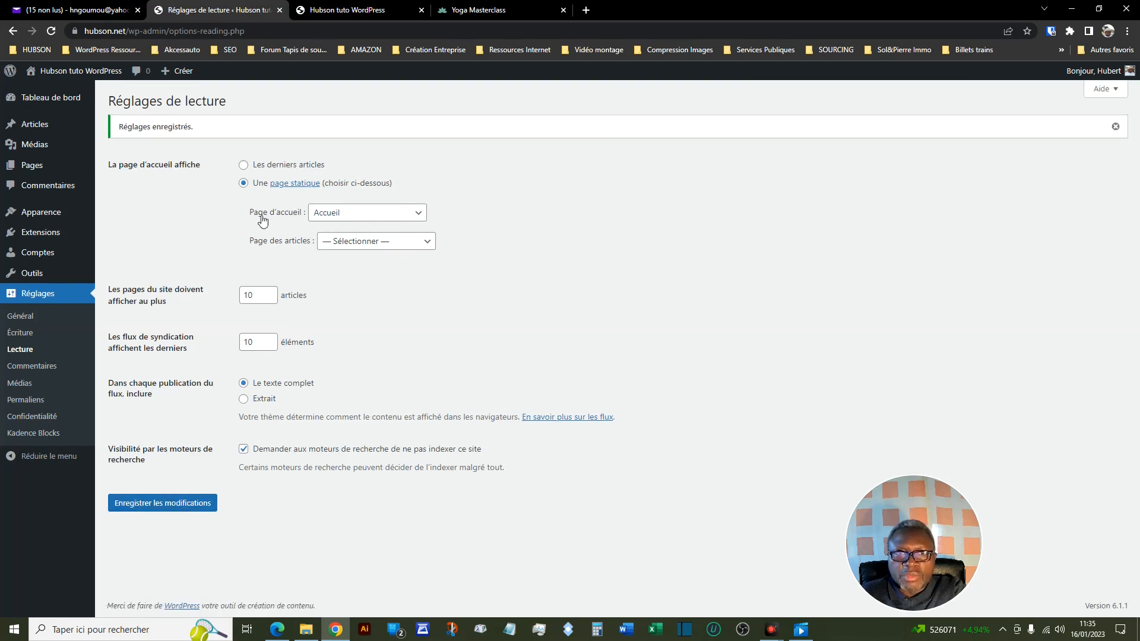
- Reload the site's front page and look through the homepage content from the banner to the footer
click(362, 14)
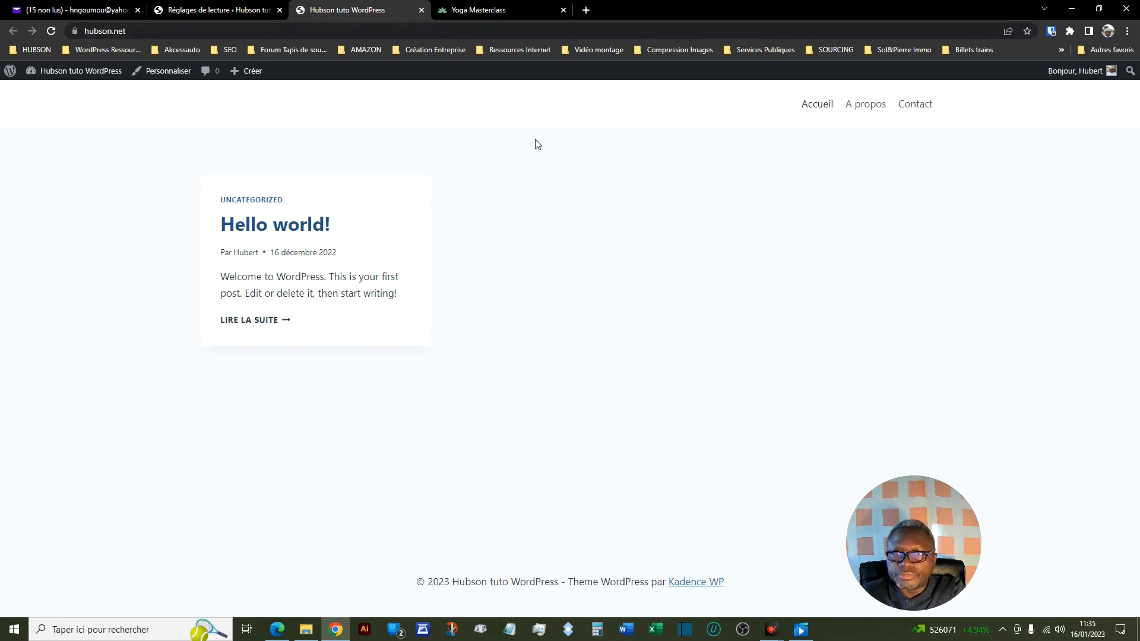
click(53, 36)
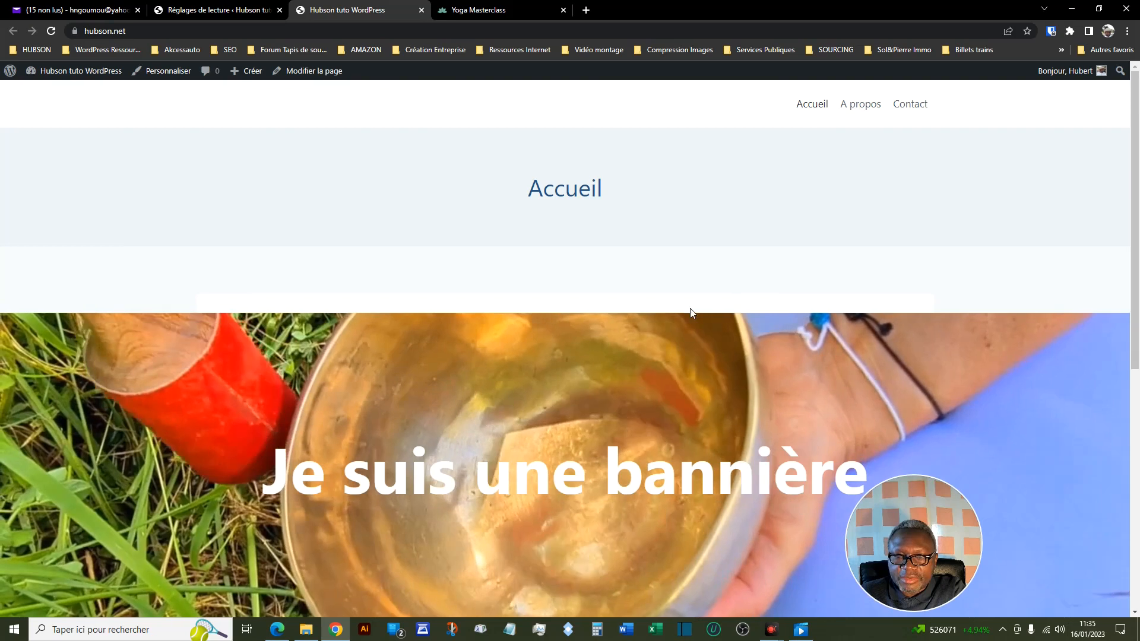
scroll(670, 298, down, 6)
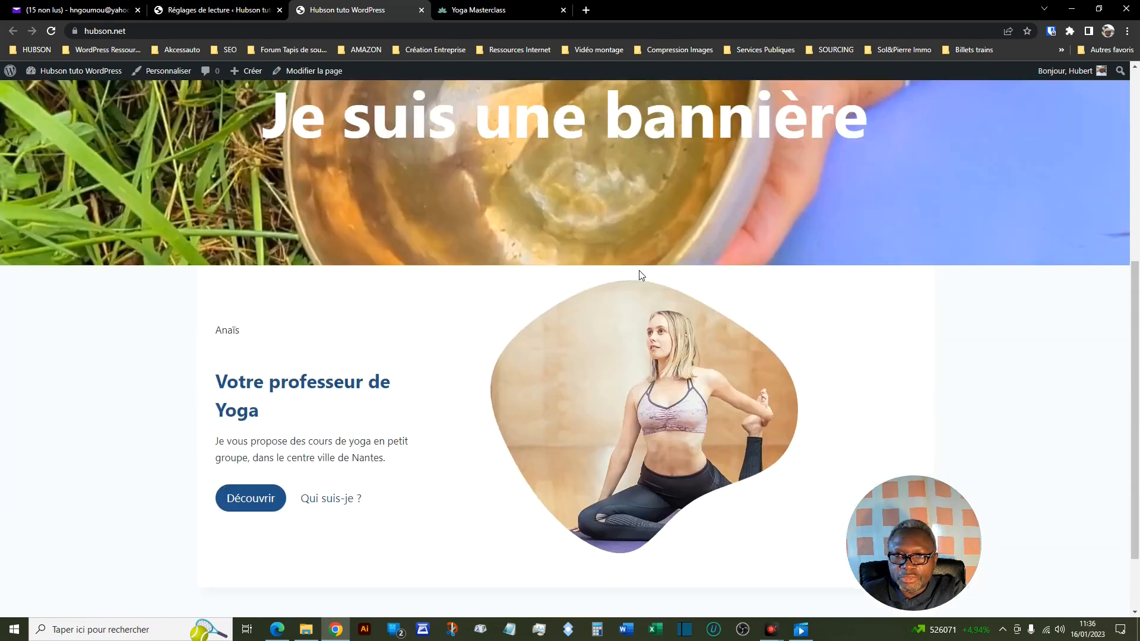
scroll(641, 275, down, 1)
scroll(575, 368, down, 1)
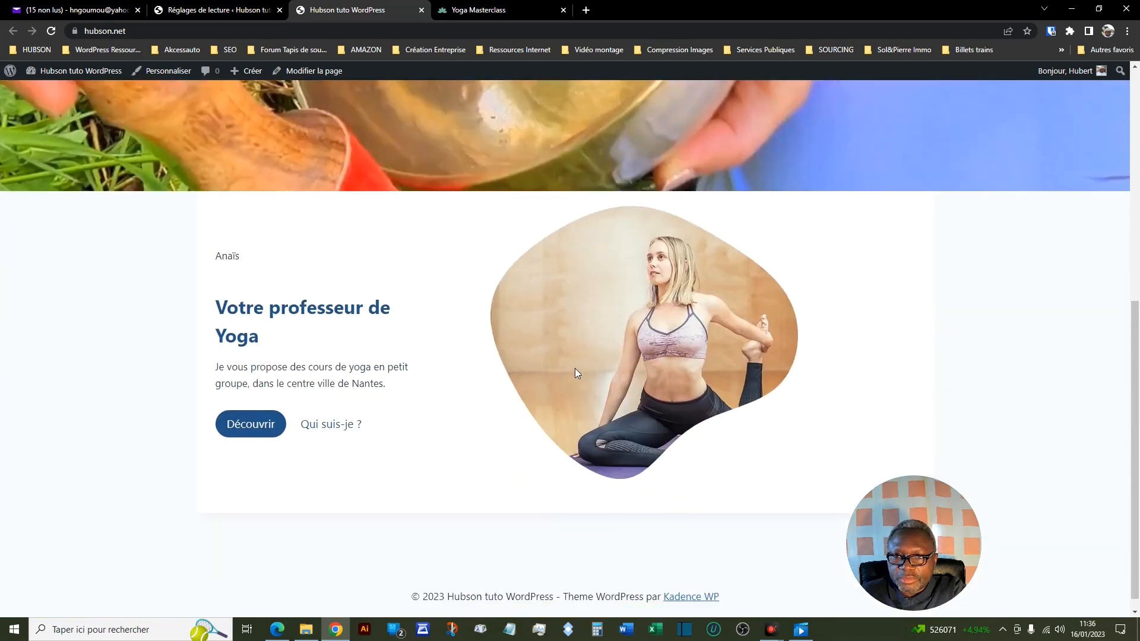
scroll(630, 209, up, 4)
scroll(617, 285, down, 1)
scroll(616, 284, down, 3)
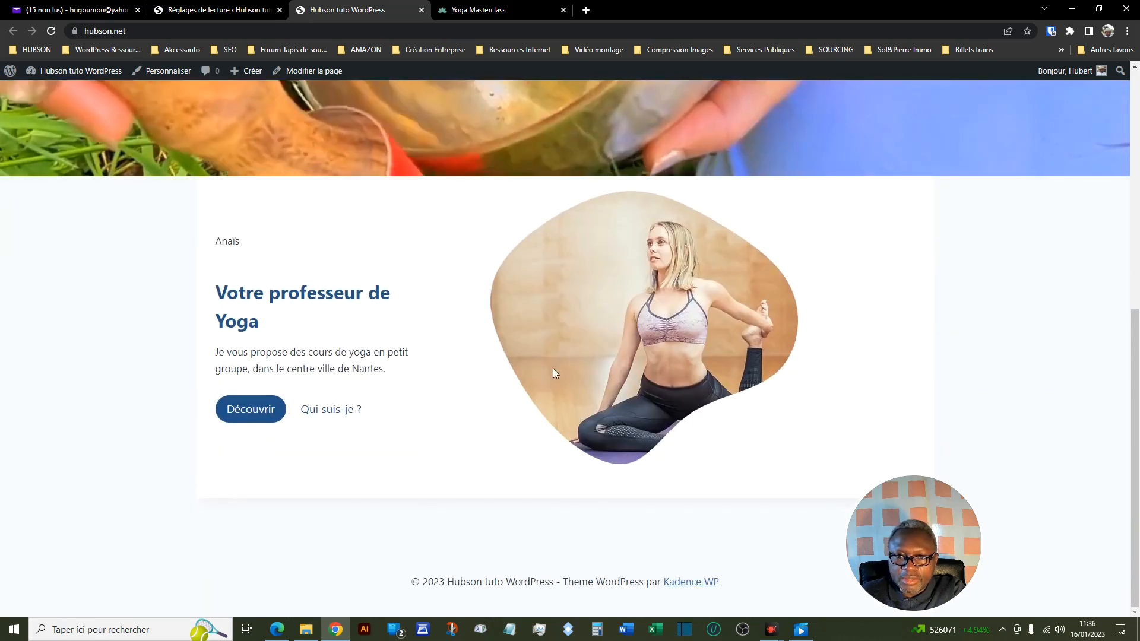
scroll(682, 333, up, 5)
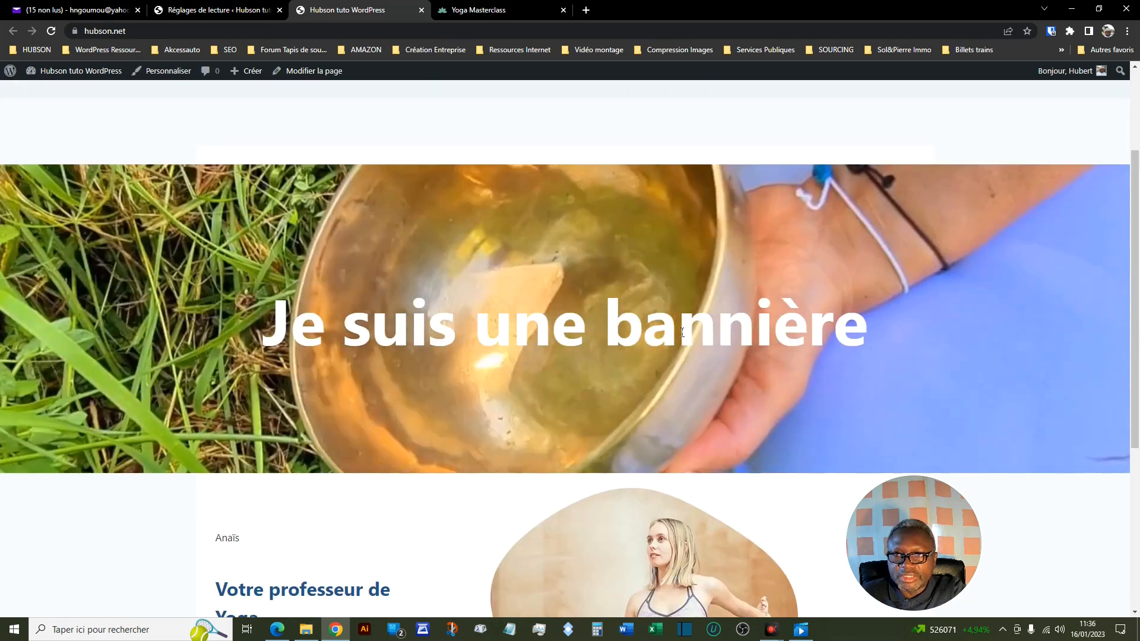
- Add the Politique de confidentialité and Sample Page pages to Mon menu principal in the admin and save the menu
click(228, 10)
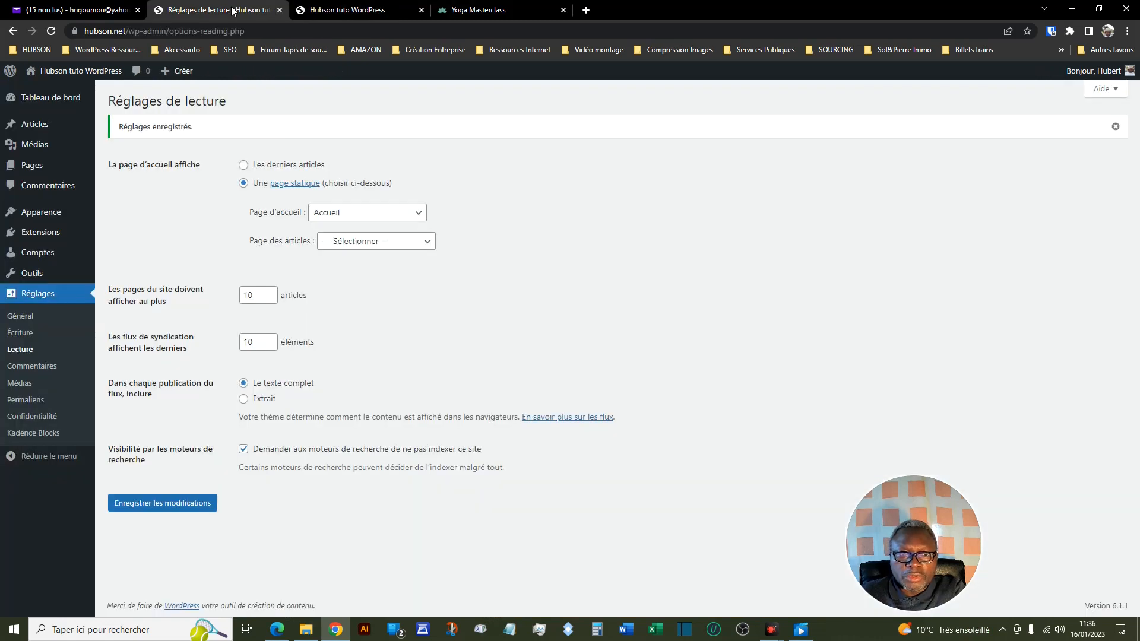
mouse_move(48, 215)
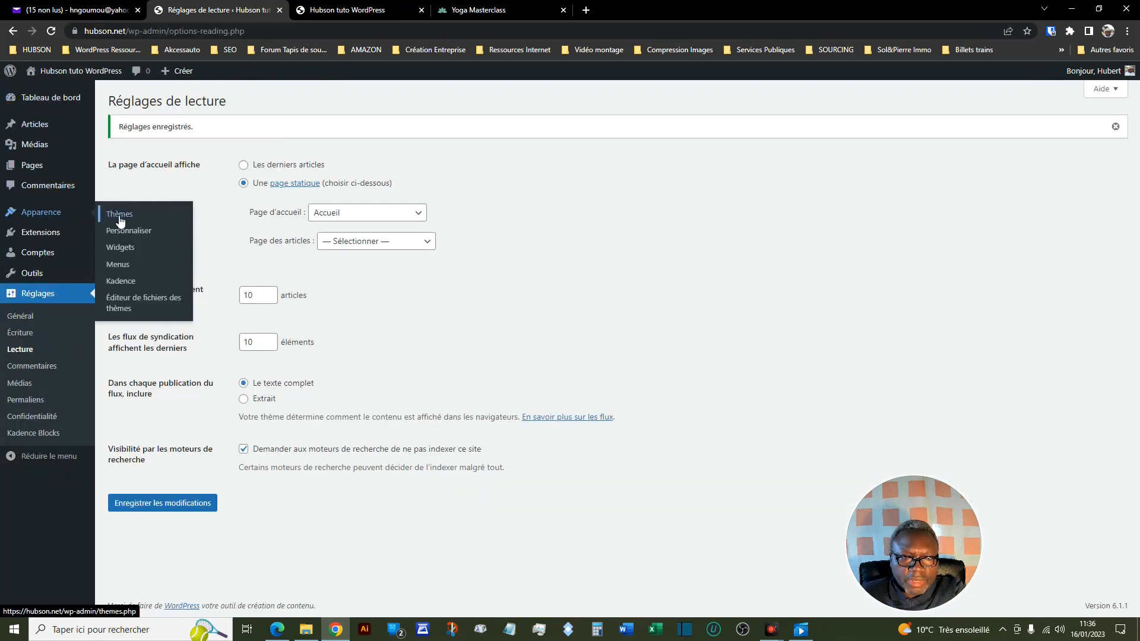
click(127, 269)
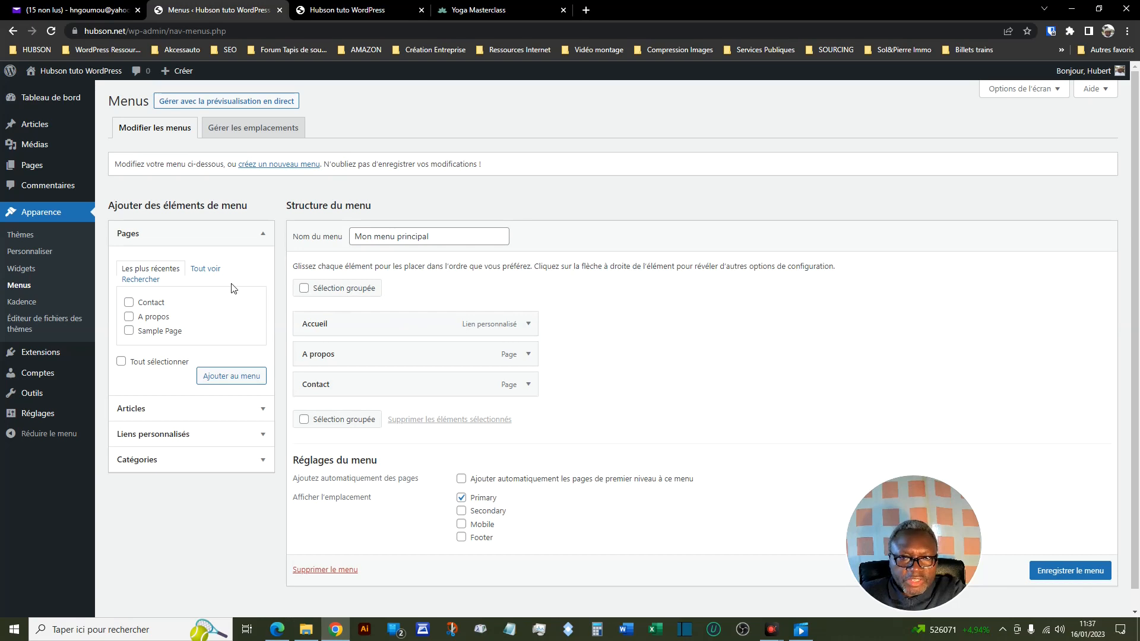
click(206, 270)
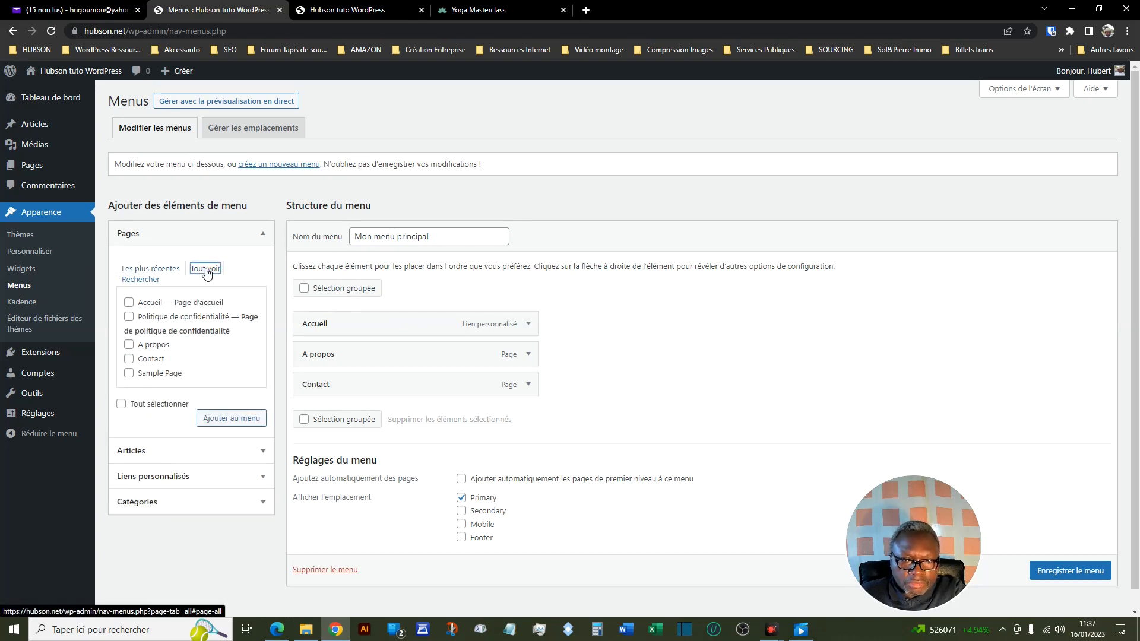
click(129, 317)
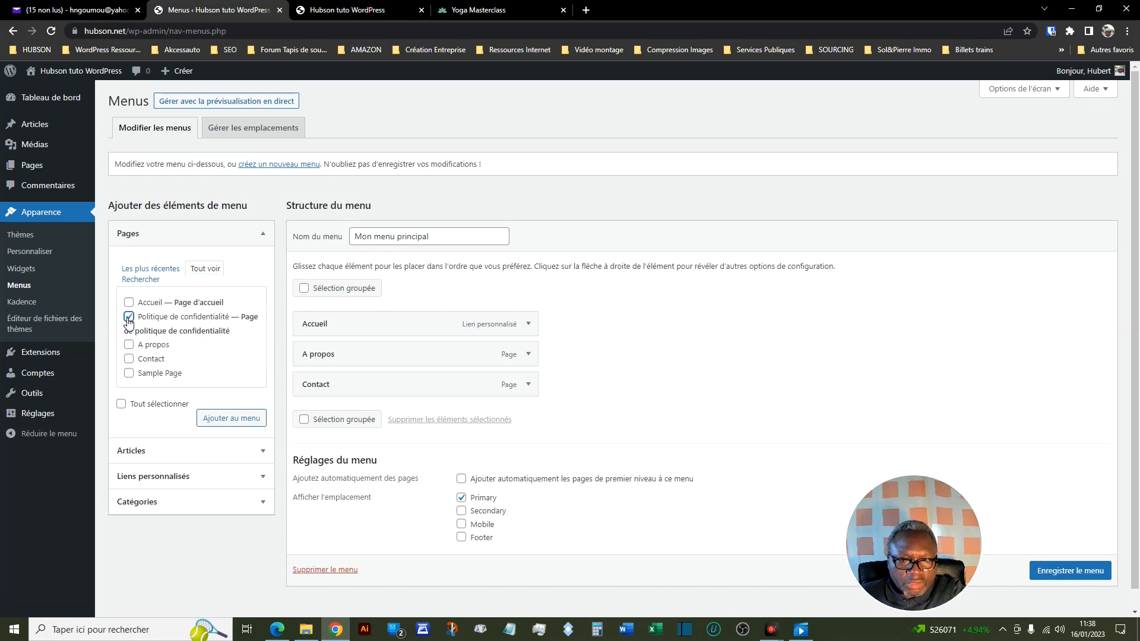
click(130, 374)
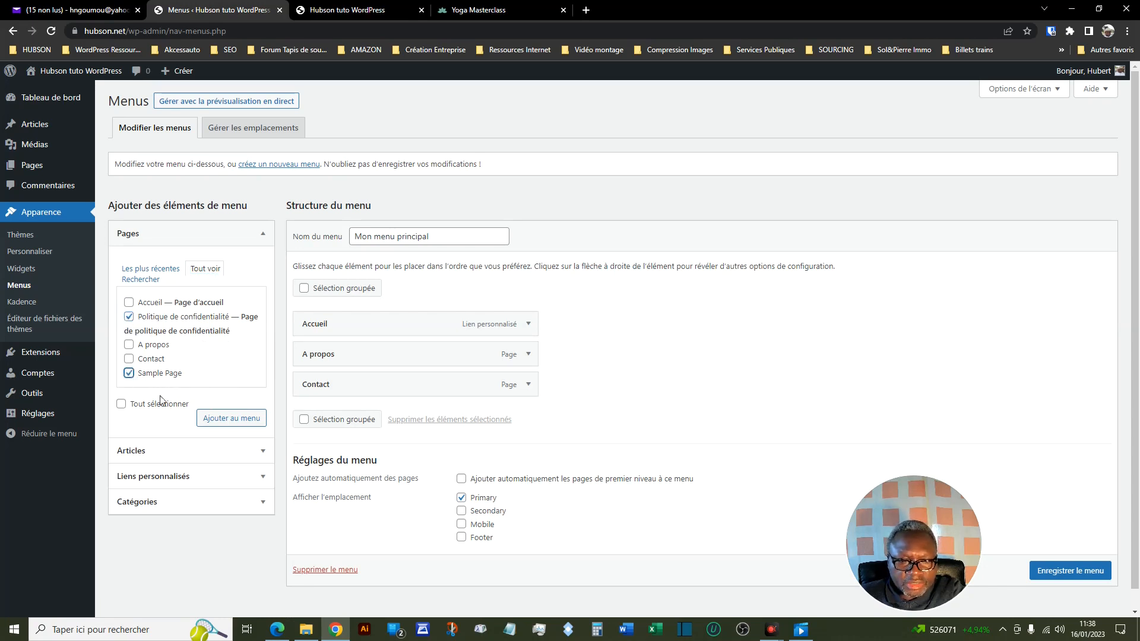
click(233, 420)
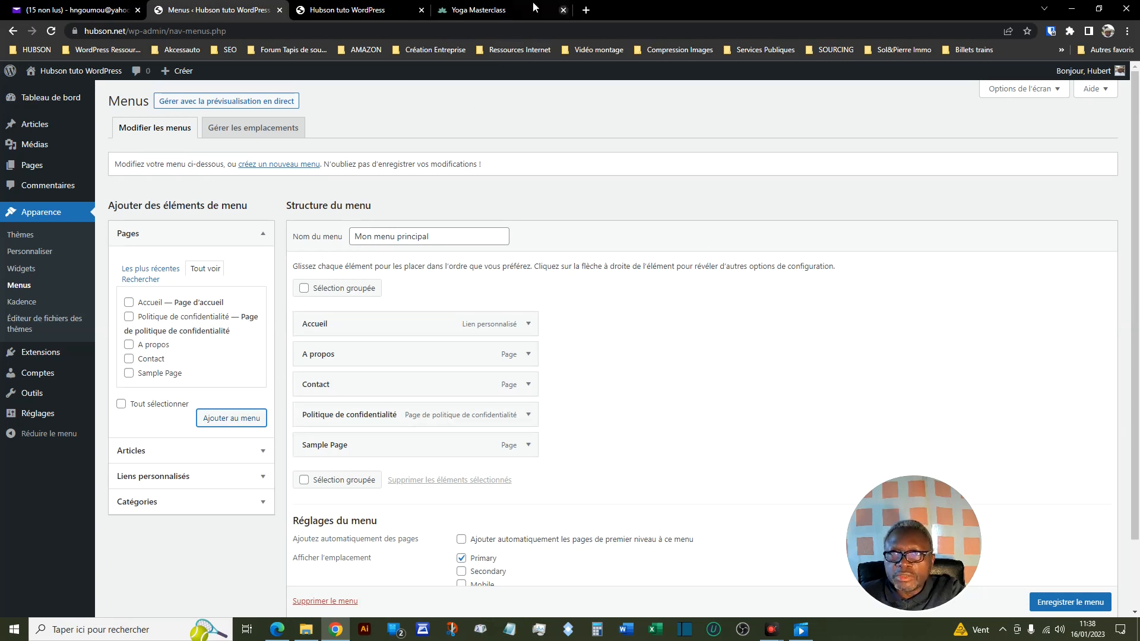
click(1051, 606)
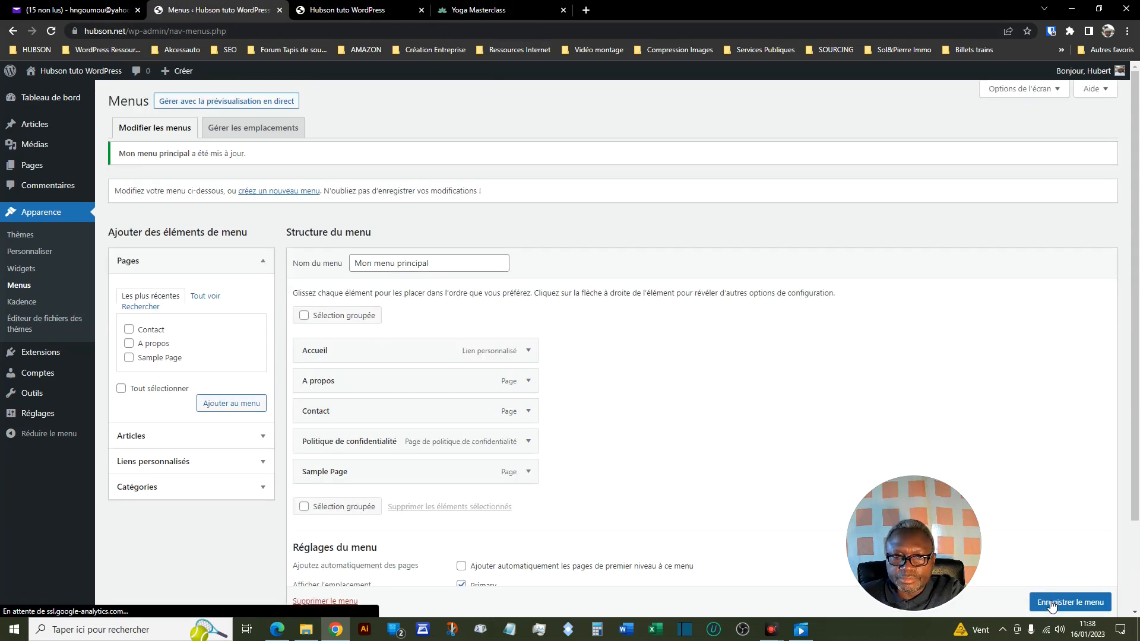
- Reload the site's front page to check the header for the two added menu items
click(368, 12)
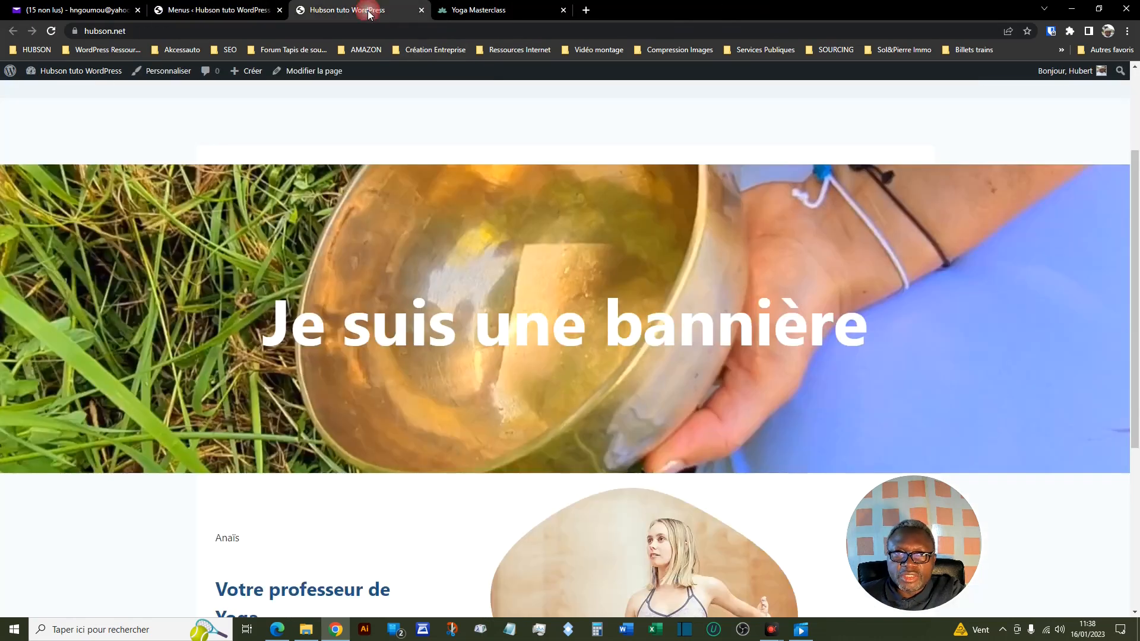
scroll(887, 184, up, 3)
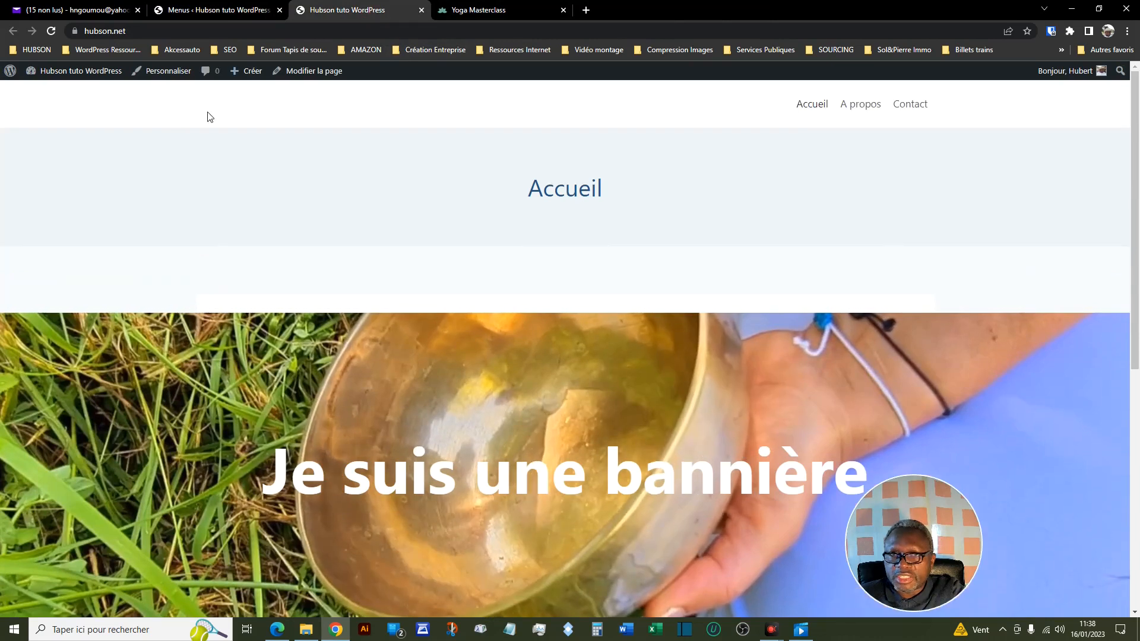
click(50, 33)
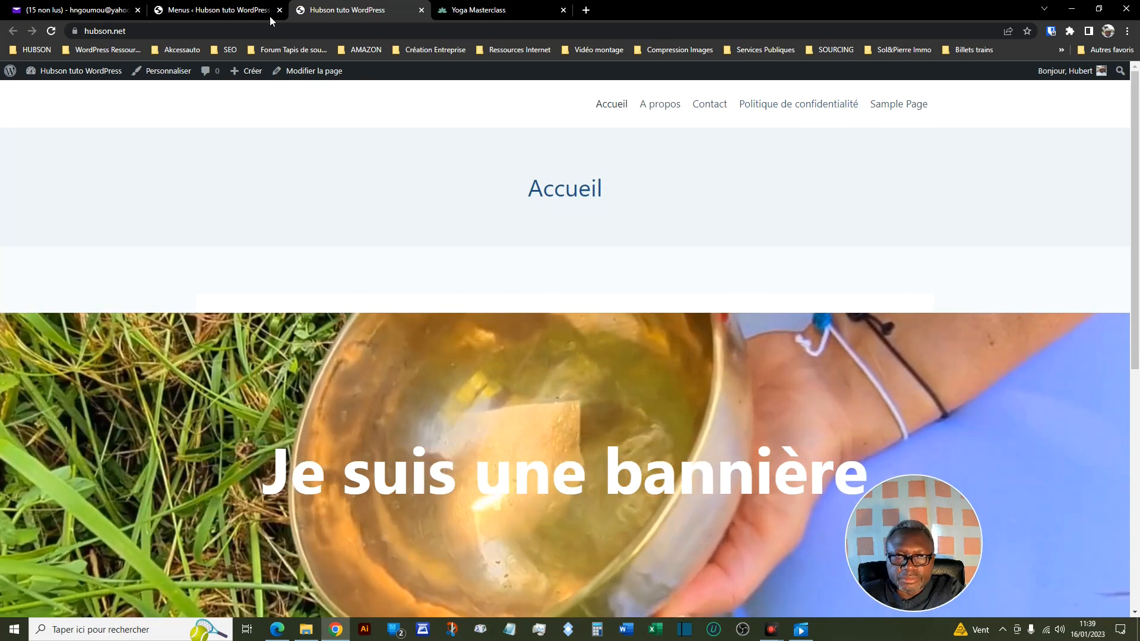
- Nest Politique de confidentialité and Sample Page as sub-items under Accueil in Mon menu principal and save the menu
click(221, 10)
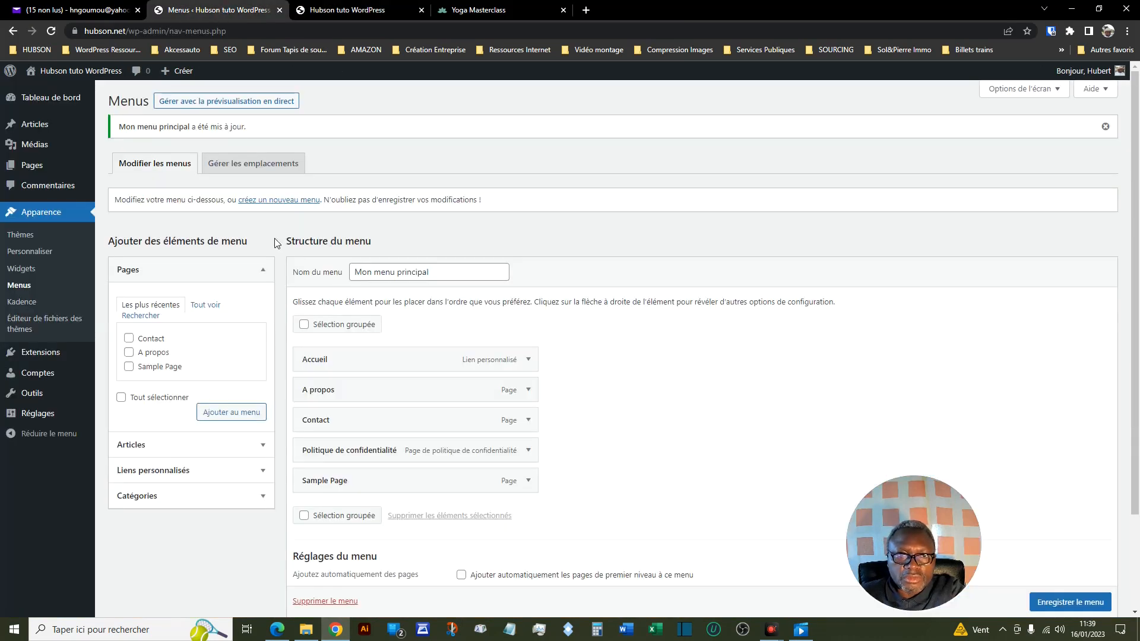
scroll(601, 395, down, 3)
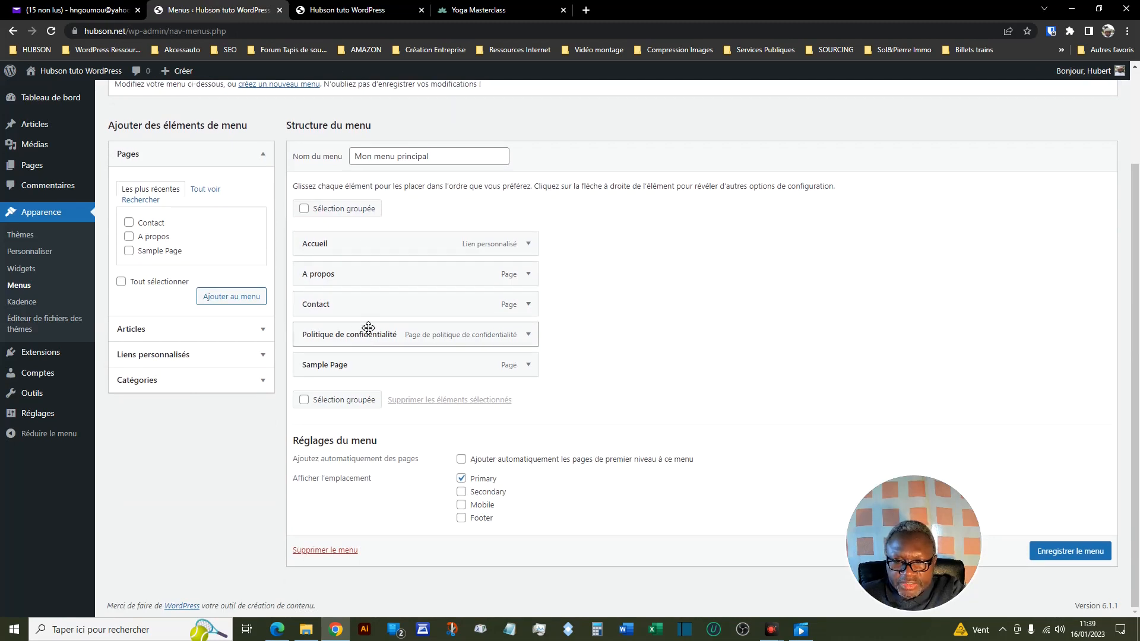
drag(369, 329, 368, 329)
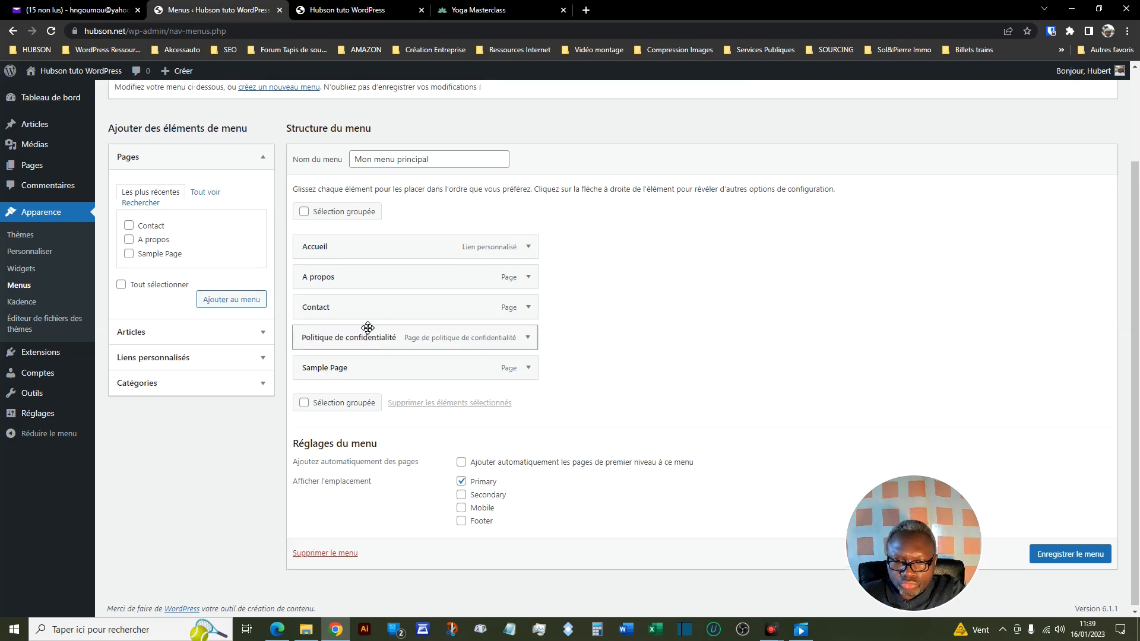
drag(368, 327, 368, 267)
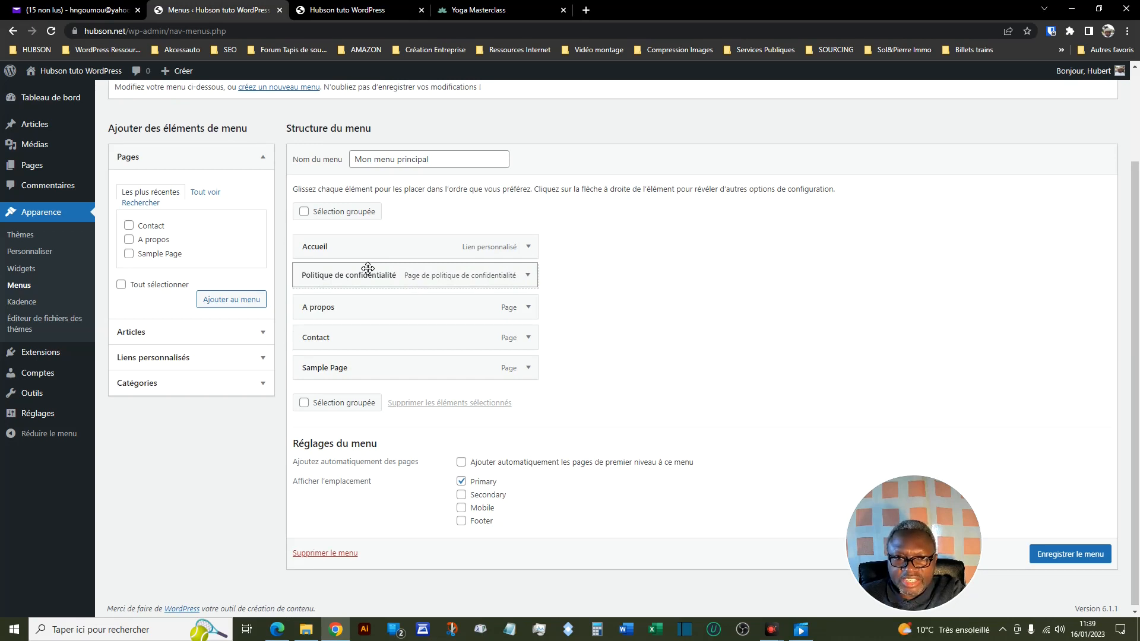
drag(368, 267, 395, 268)
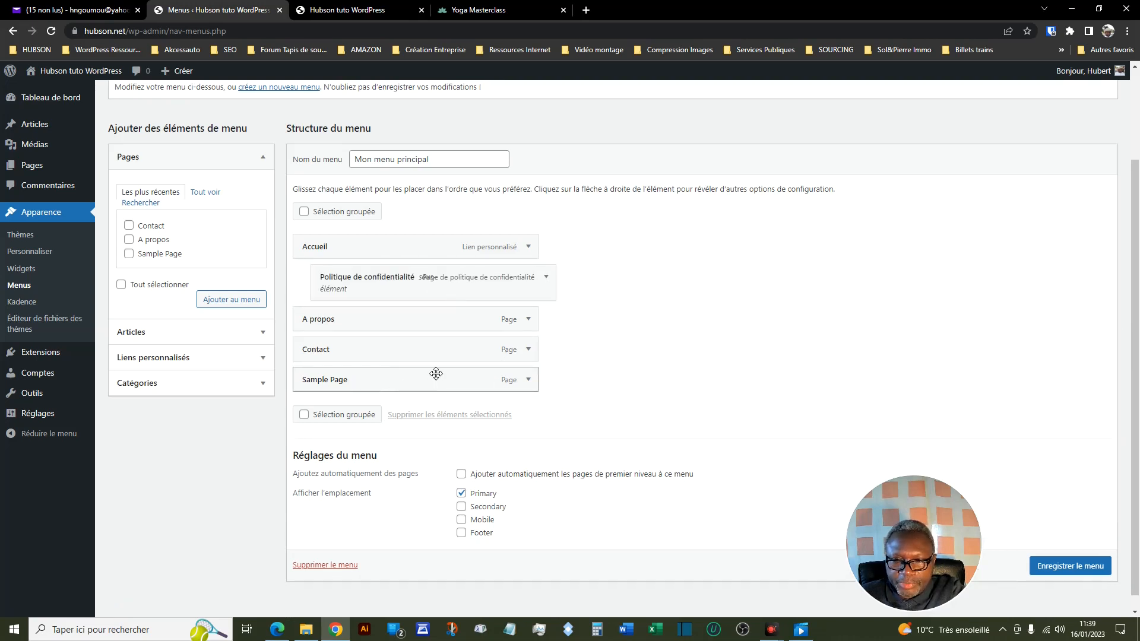
drag(436, 372, 520, 321)
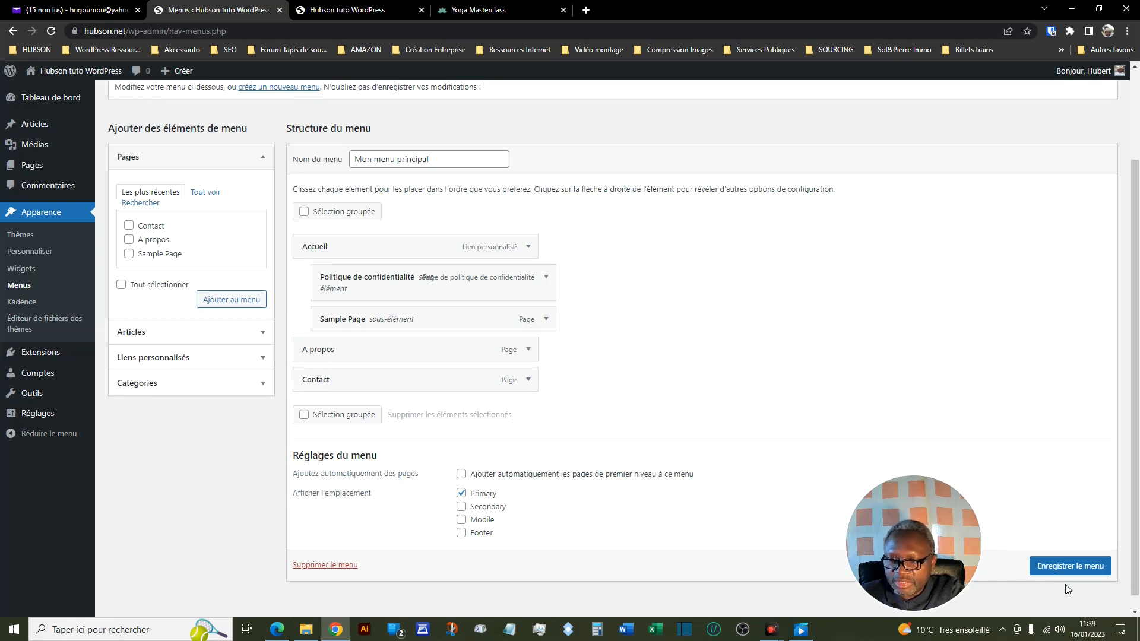
click(1063, 568)
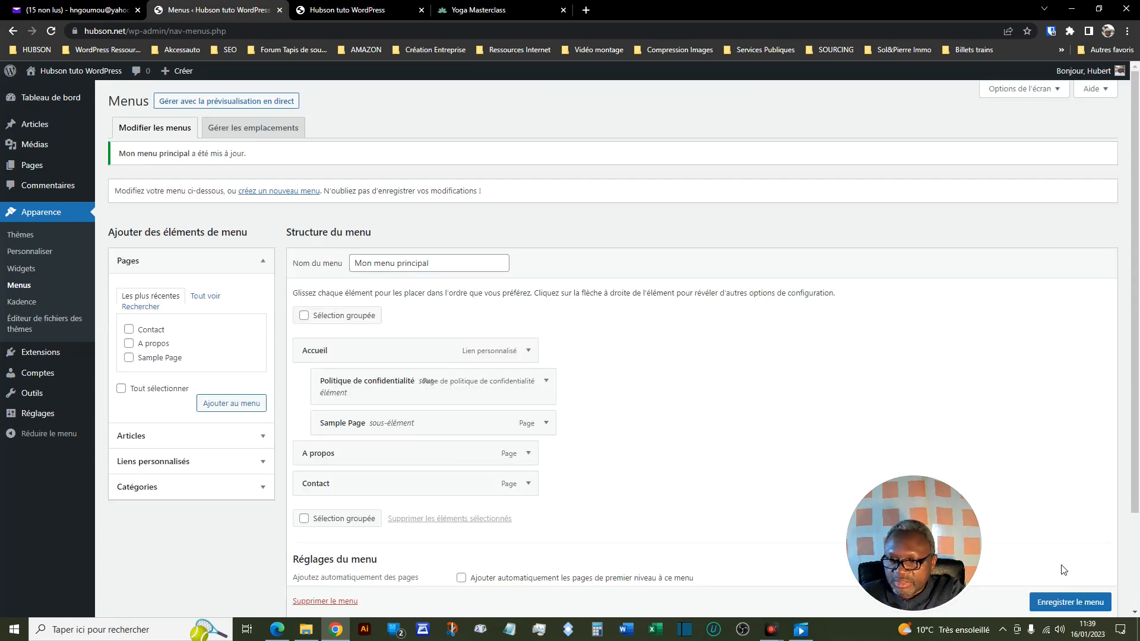
- Reload the site's front page and expand the Accueil header item to check its sub-menu
click(350, 10)
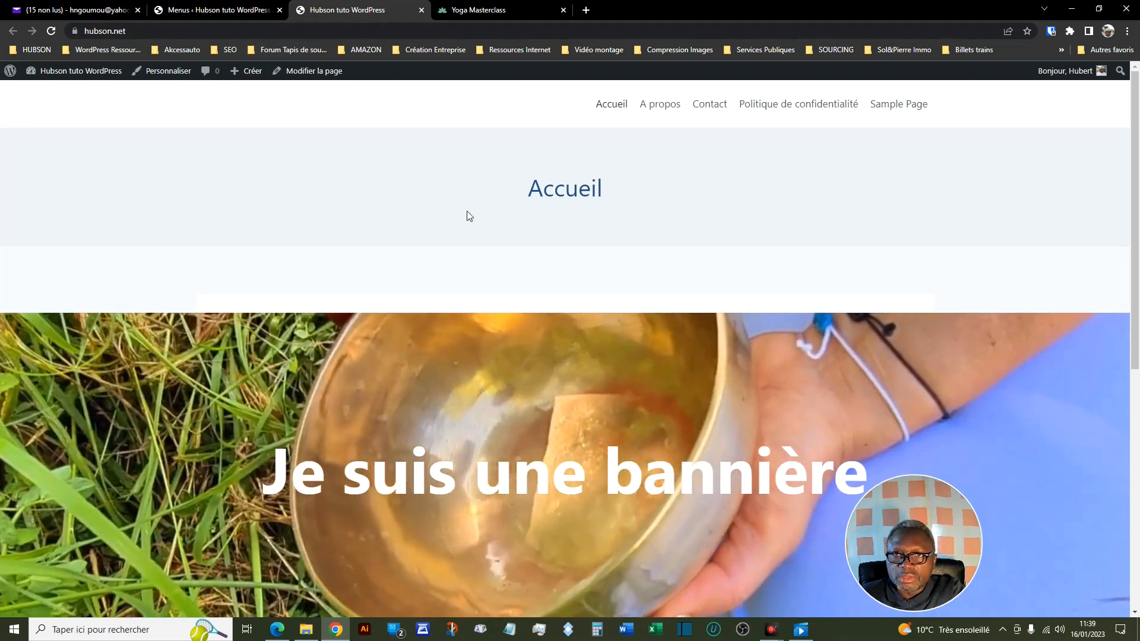
click(51, 33)
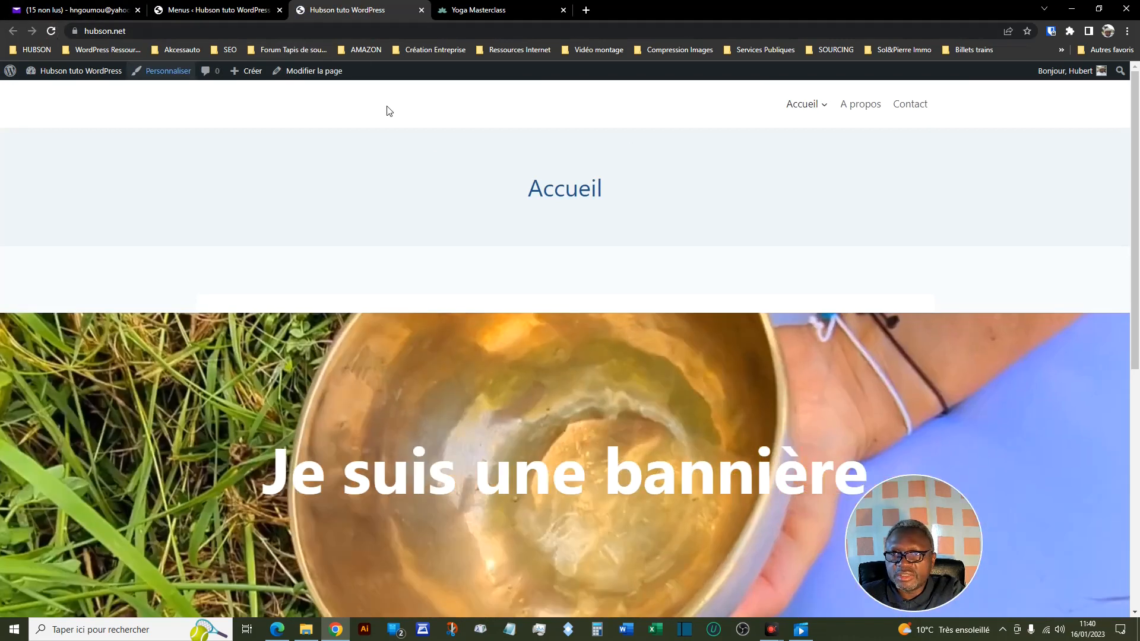
mouse_move(825, 110)
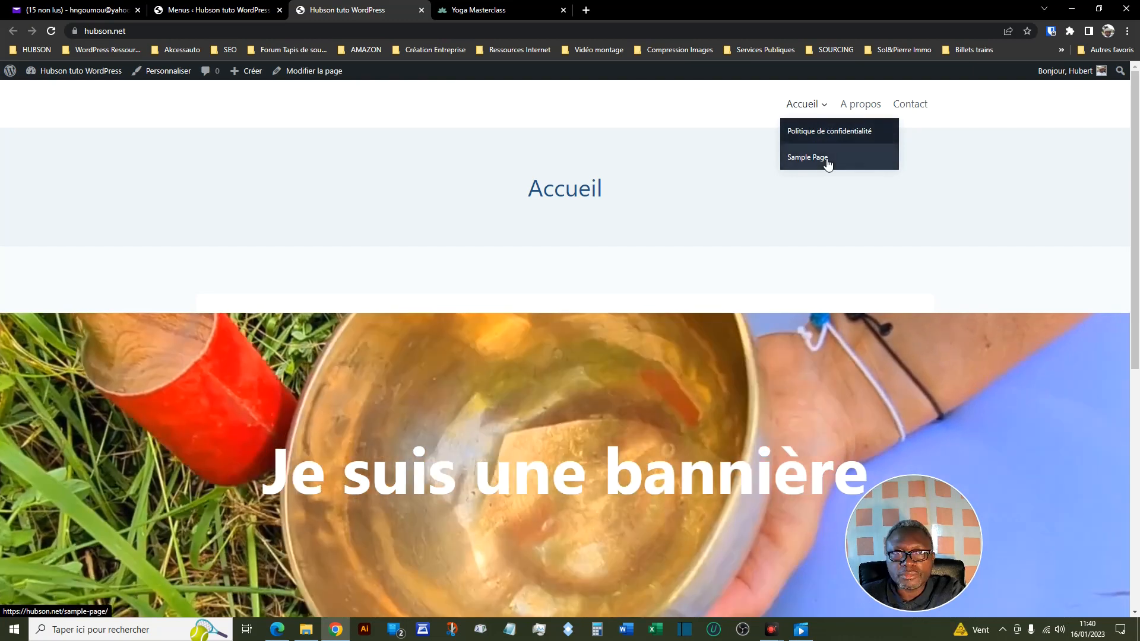
- Nest Sample Page one level deeper, under Politique de confidentialité, in Mon menu principal in the admin and save the menu
click(213, 9)
scroll(648, 403, down, 2)
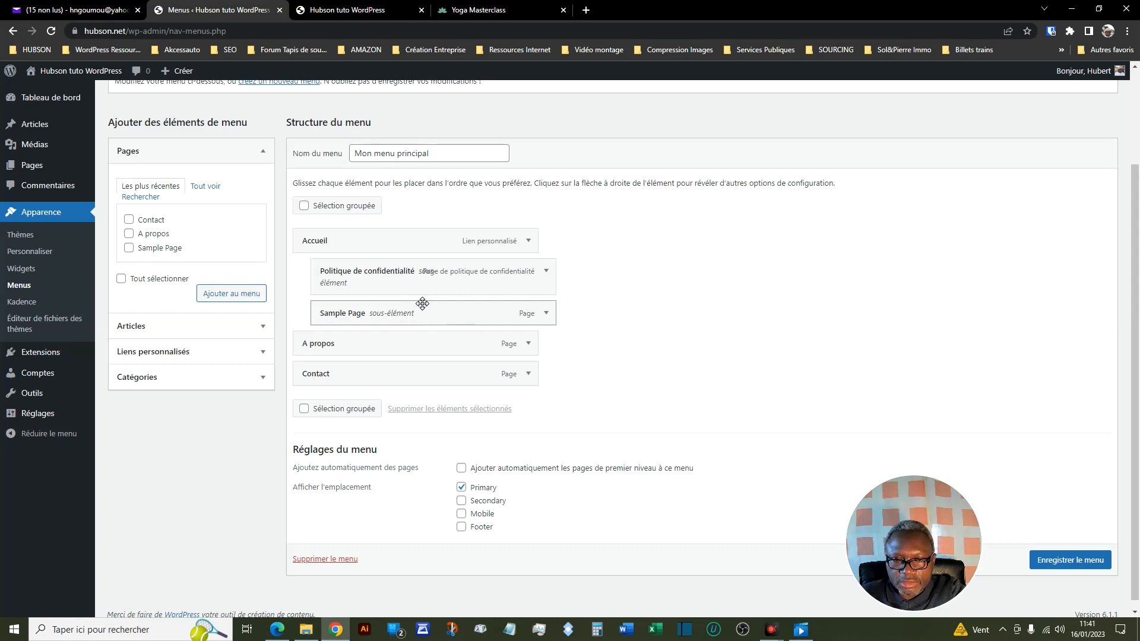
drag(422, 303, 441, 303)
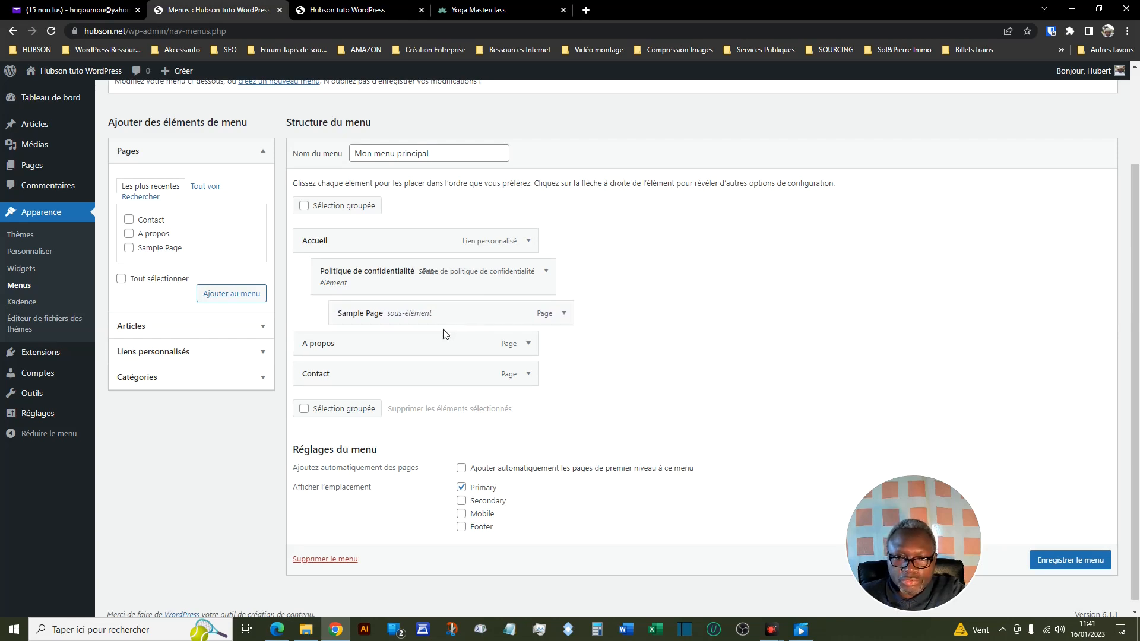
click(1058, 561)
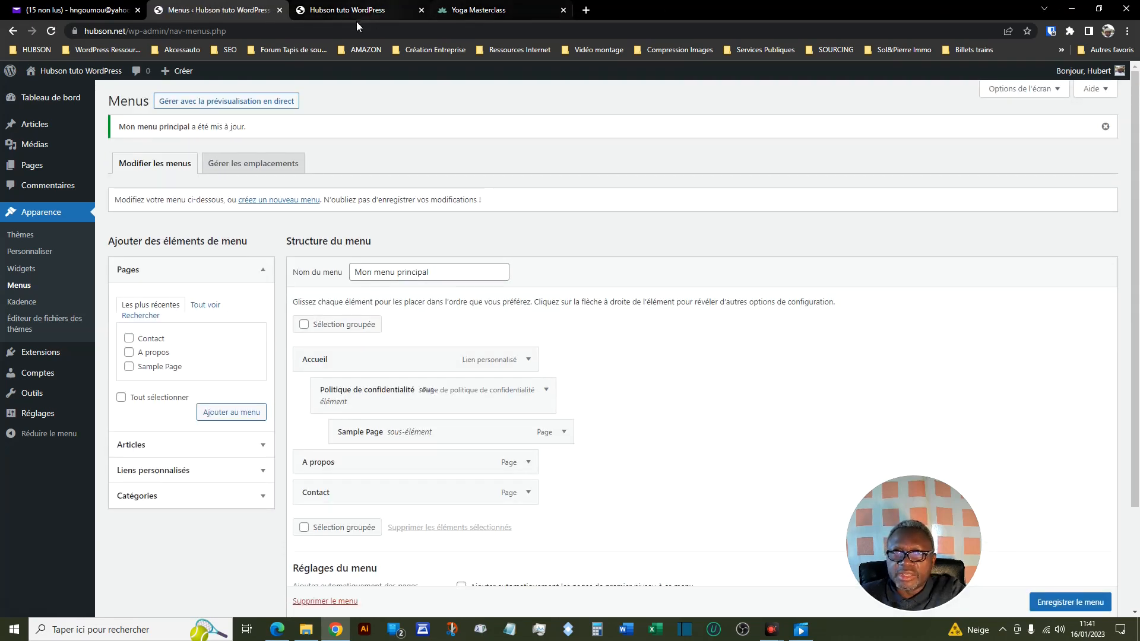
- Reload the site's front page and open the sub-menu of Politique de confidentialité under Accueil to check the second nesting level
click(365, 10)
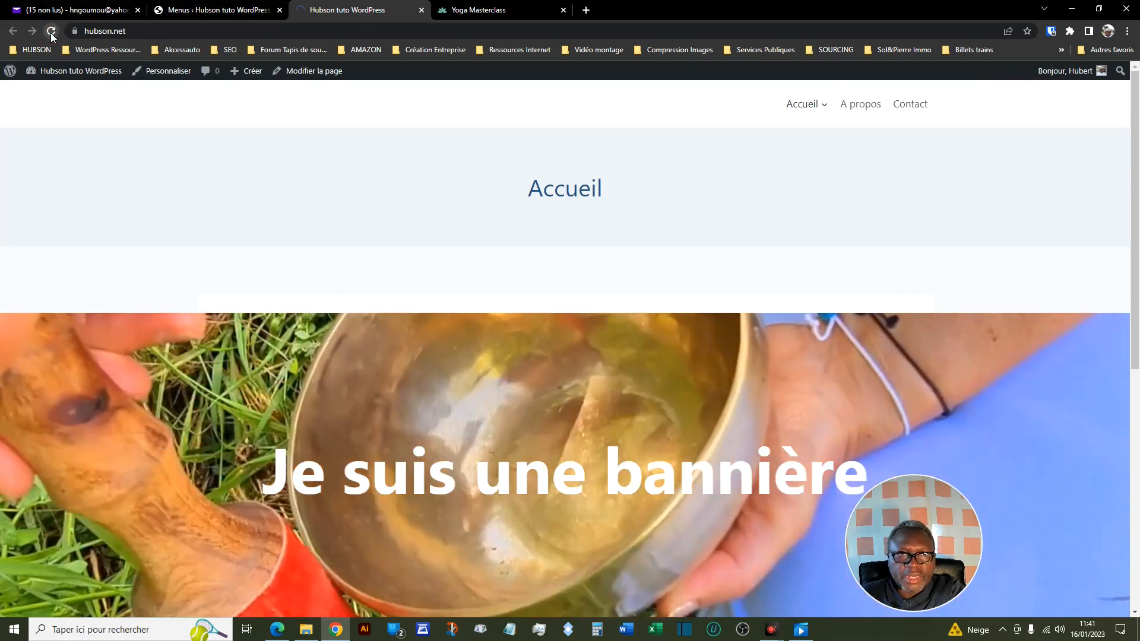
click(51, 32)
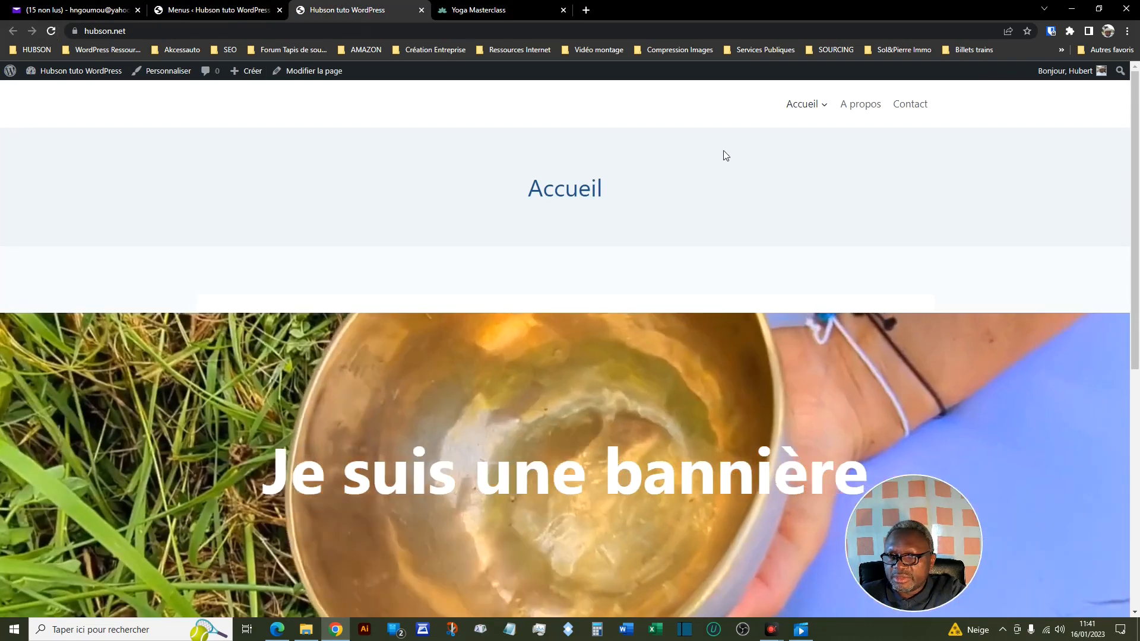
mouse_move(802, 106)
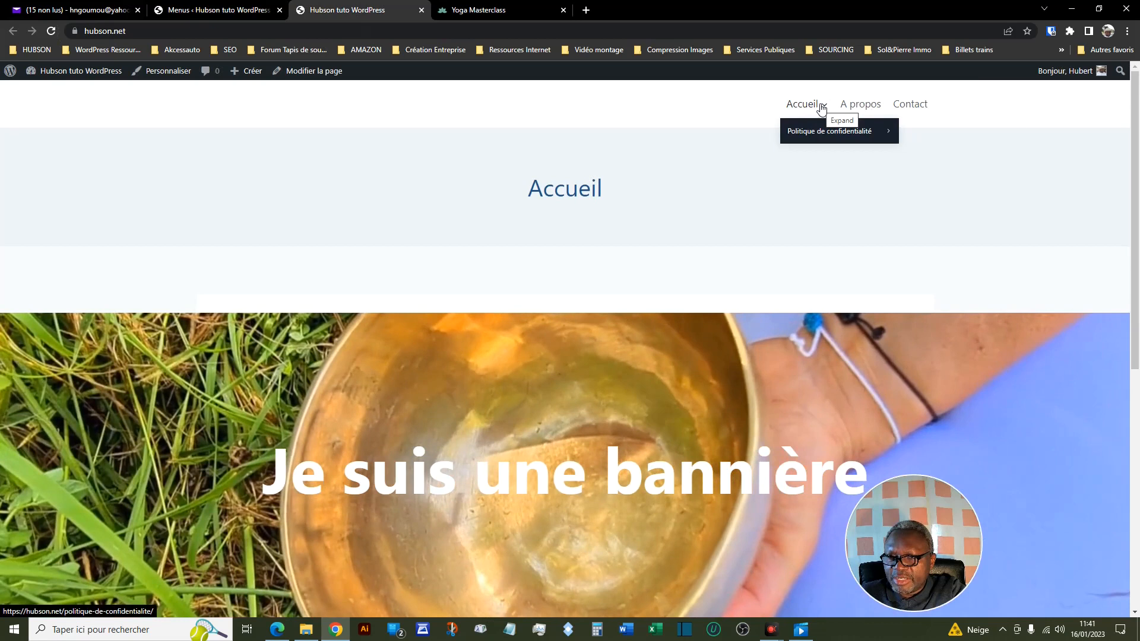
mouse_move(826, 130)
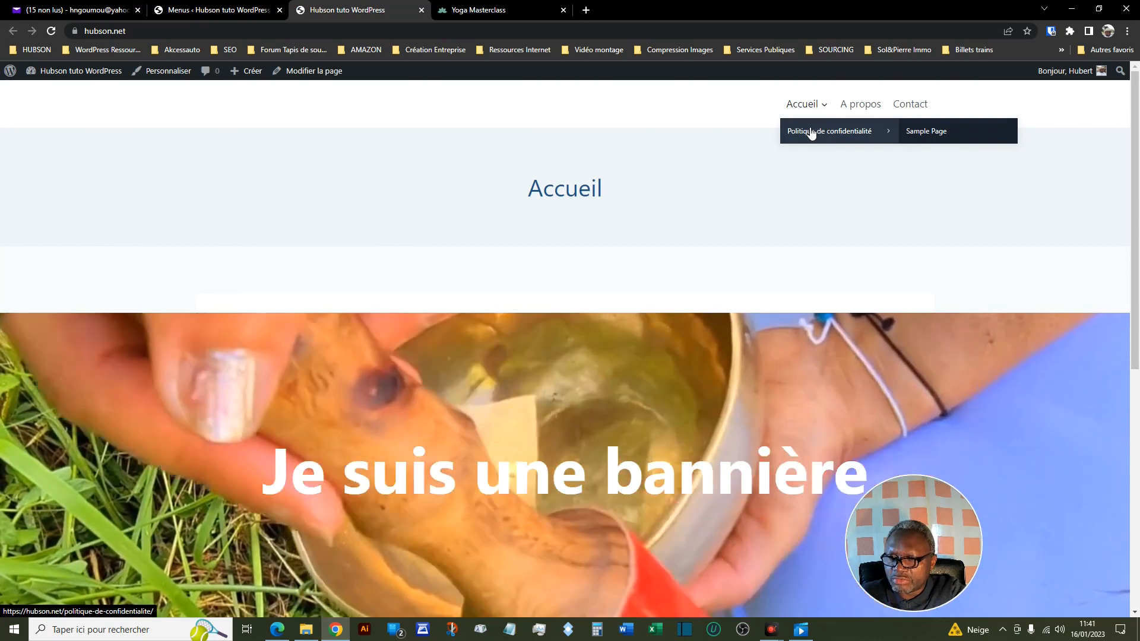
- Move Sample Page back one level in the admin menu structure so it sits directly under Accueil
click(261, 7)
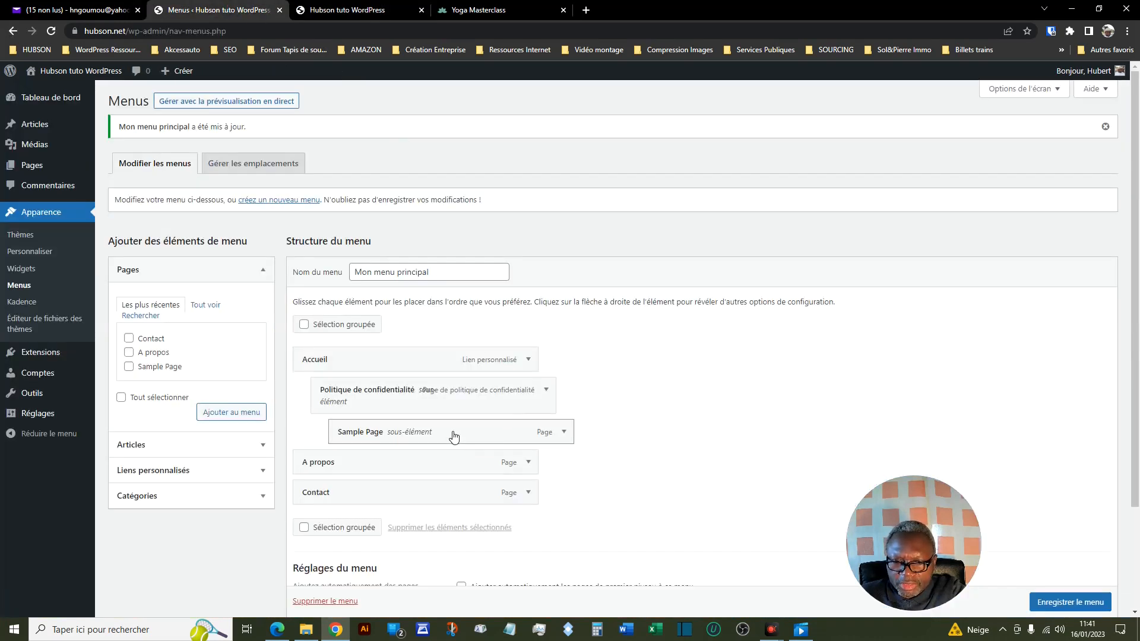
mouse_move(454, 435)
mouse_down()
mouse_move(433, 435)
mouse_move(467, 424)
mouse_up()
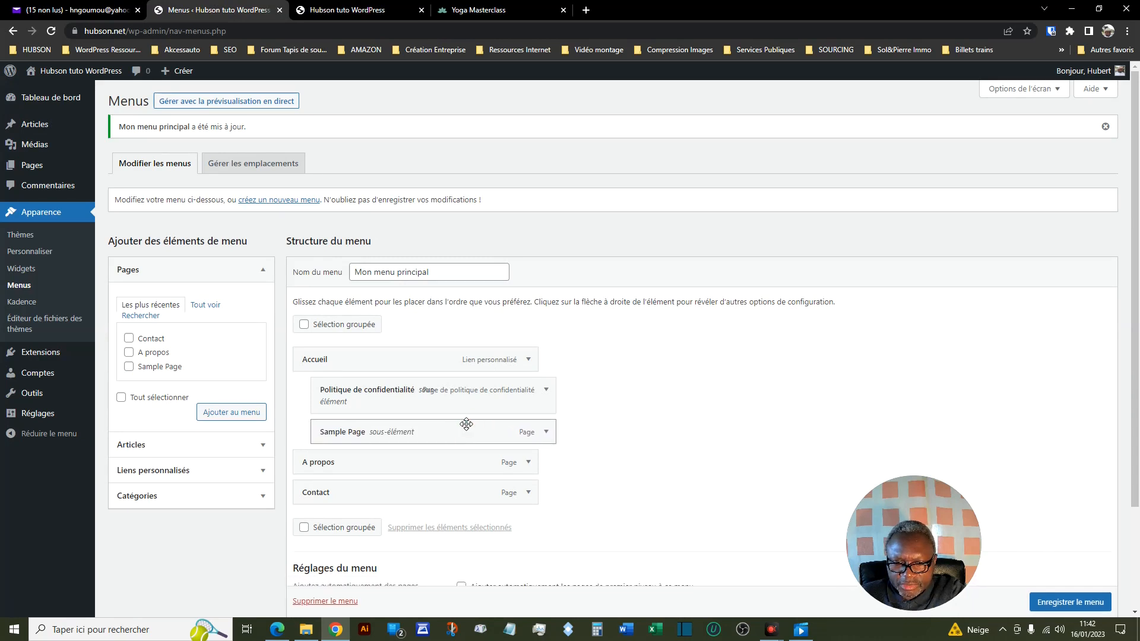
- Change the navigation title of the Politique de confidentialité menu item to Politique and save the menu
scroll(596, 421, down, 1)
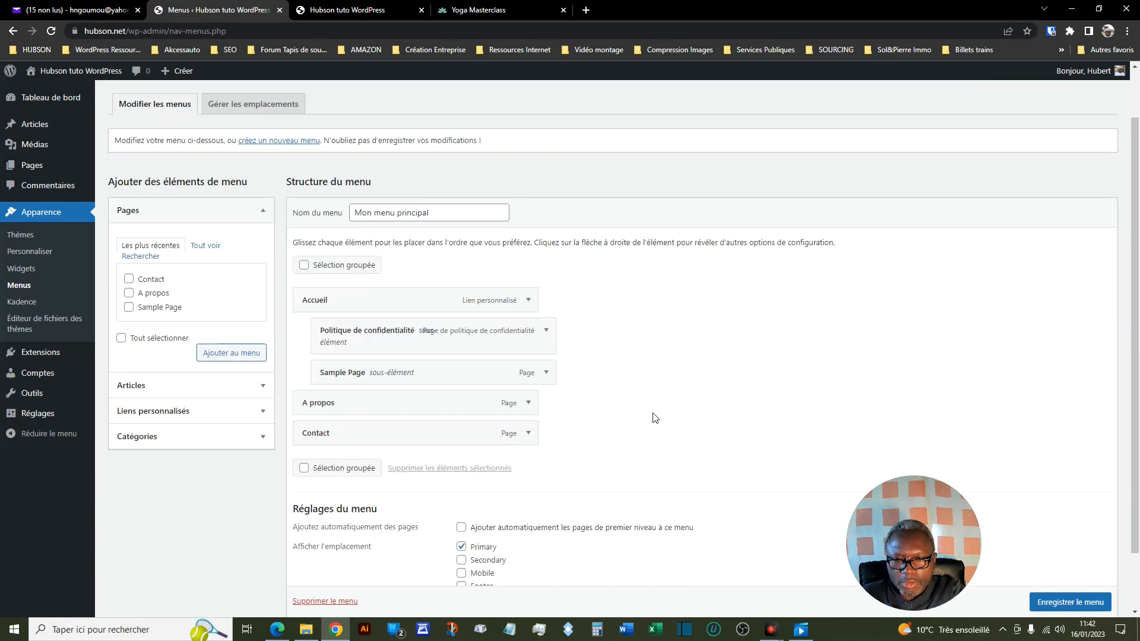
click(547, 333)
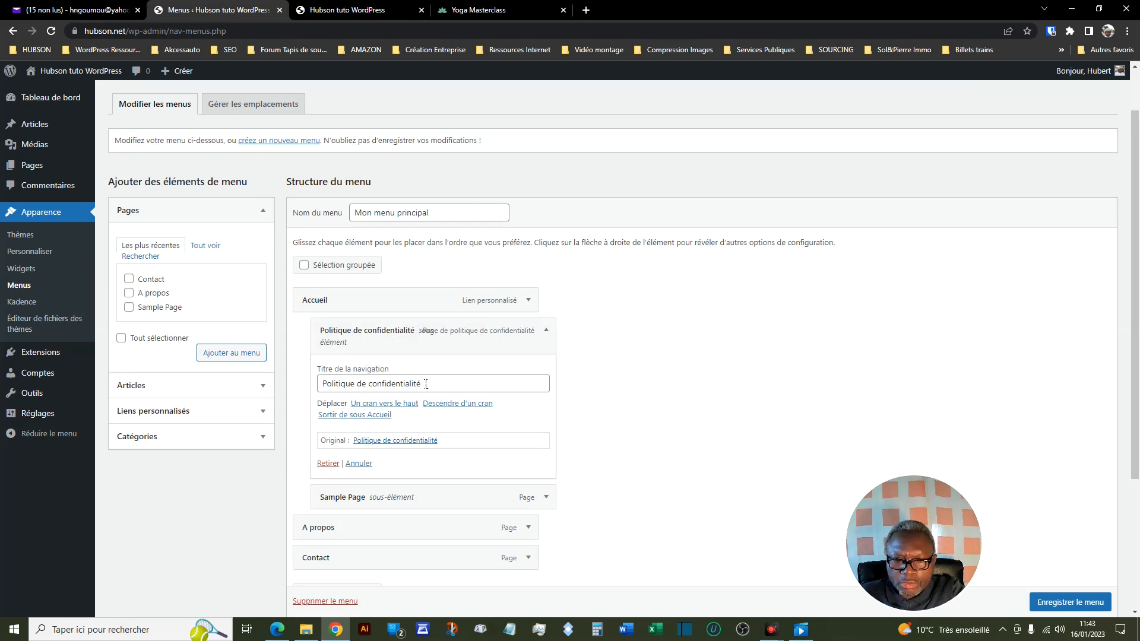
drag(427, 383, 319, 391)
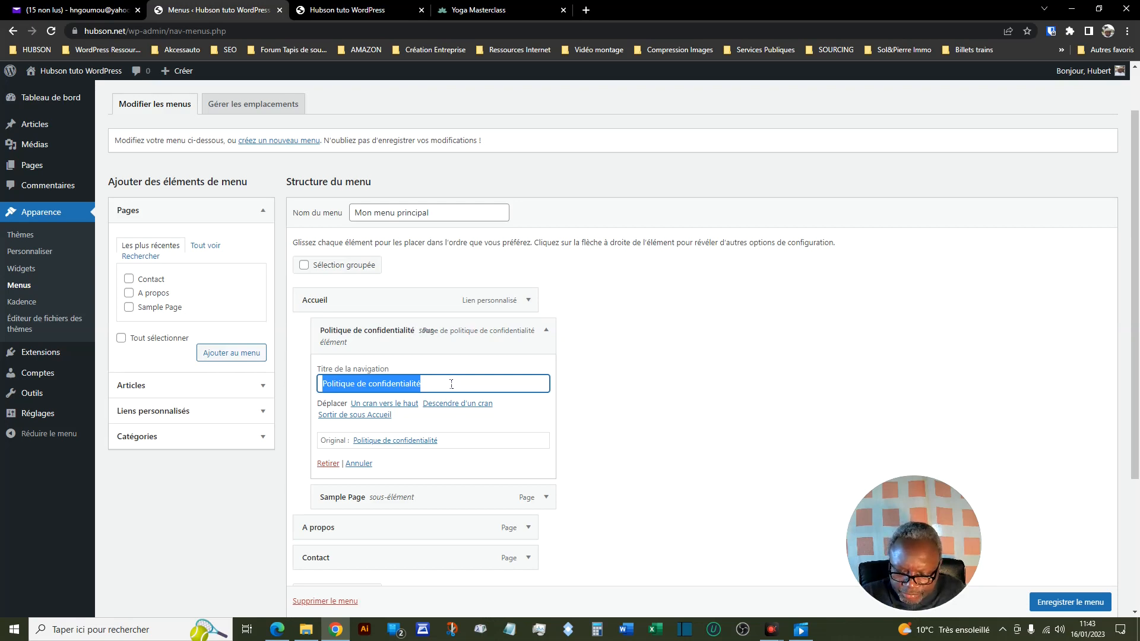
text(Politi)
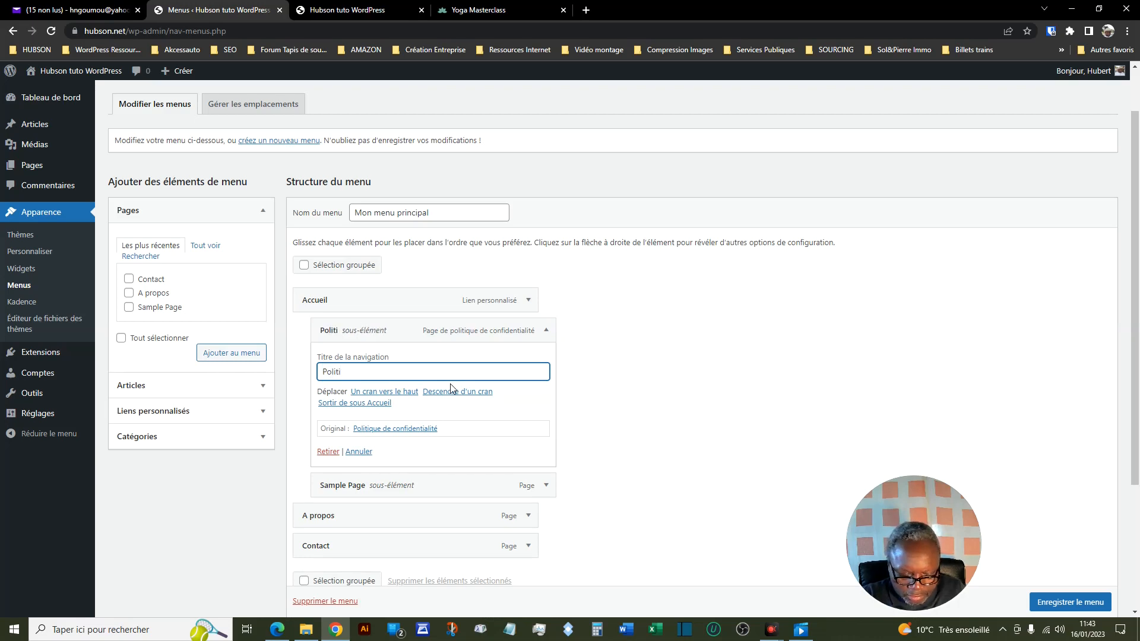
text(que)
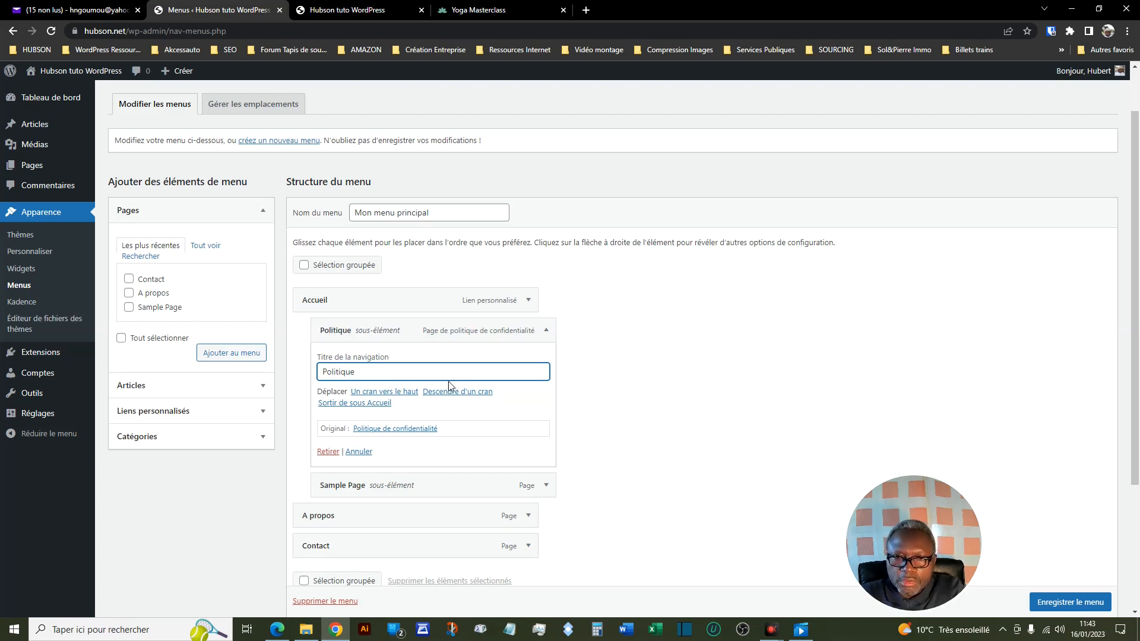
key(Return)
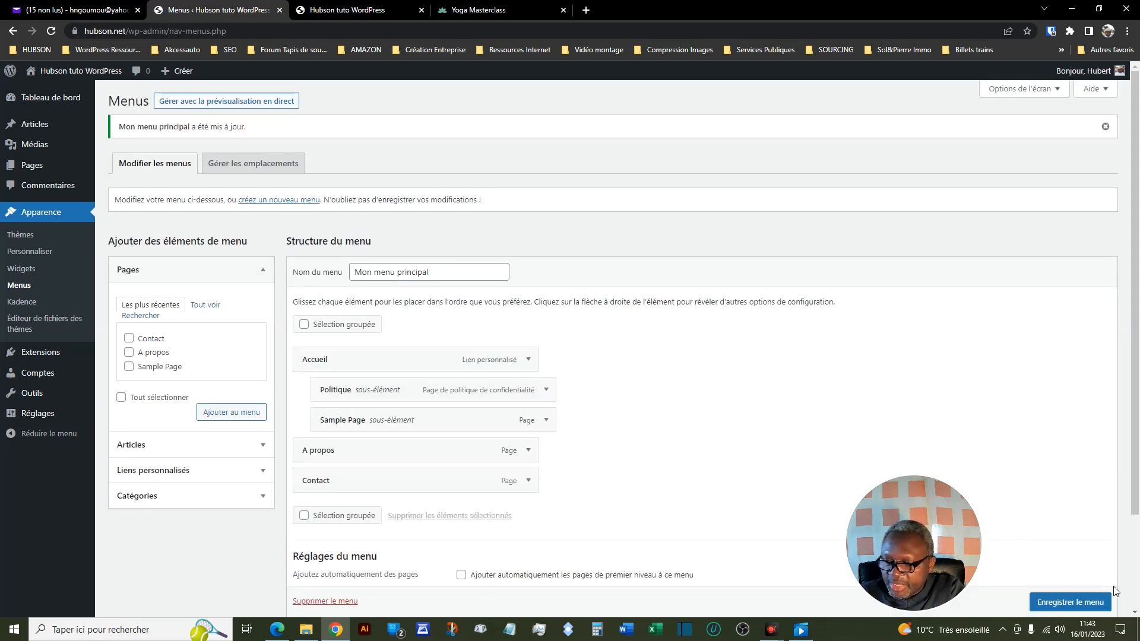
click(1059, 603)
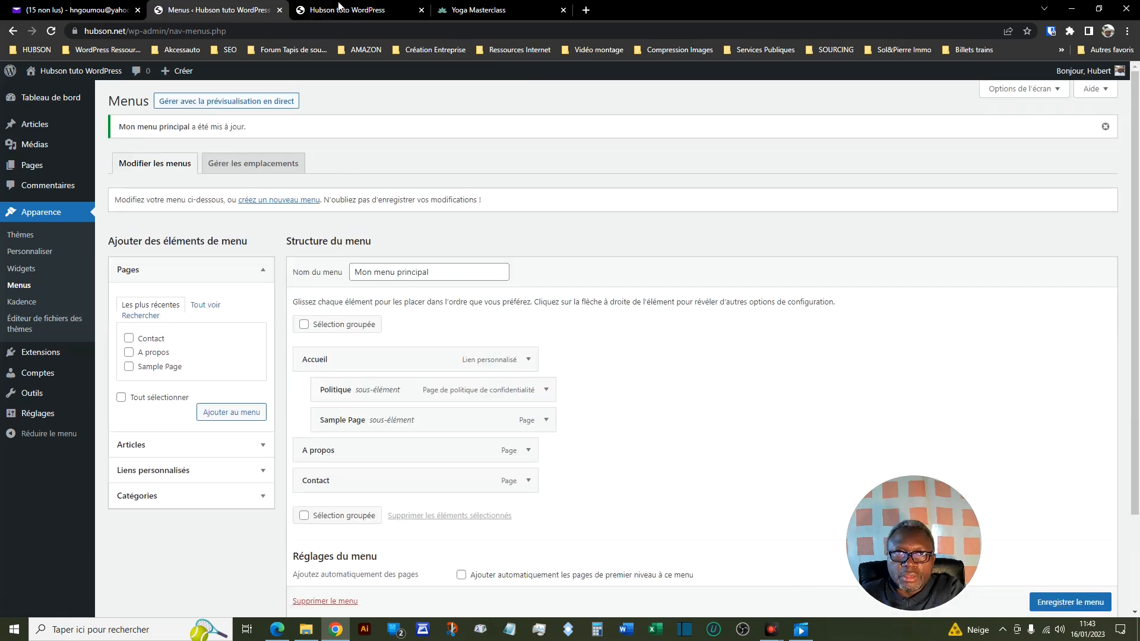
- Reload the site's front page and check the renamed Politique item in the Accueil sub-menu
mouse_move(344, 12)
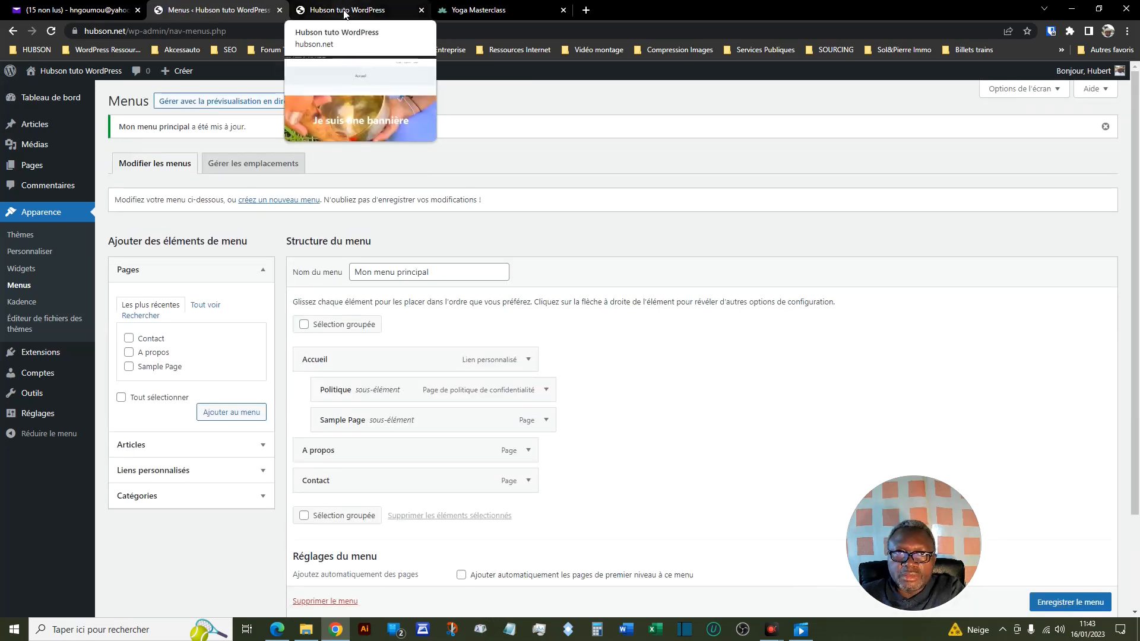
click(344, 12)
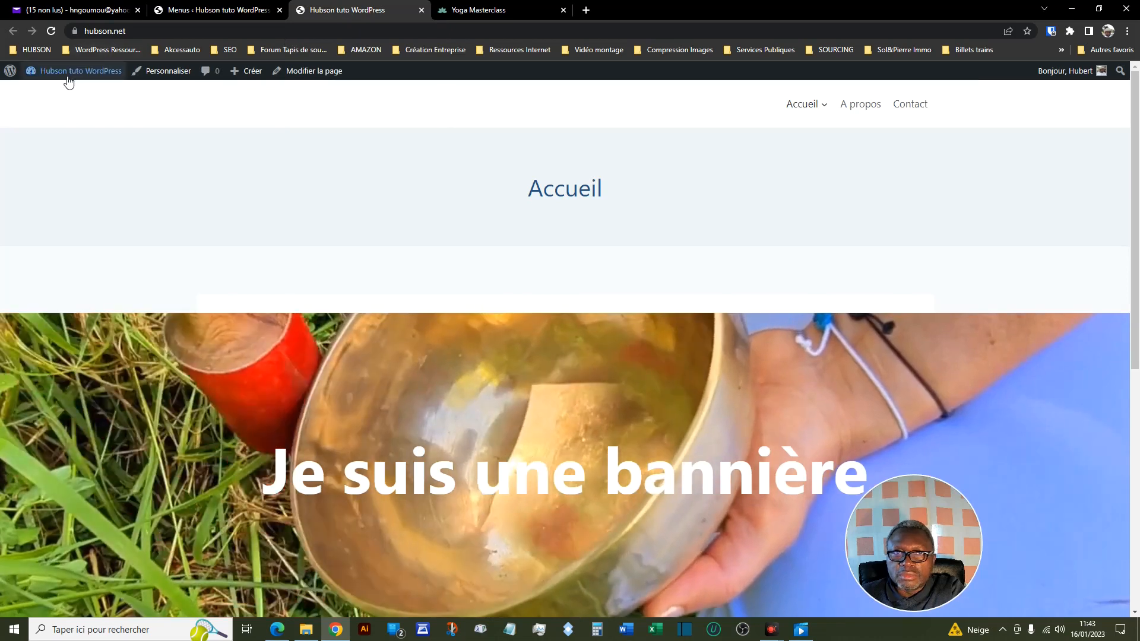
mouse_move(803, 107)
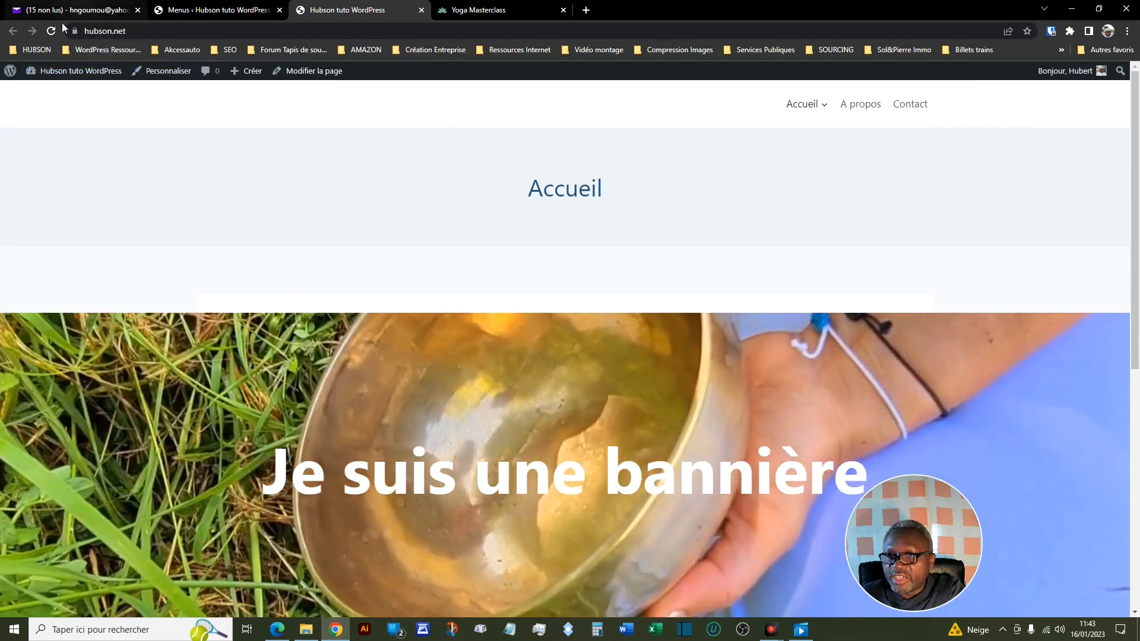
click(52, 31)
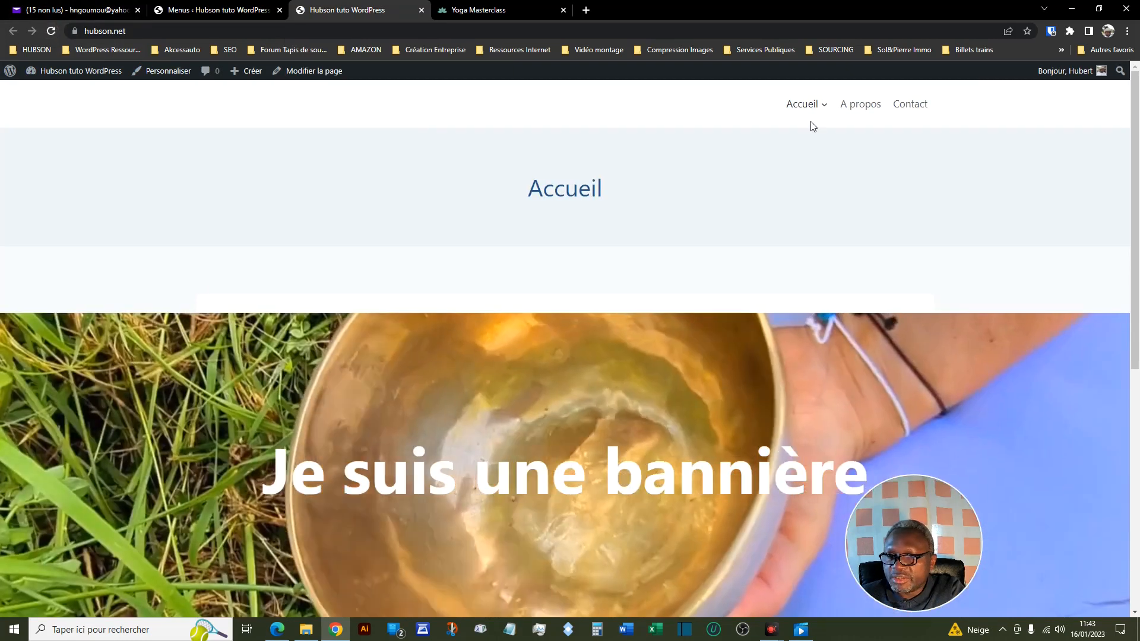
mouse_move(825, 110)
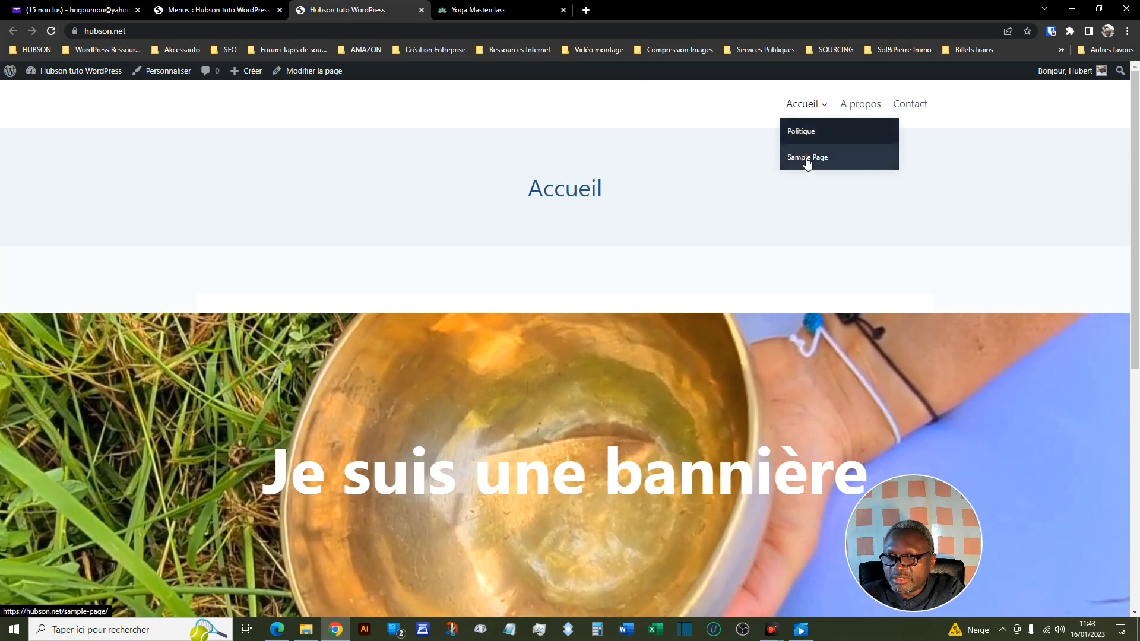
- Return to the admin menu editor, collapse the Pages section and expand Articles to view the posts that can be added
click(221, 7)
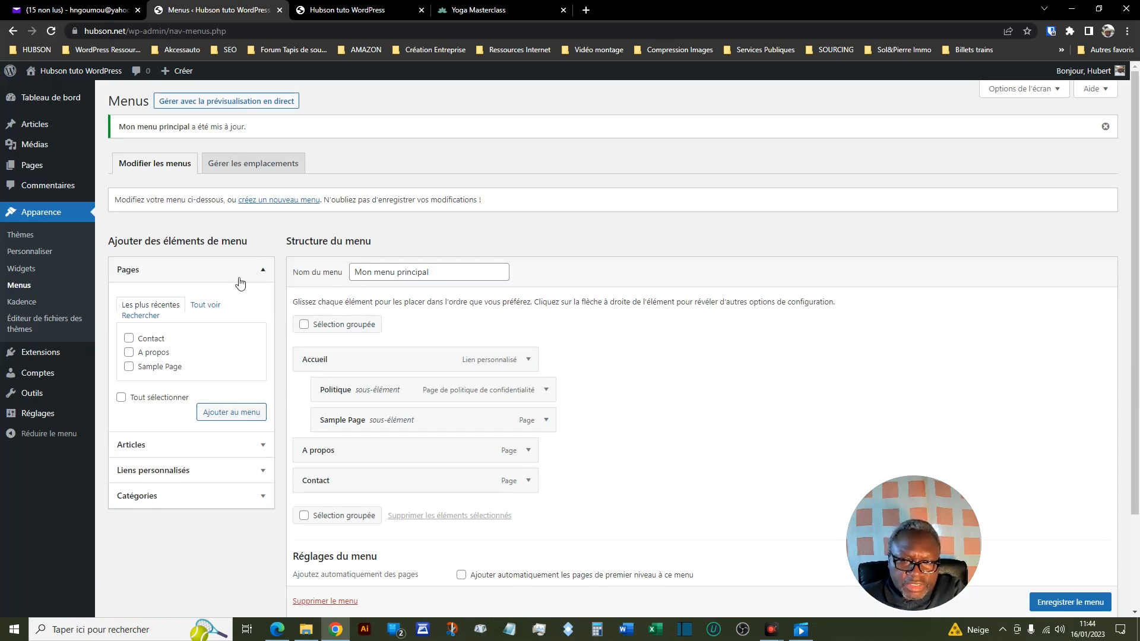
click(263, 272)
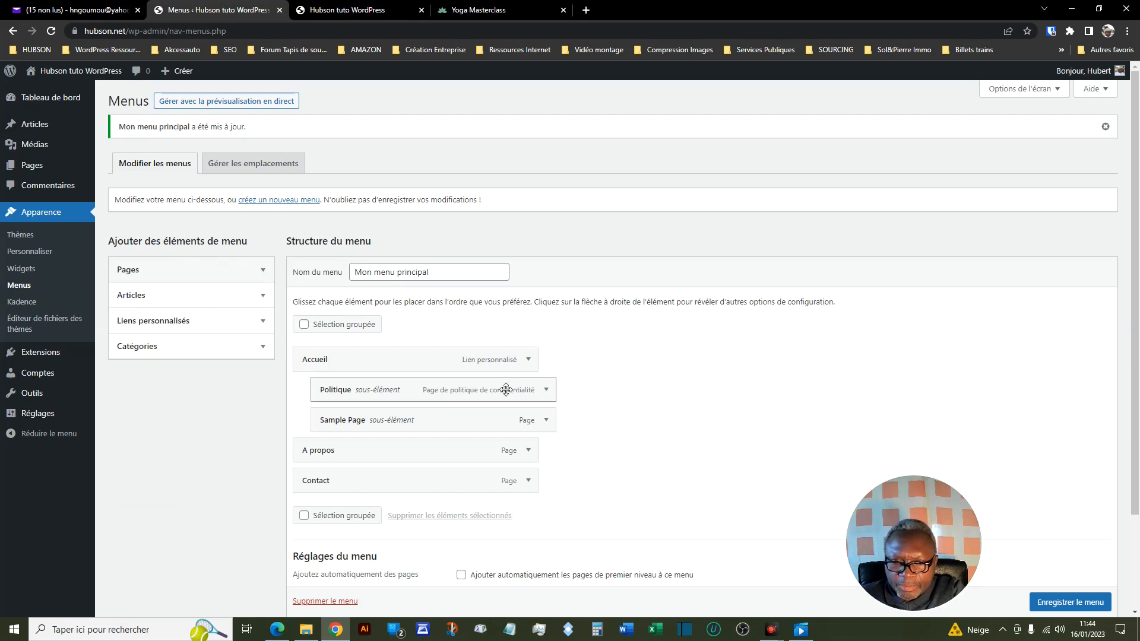
scroll(202, 220, down, 1)
click(263, 239)
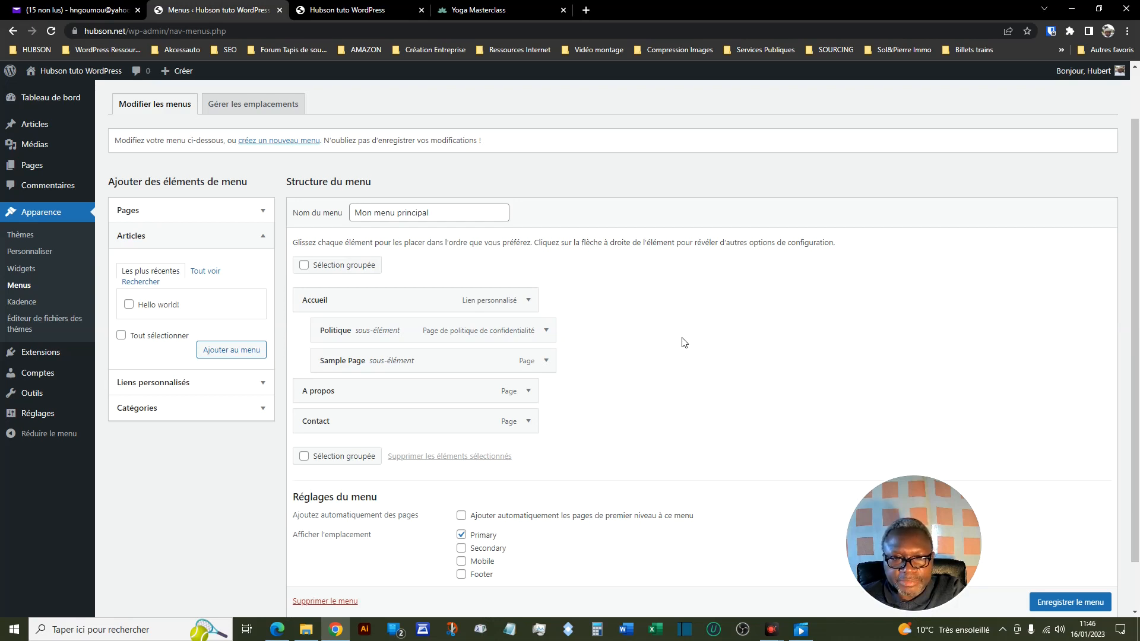
- Create a new page titled Blog, publish it, and exit the editor to the list of pages
mouse_move(34, 170)
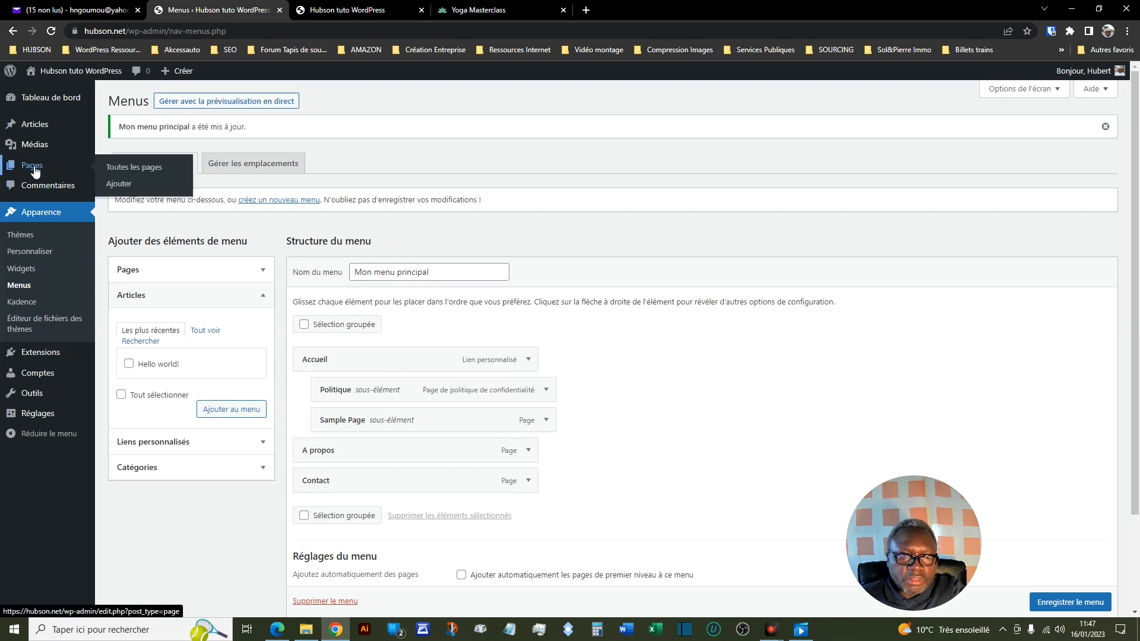
click(113, 185)
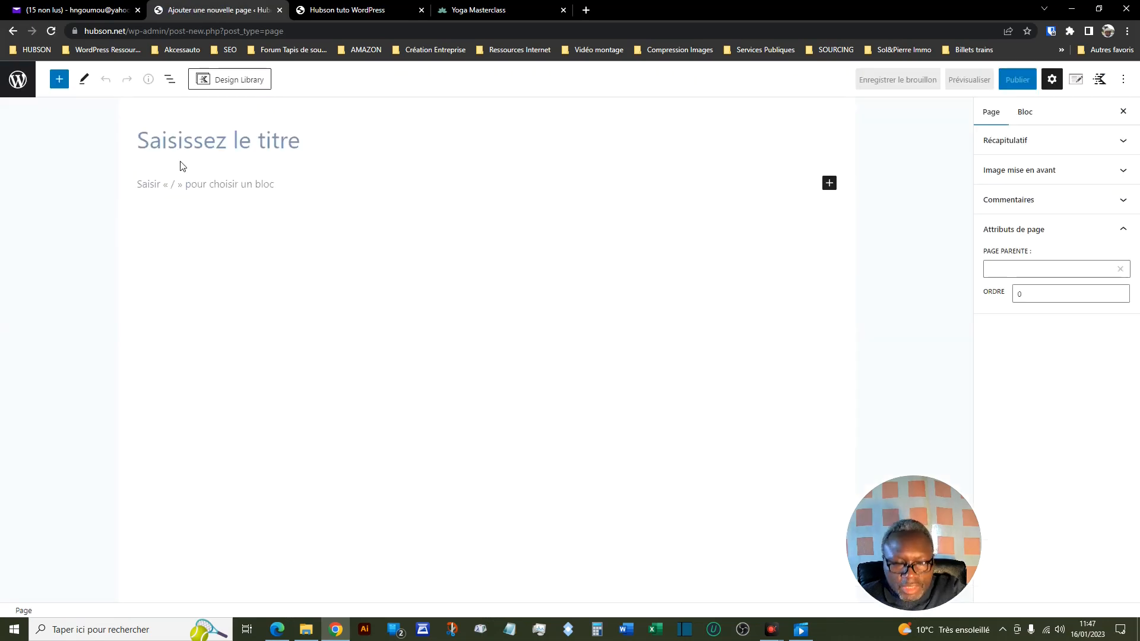
text(B)
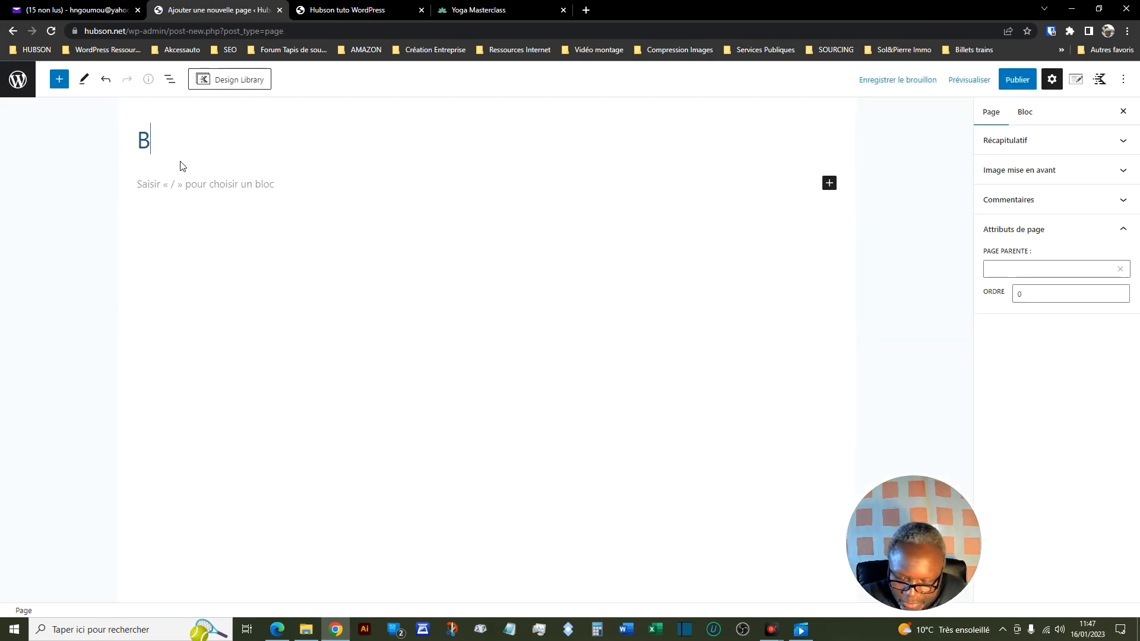
text(log)
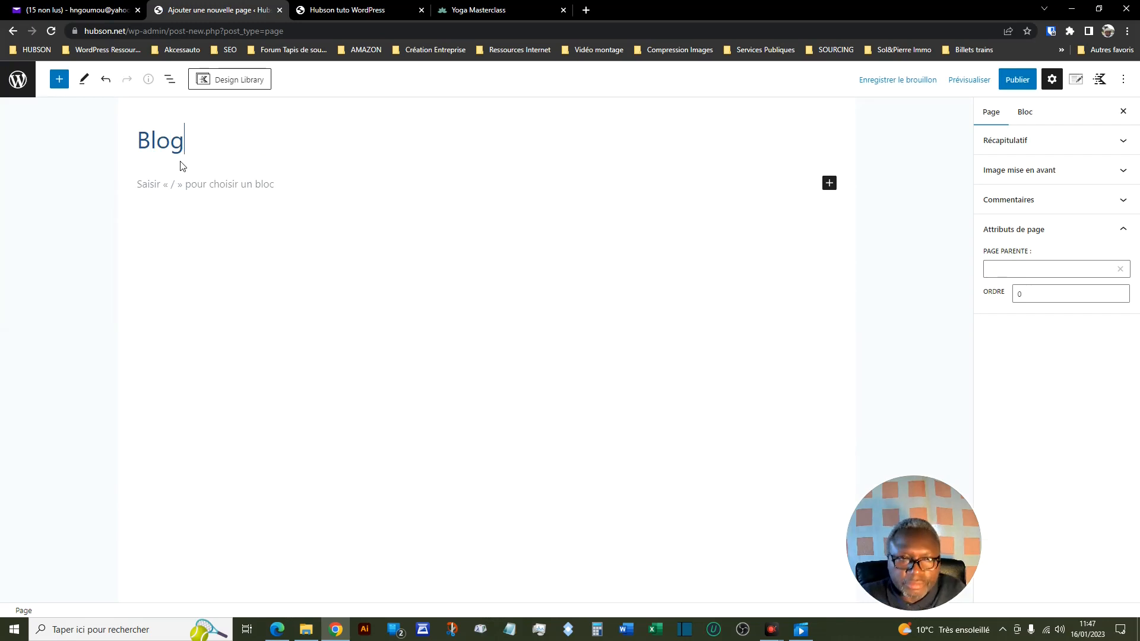
click(1018, 80)
click(1019, 81)
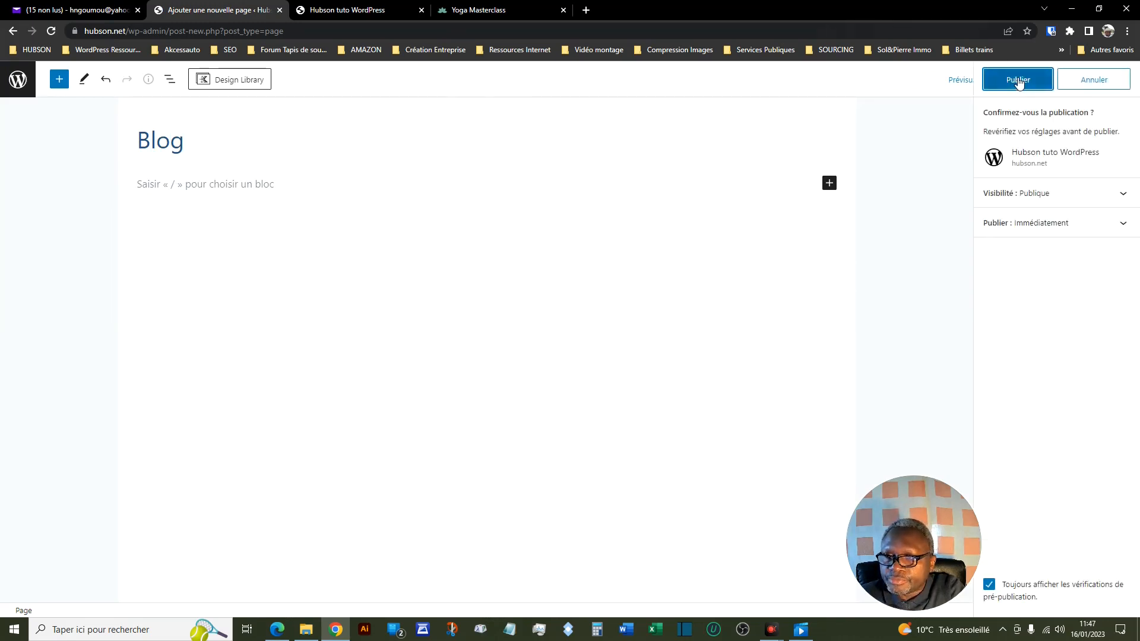
click(18, 81)
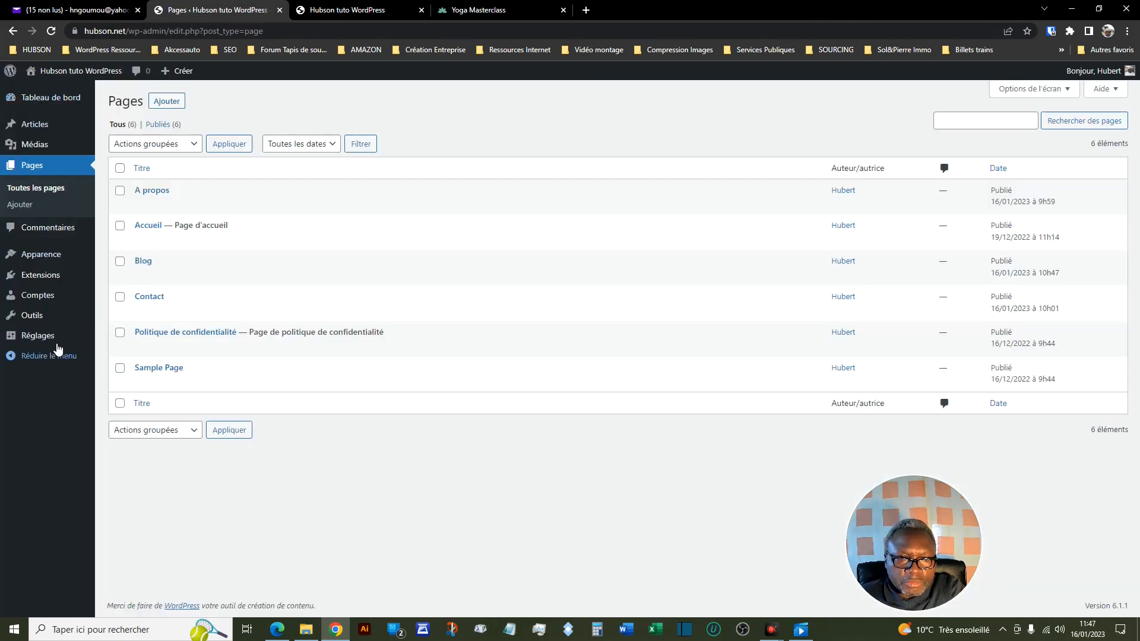
- Set Blog as the posts page (Page des articles) in the reading settings and save the changes
mouse_move(50, 344)
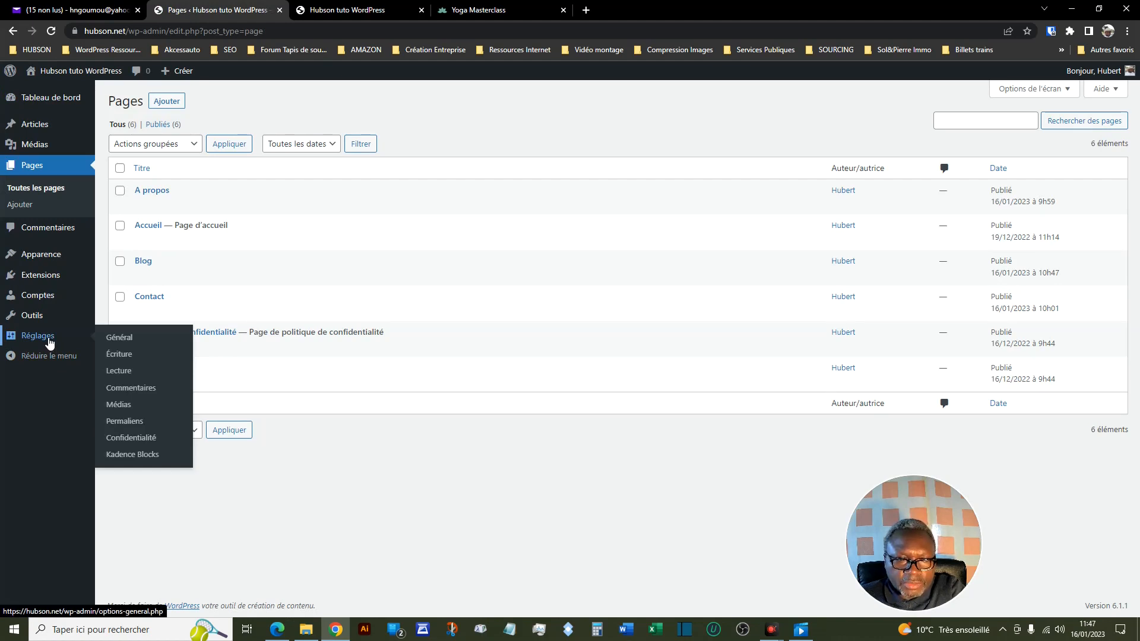
click(138, 376)
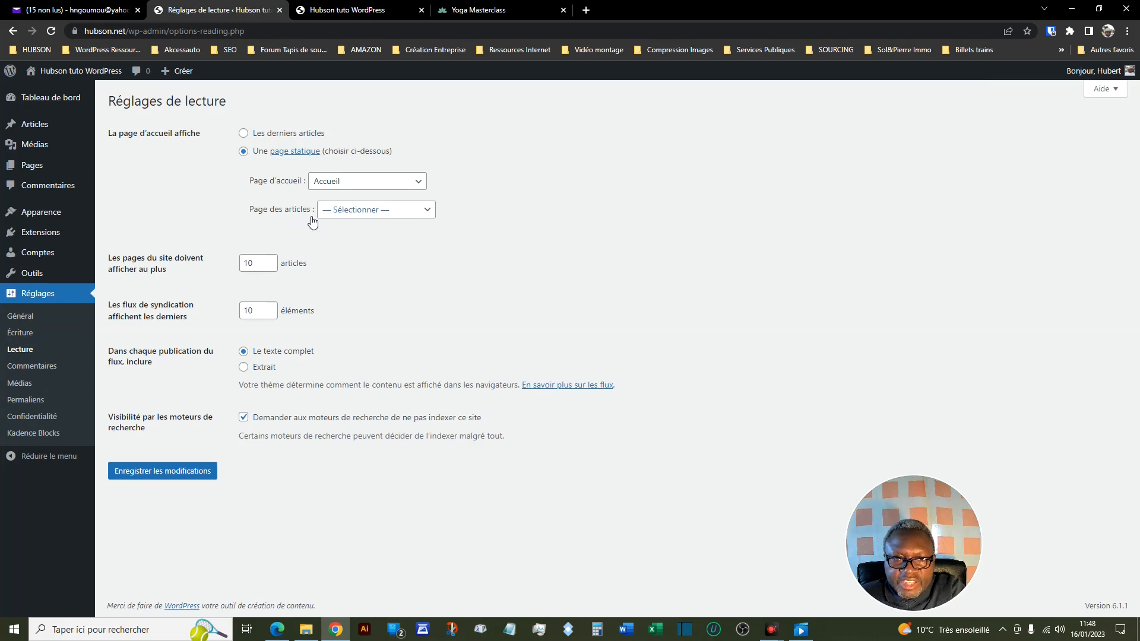
click(428, 215)
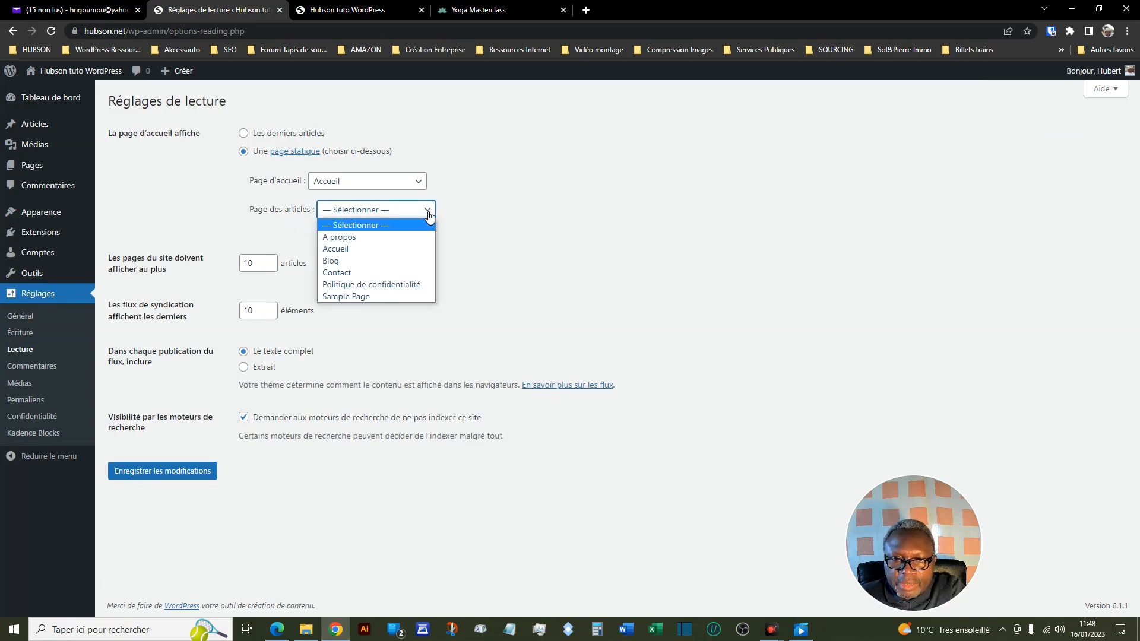
click(361, 262)
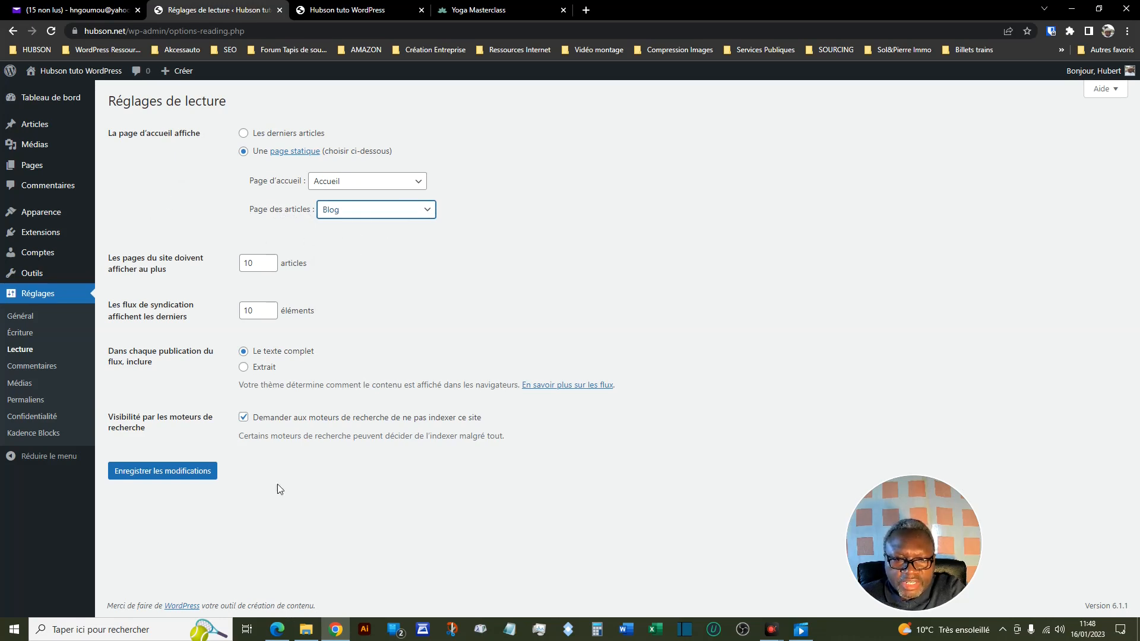
click(149, 476)
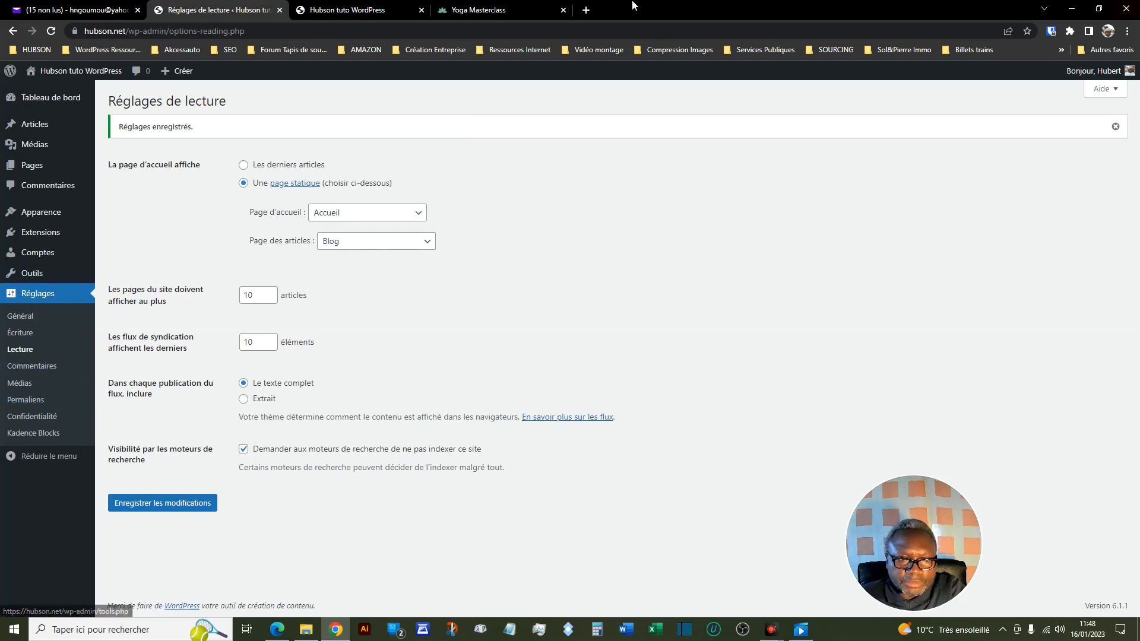
- Add the Blog page to Mon menu principal, place it between A propos and Contact, and save the menu
mouse_move(47, 254)
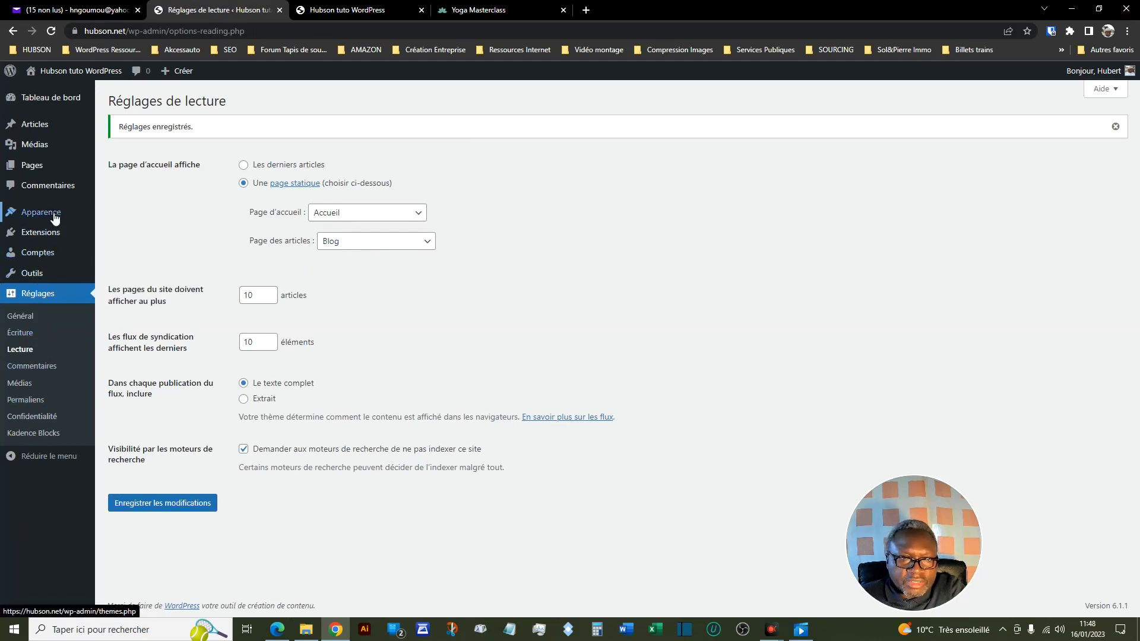
mouse_move(53, 215)
click(128, 270)
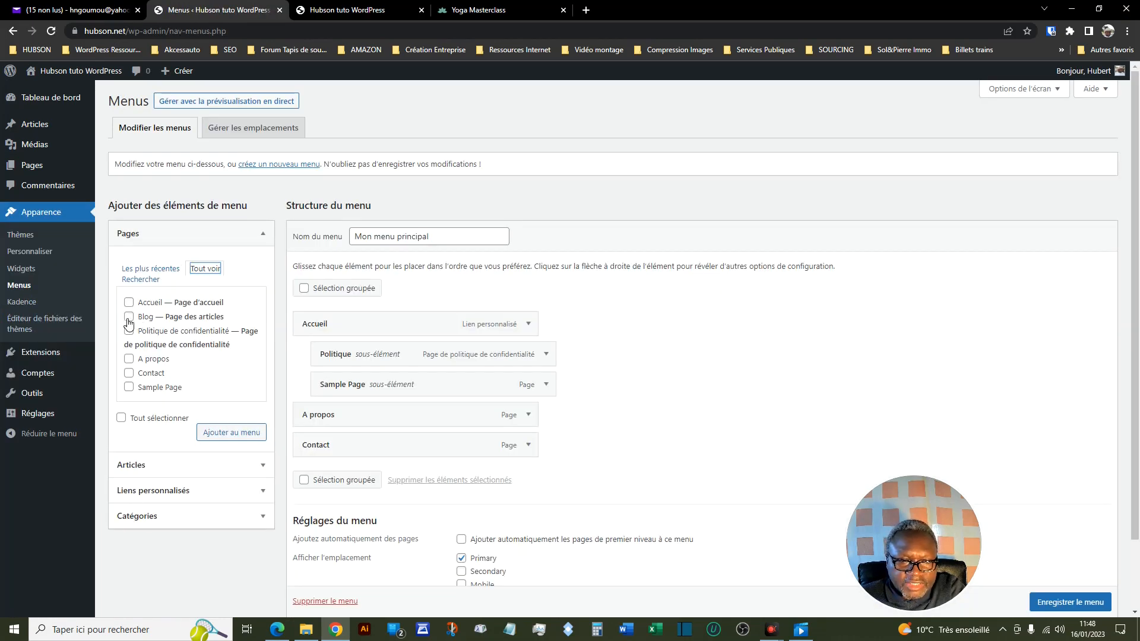
click(129, 316)
click(227, 433)
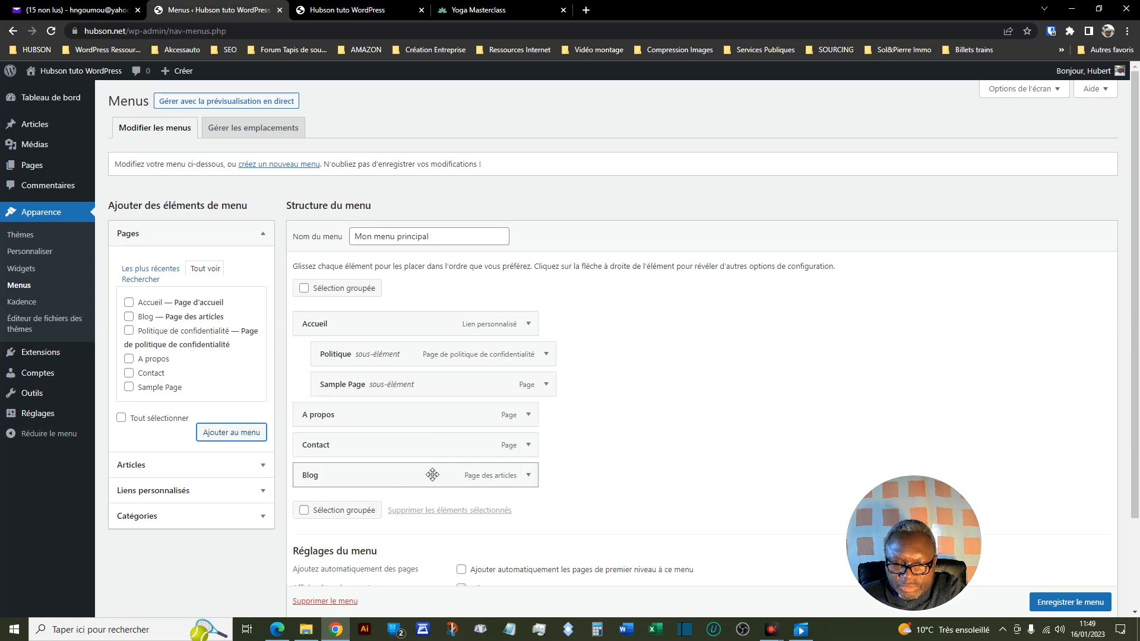
drag(433, 475, 433, 440)
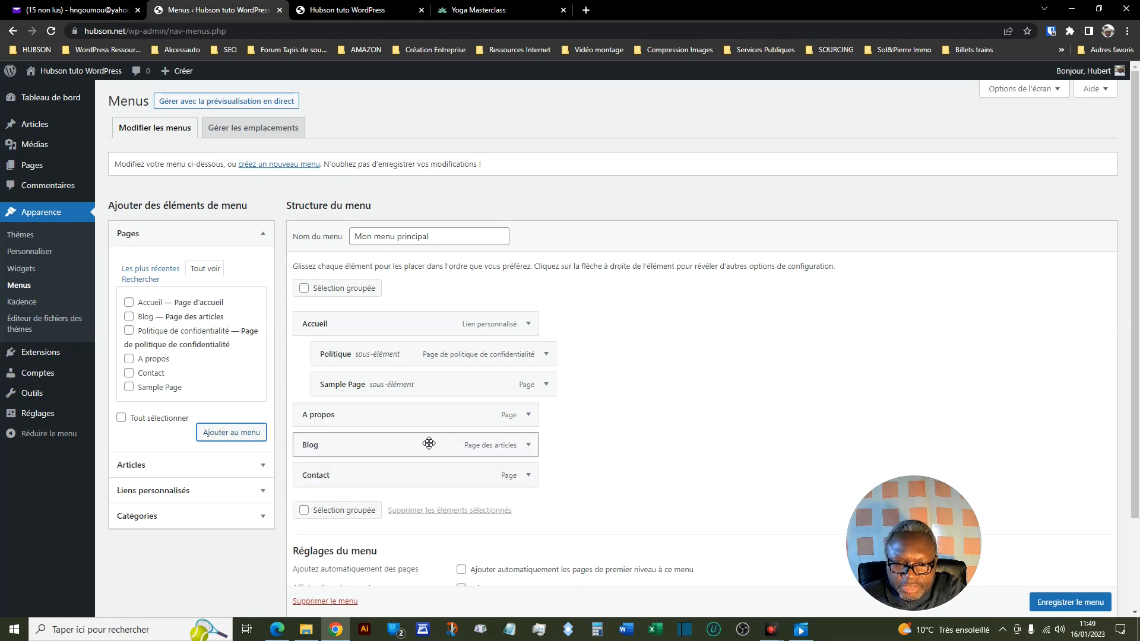
click(1060, 603)
scroll(1060, 608, down, 1)
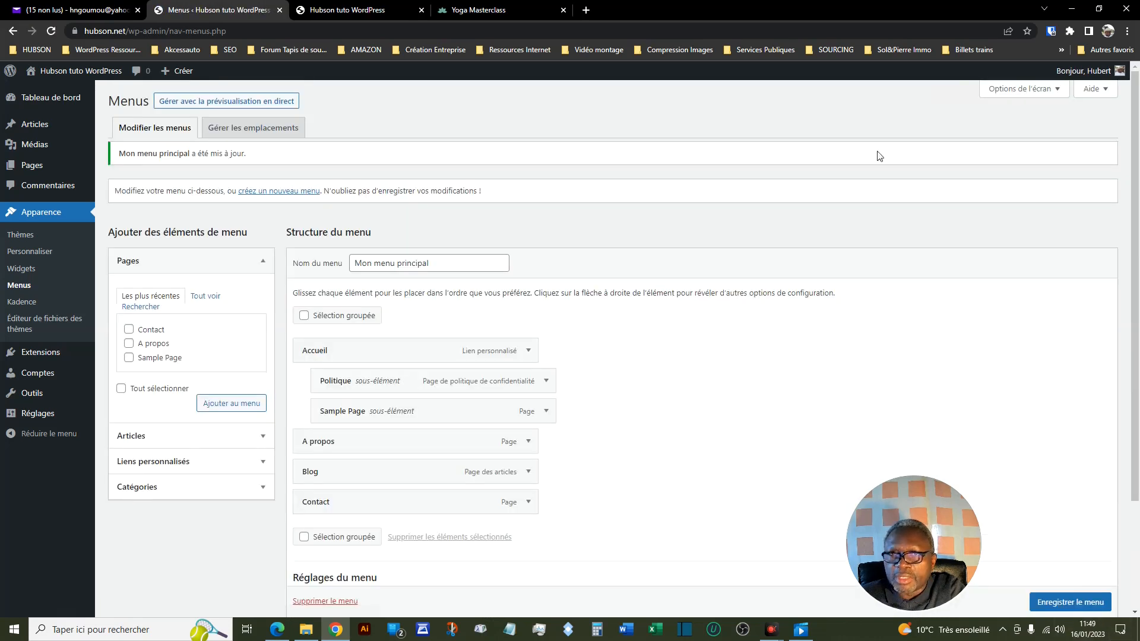
- Reload the site's front page, open the new Blog menu item to check it, and return to Accueil
click(362, 10)
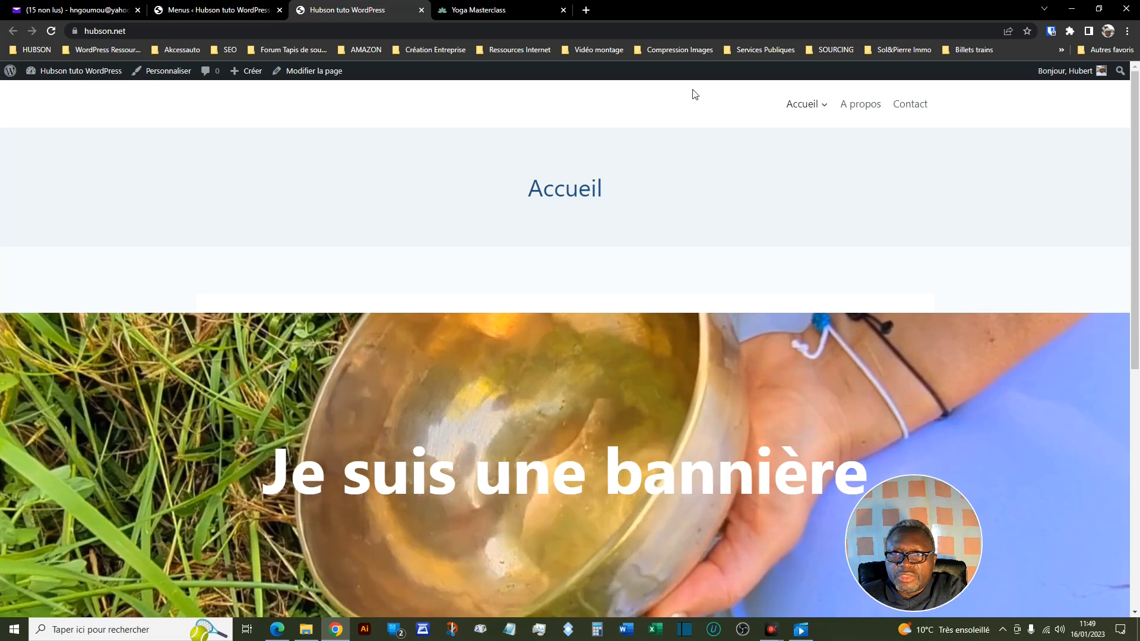
click(51, 33)
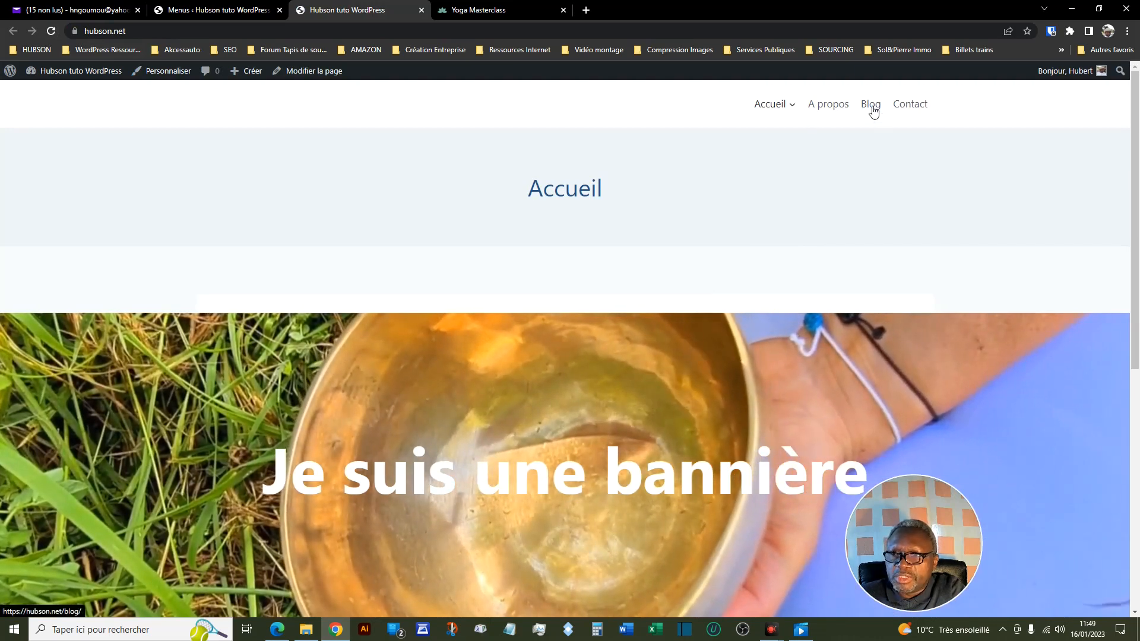
click(873, 109)
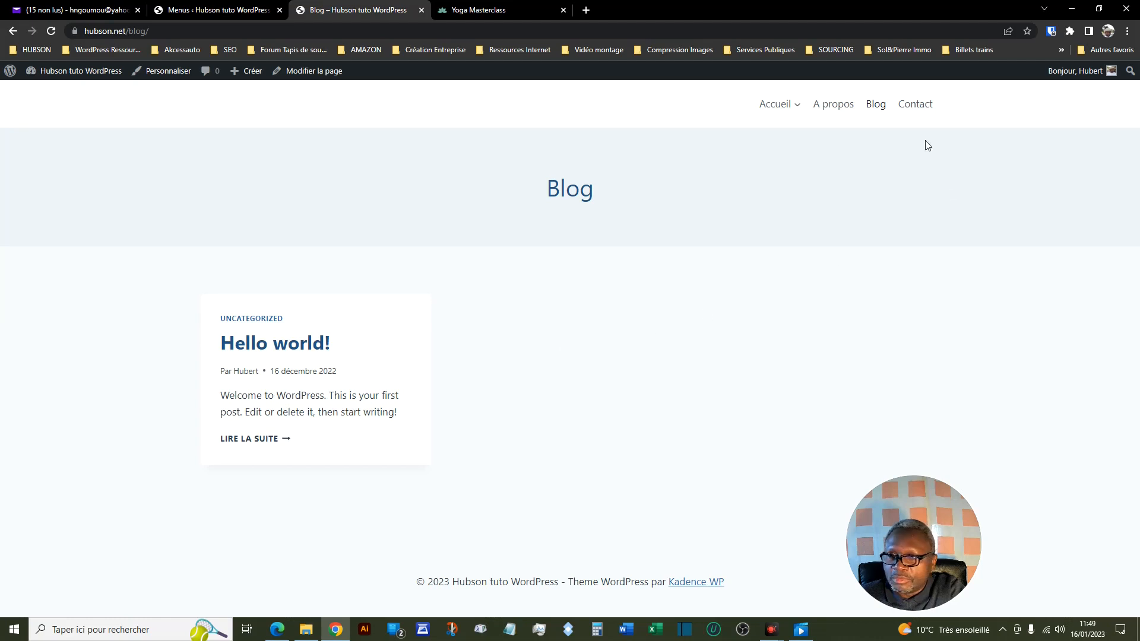
click(776, 108)
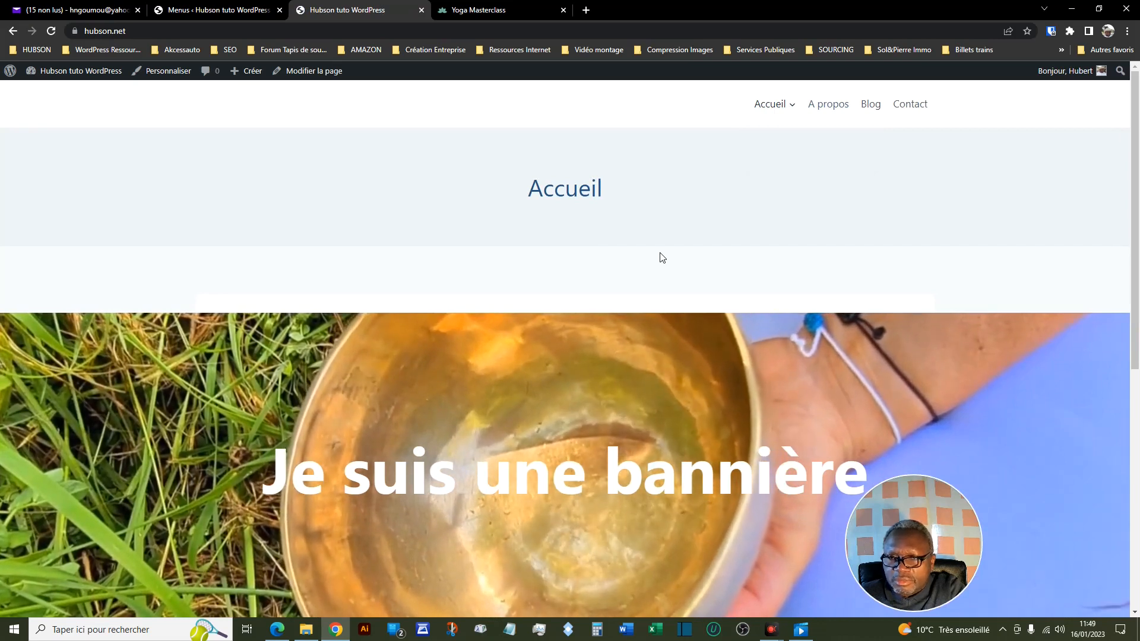
- Back in the menu editor, view the available Articles and hide the Articles section through the screen options
click(232, 10)
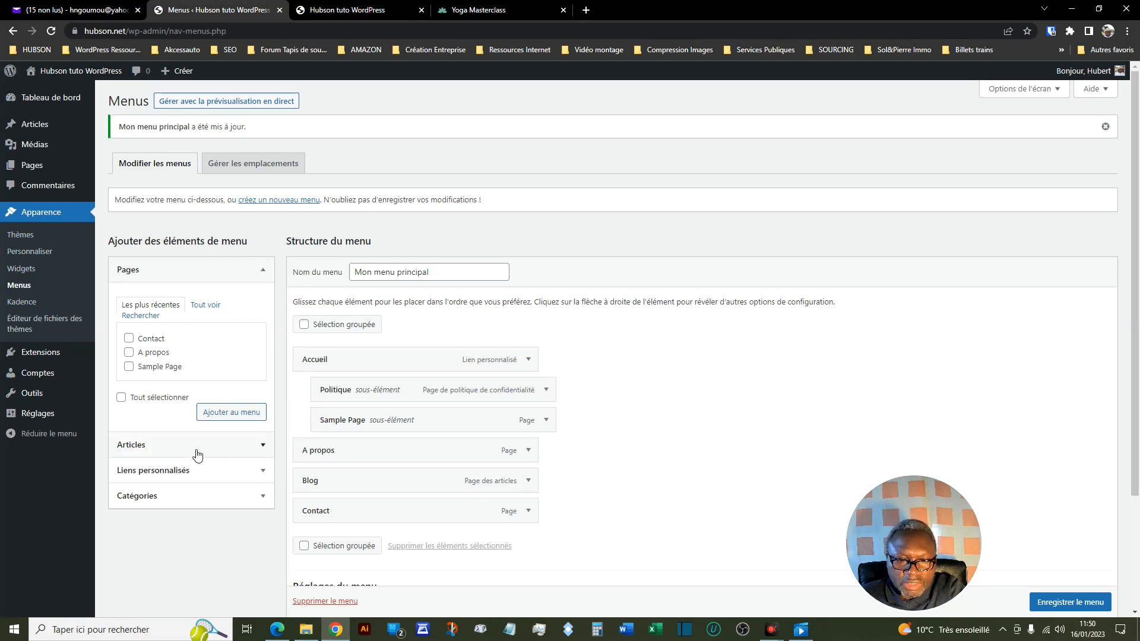
click(262, 449)
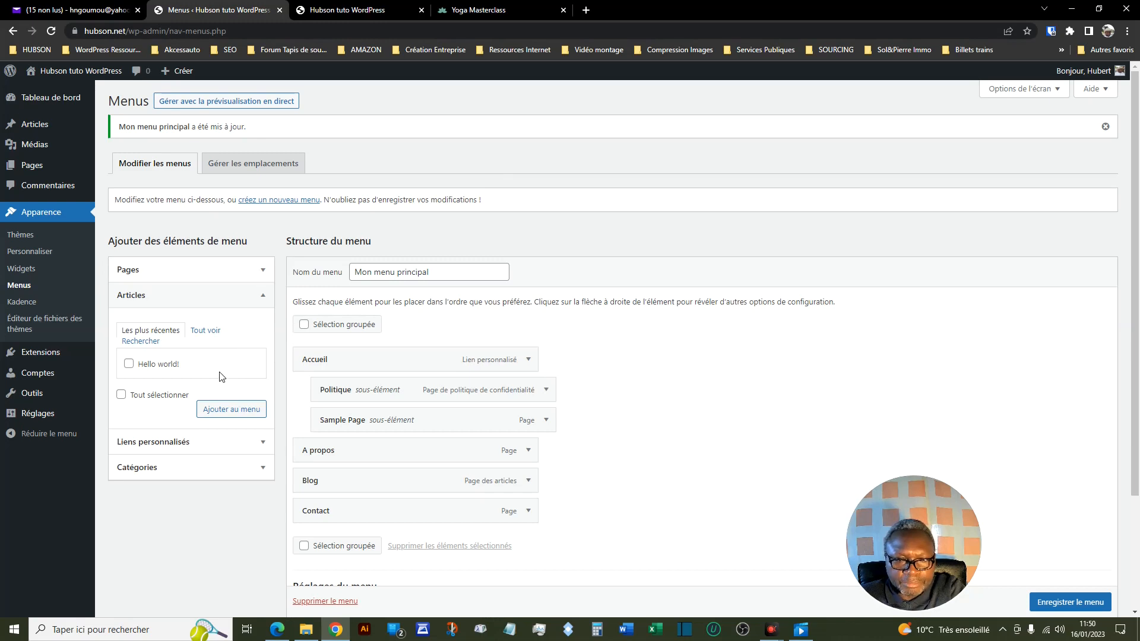
click(263, 298)
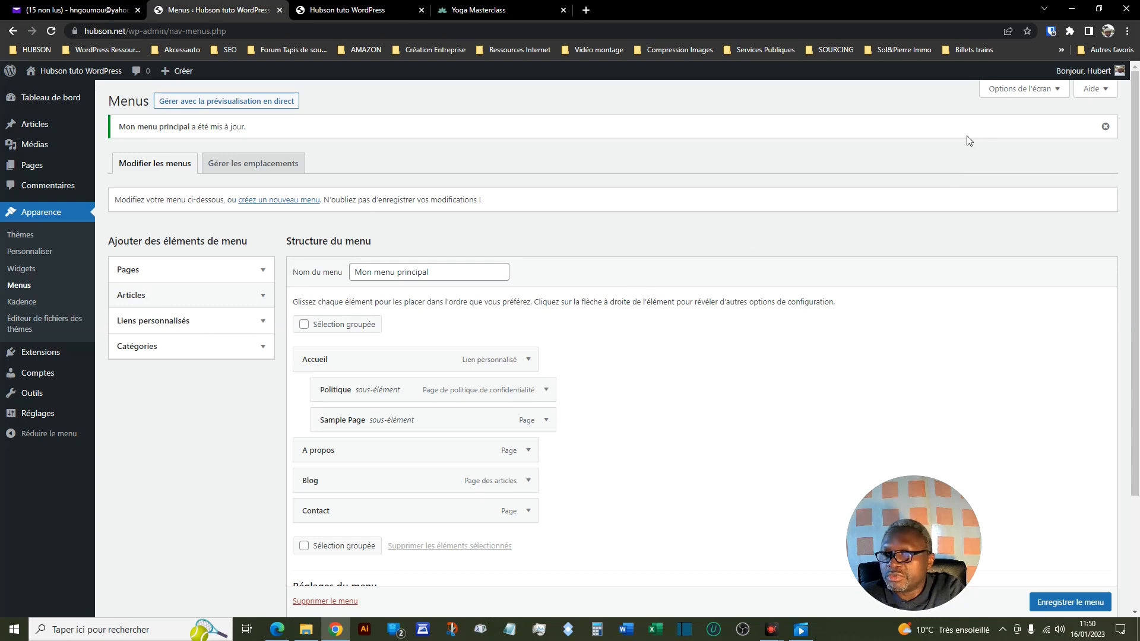
click(1056, 95)
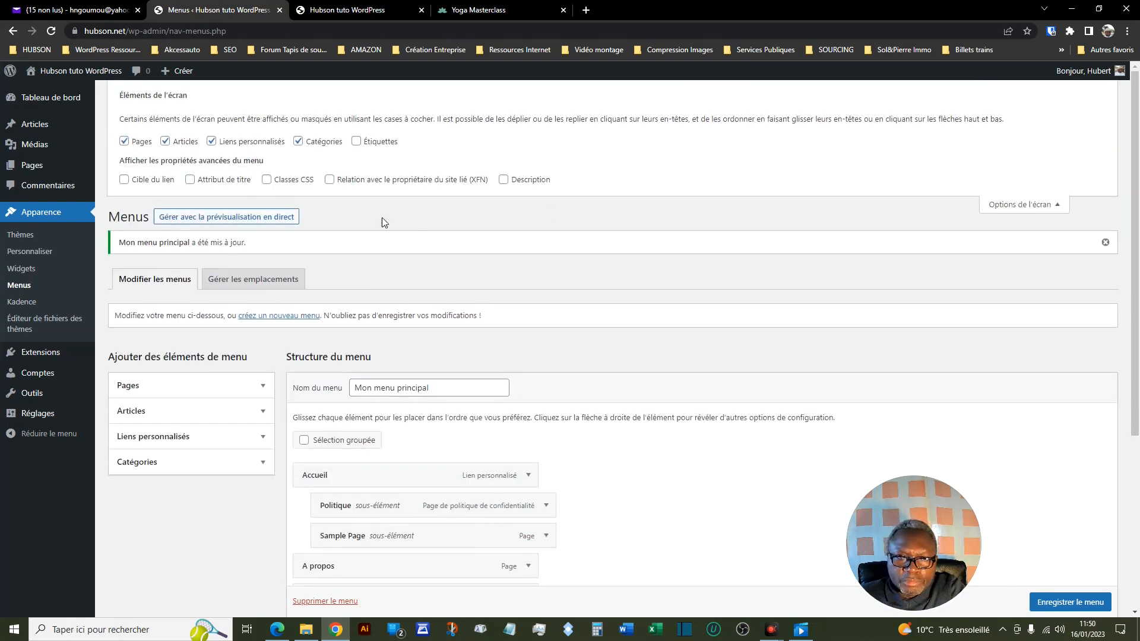
click(165, 143)
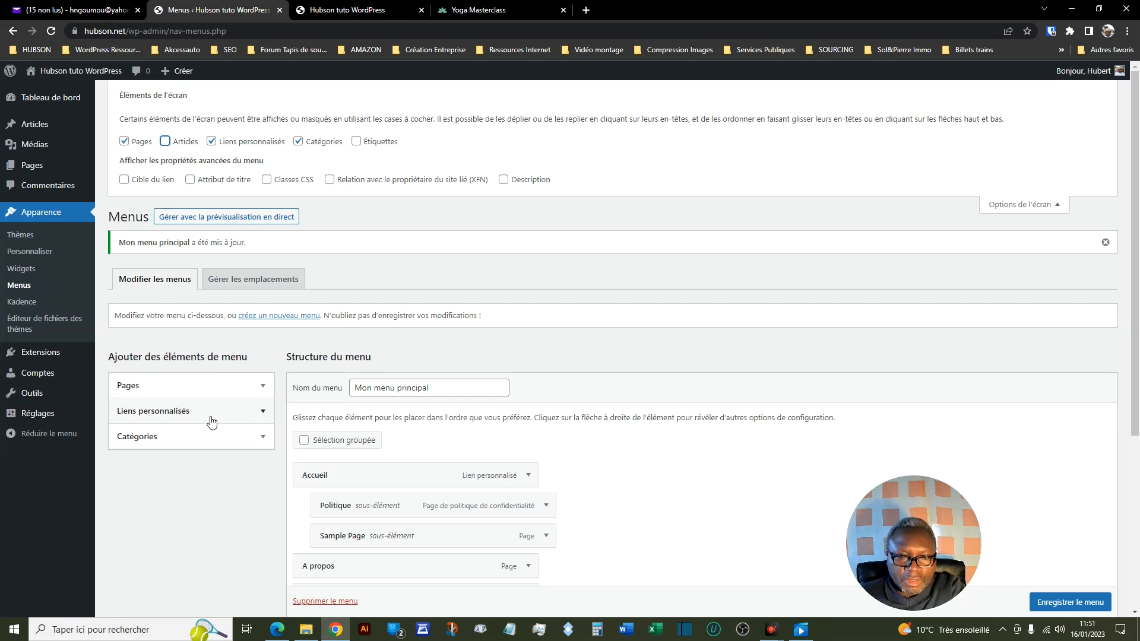
- Add a custom link with the text Amazon and the copied Amazon yoga accessoires search URL, and save the menu
click(263, 416)
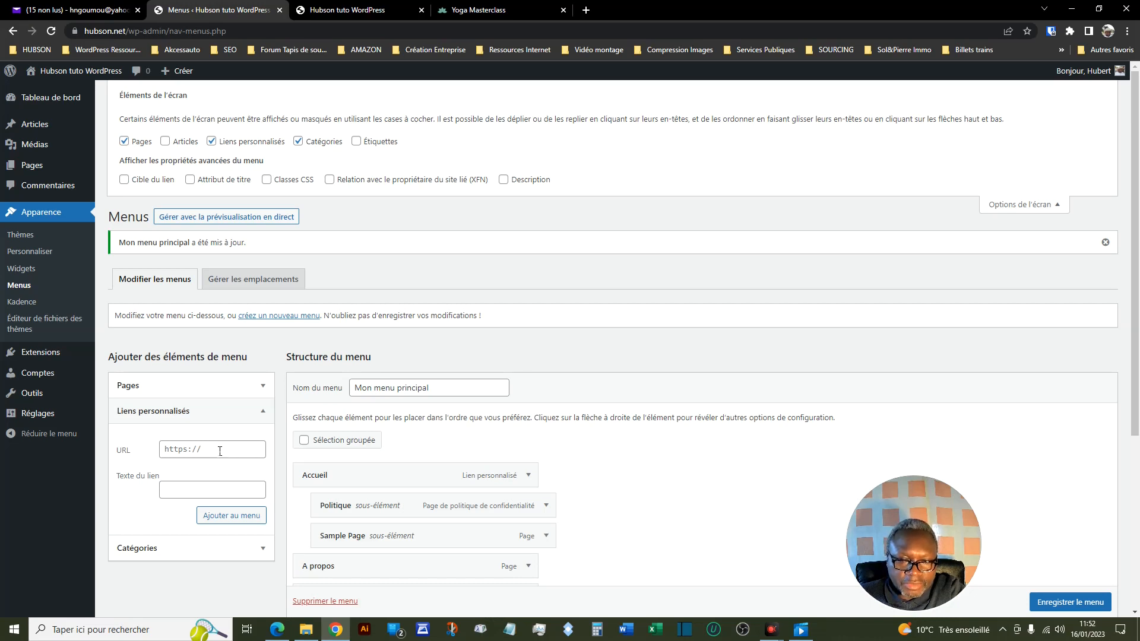
click(199, 490)
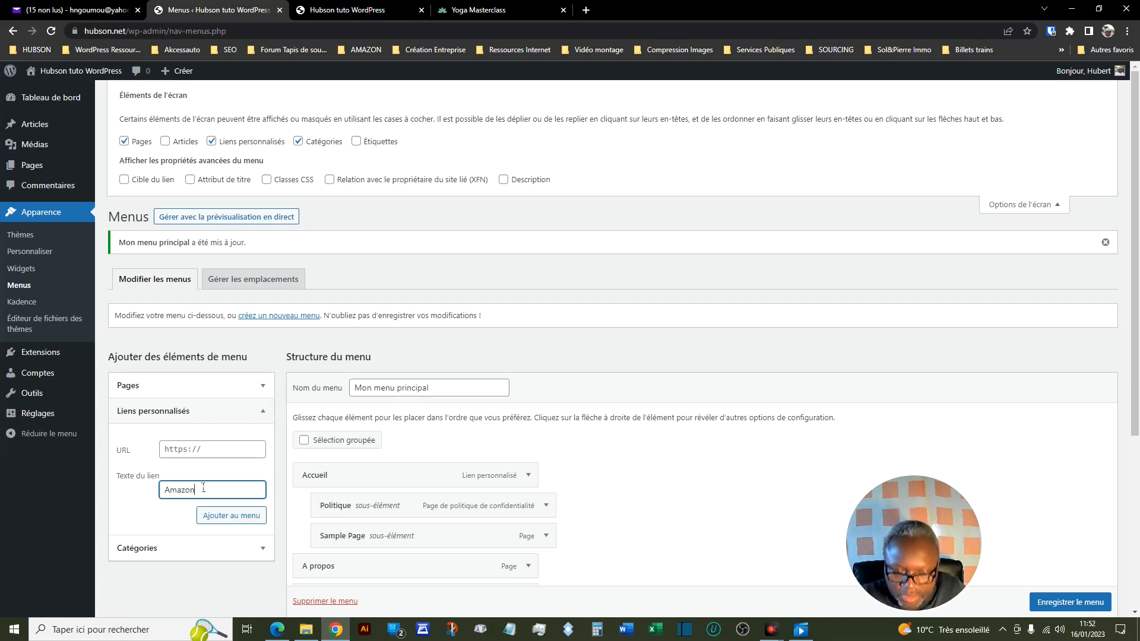
click(214, 450)
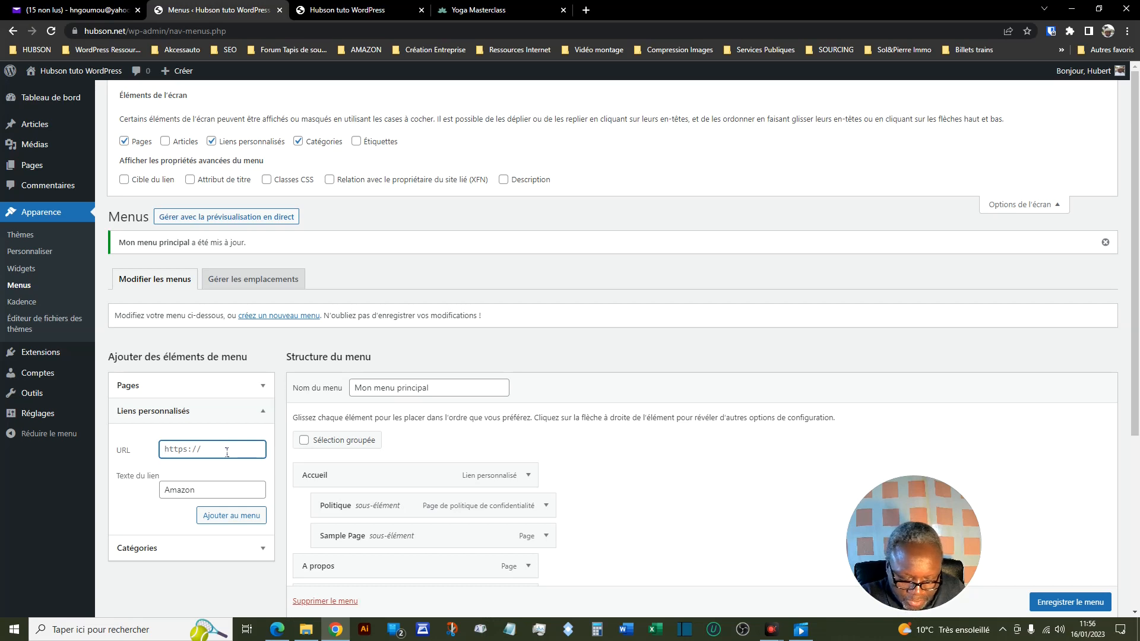
key(ctrl+v)
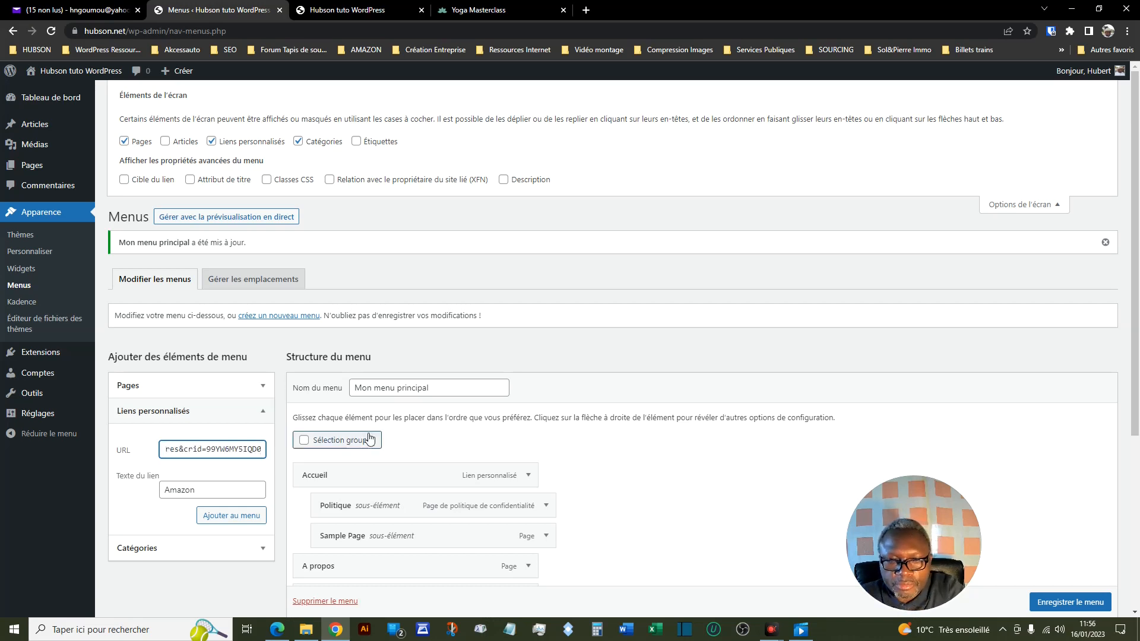
scroll(703, 451, down, 2)
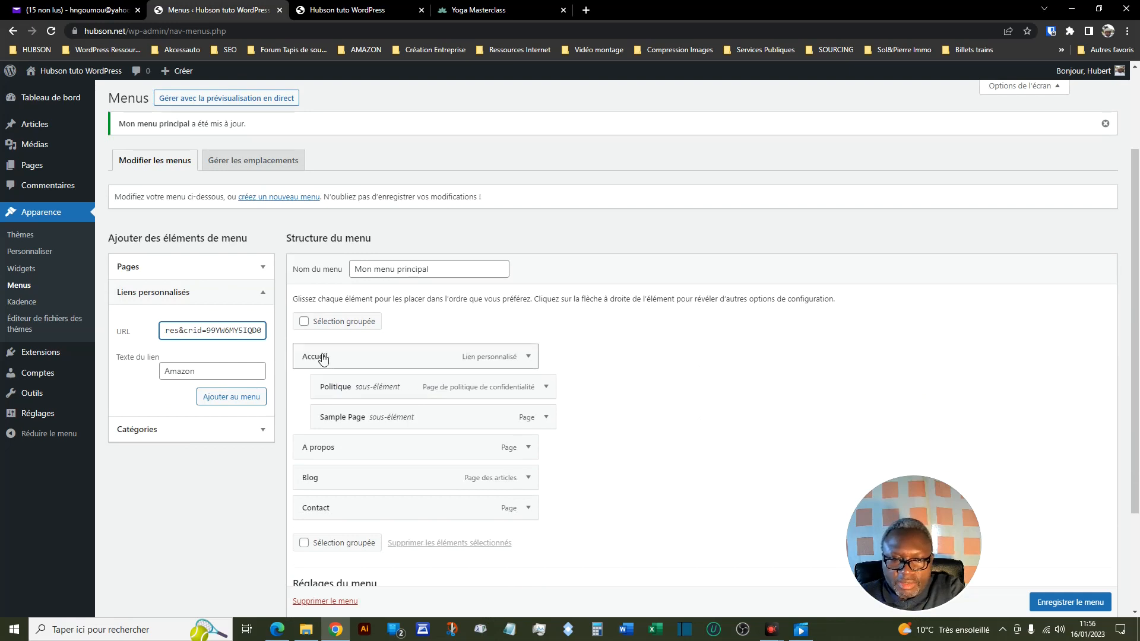
click(232, 402)
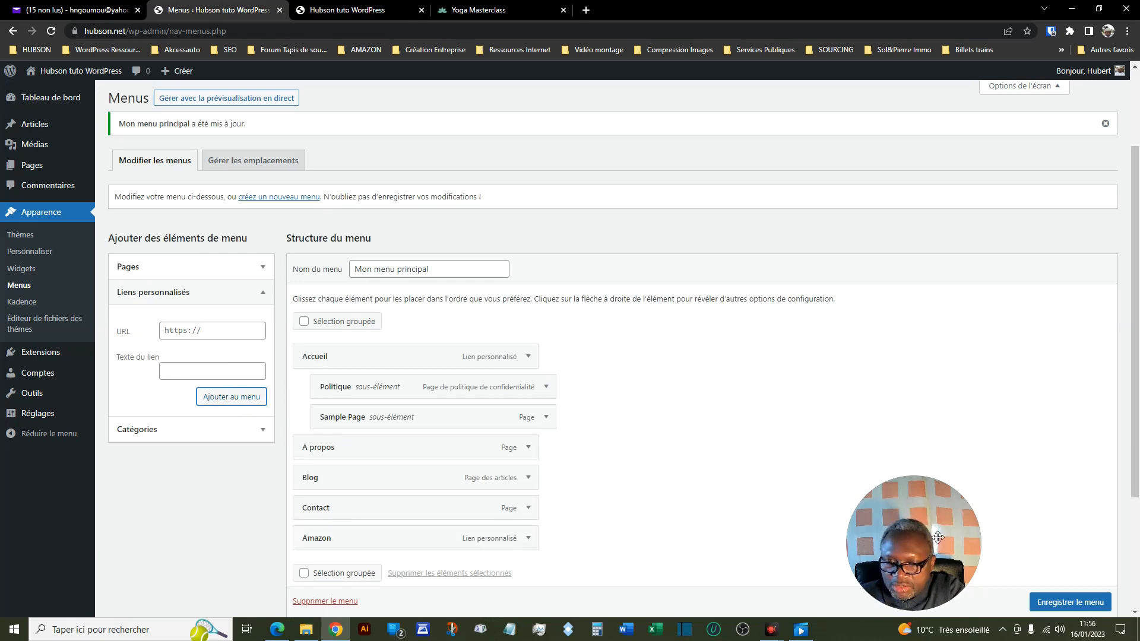
click(1049, 603)
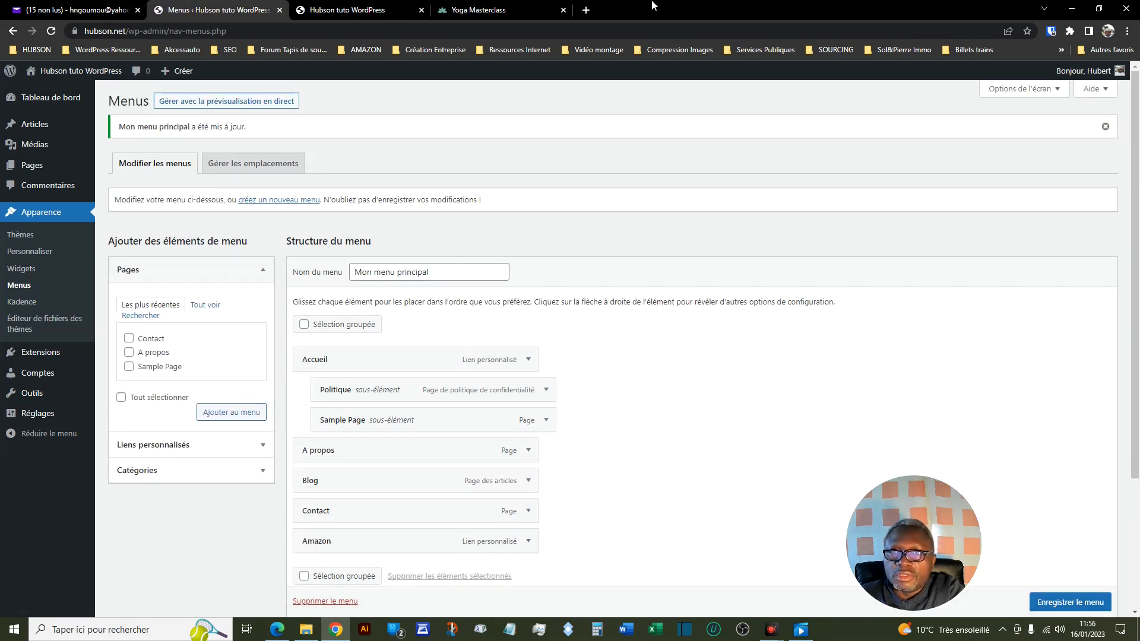
- Reload the site's front page, test the Amazon menu link, and go back to the site
click(368, 8)
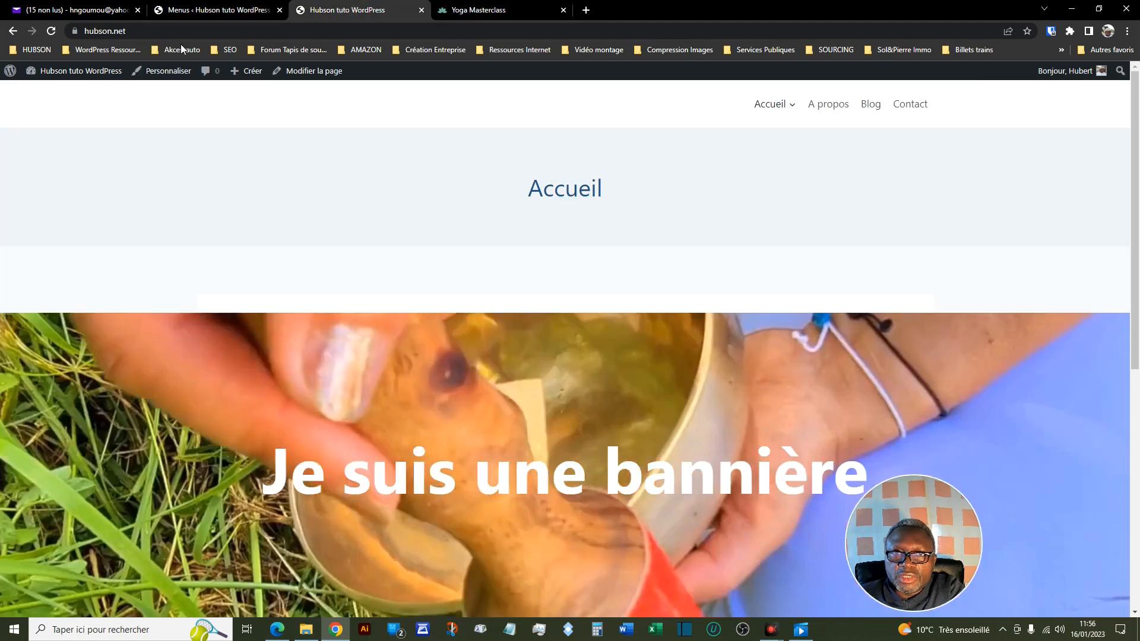
click(53, 31)
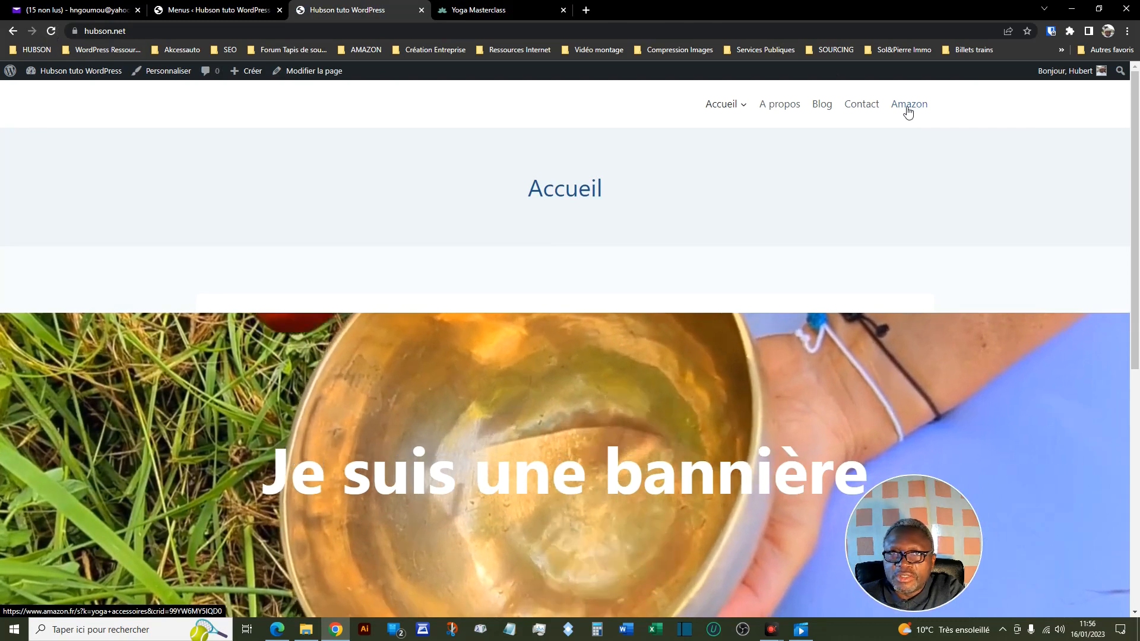
click(908, 111)
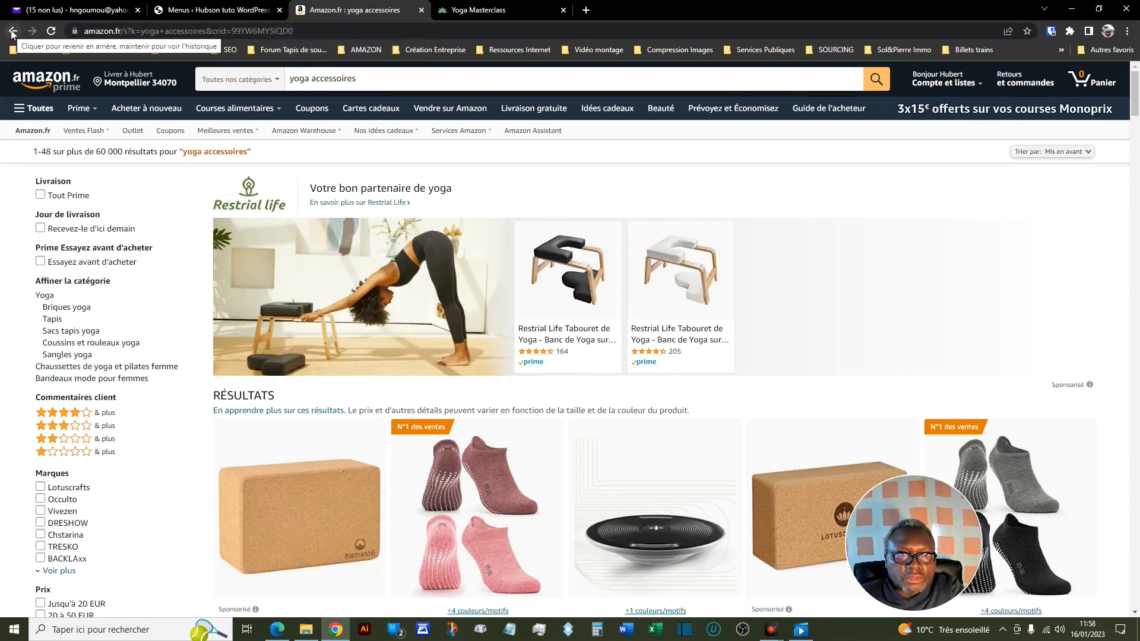
click(12, 31)
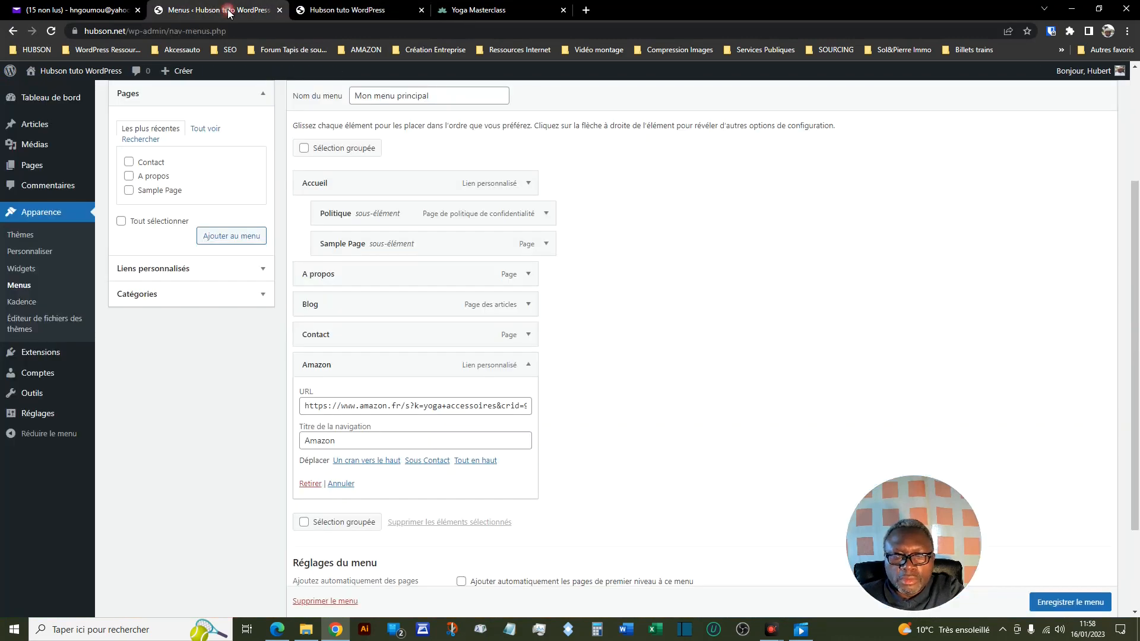
- Return to the menu editor, view the Amazon item's details and the Catégories section, and collapse both
click(229, 14)
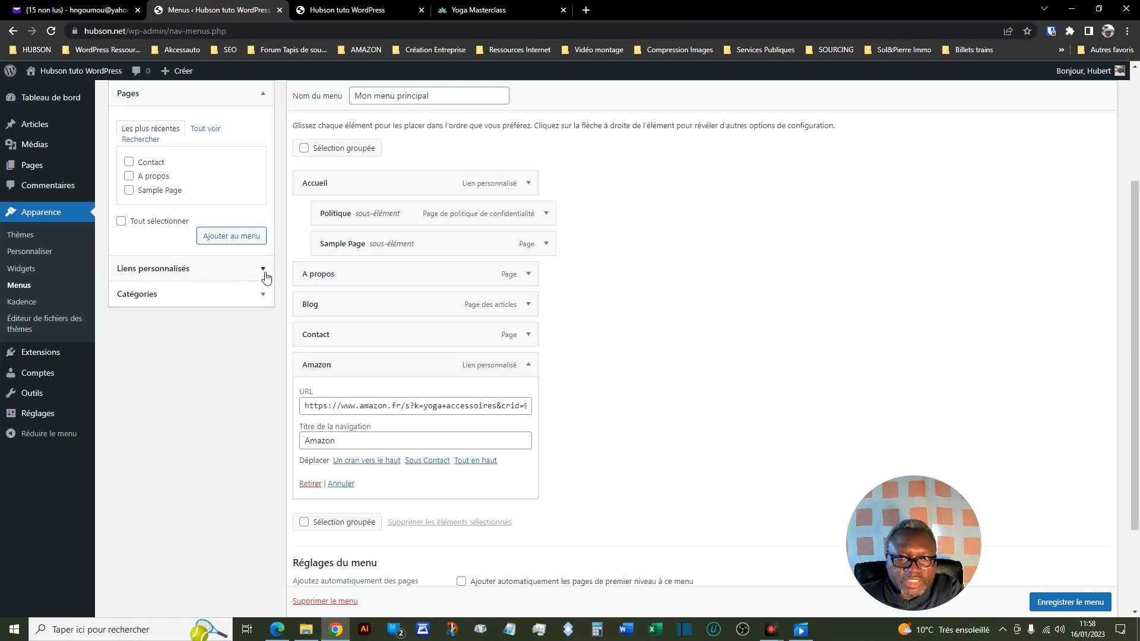
click(262, 296)
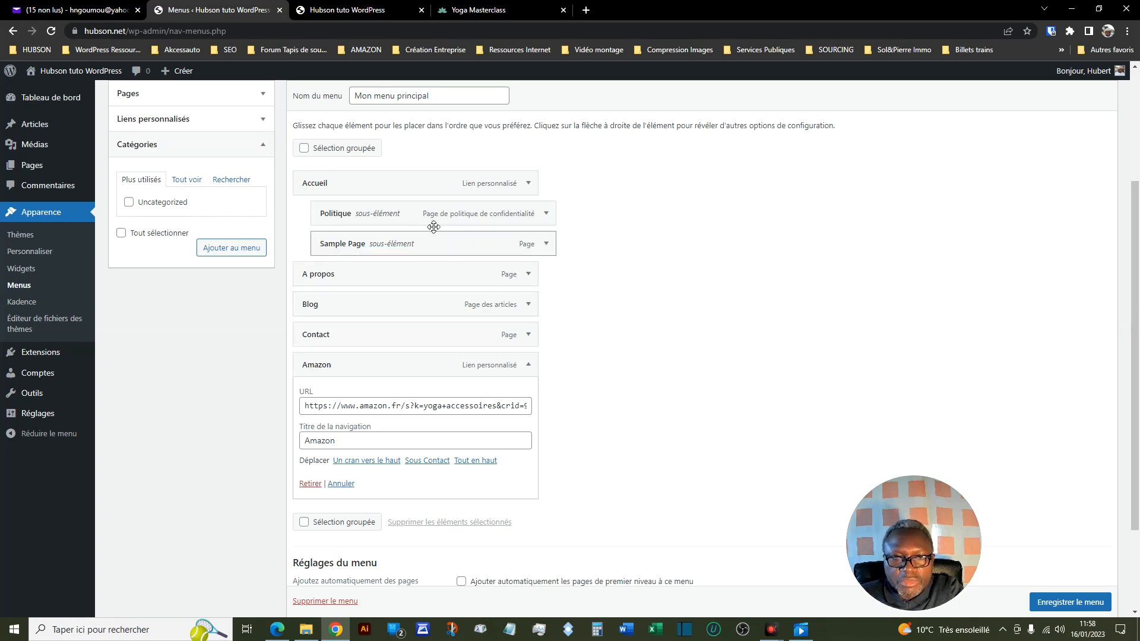
click(263, 151)
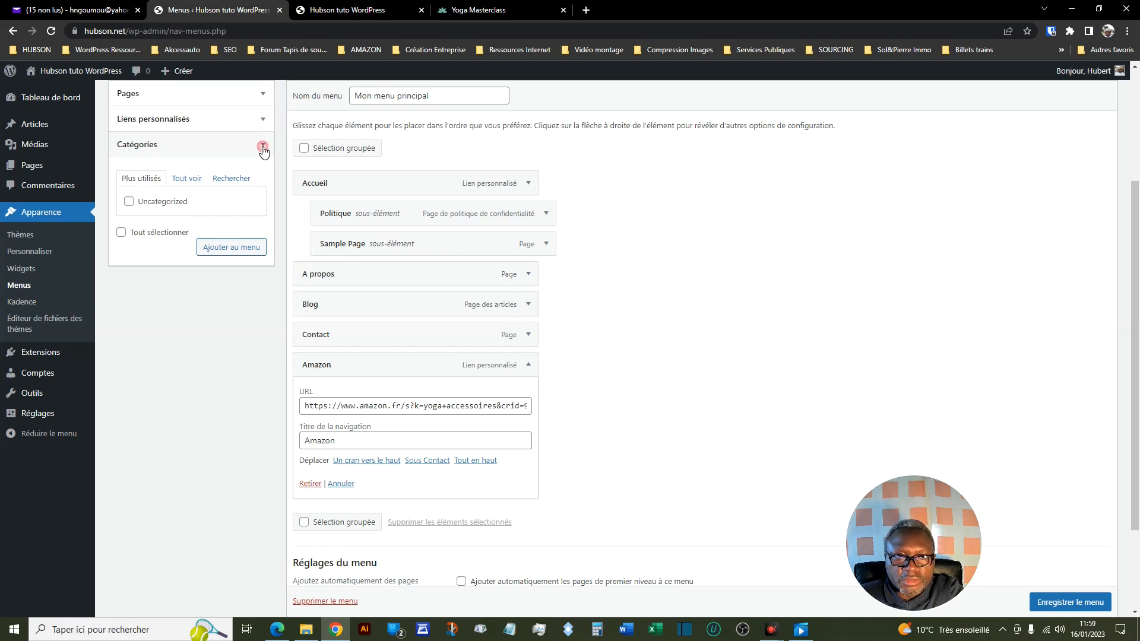
click(528, 411)
scroll(583, 413, down, 1)
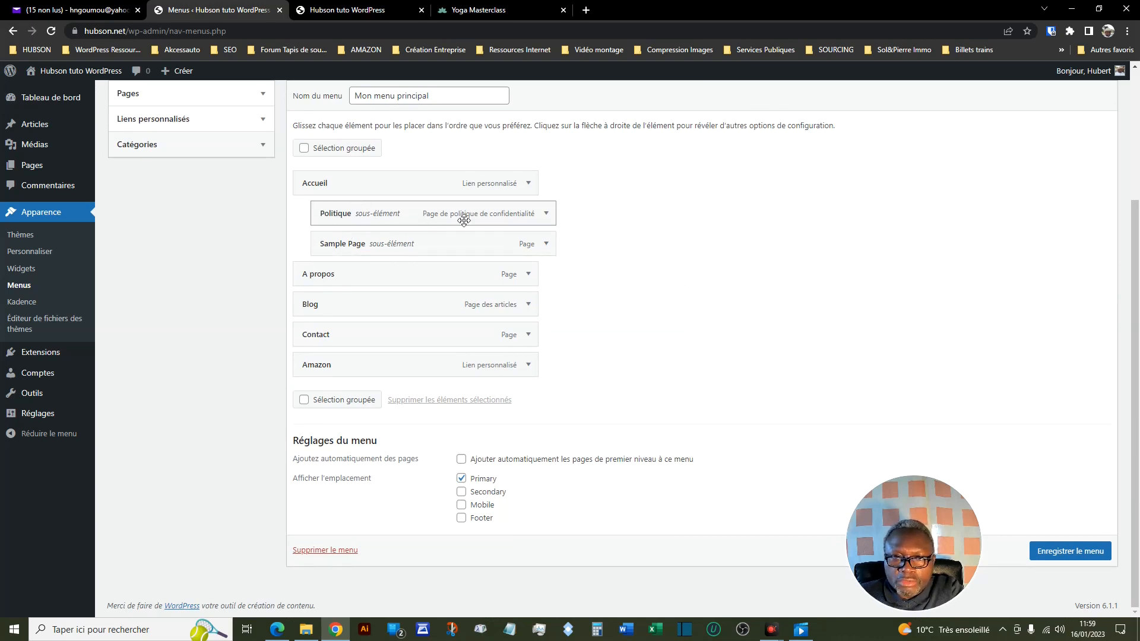
- Remove the Politique and Sample Page sub-items under Accueil from the menu and save it
click(546, 215)
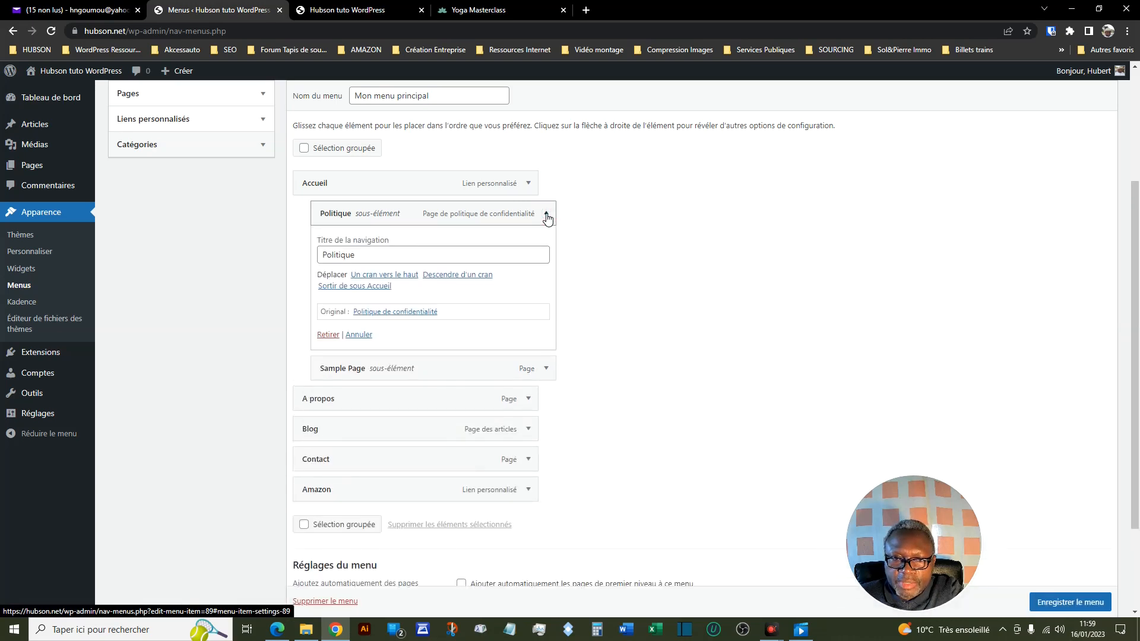
click(329, 336)
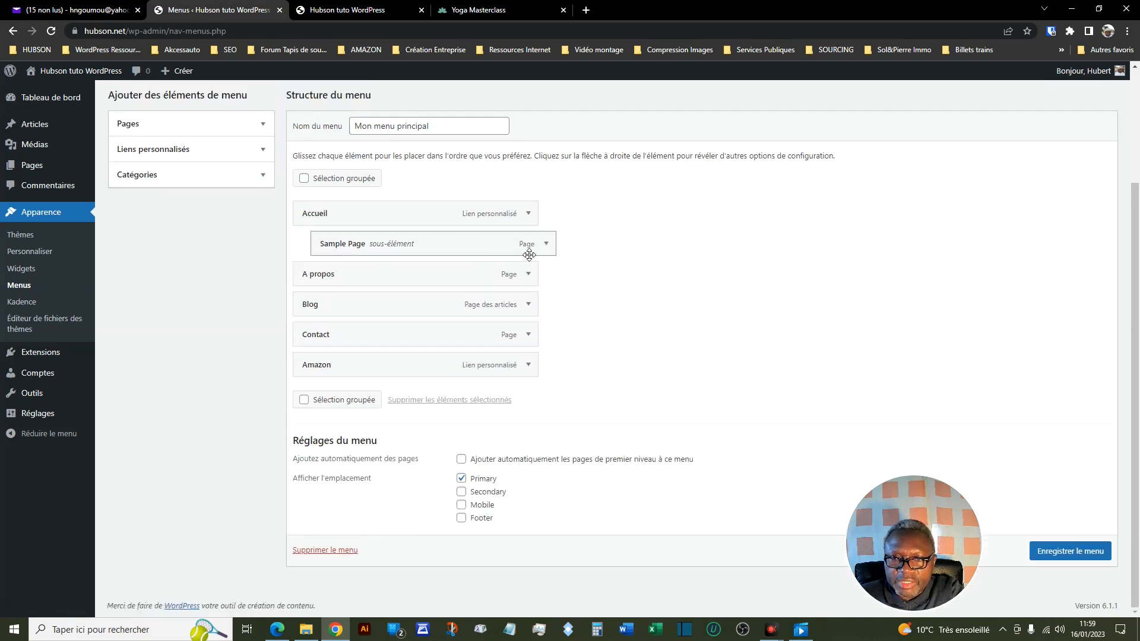
click(546, 245)
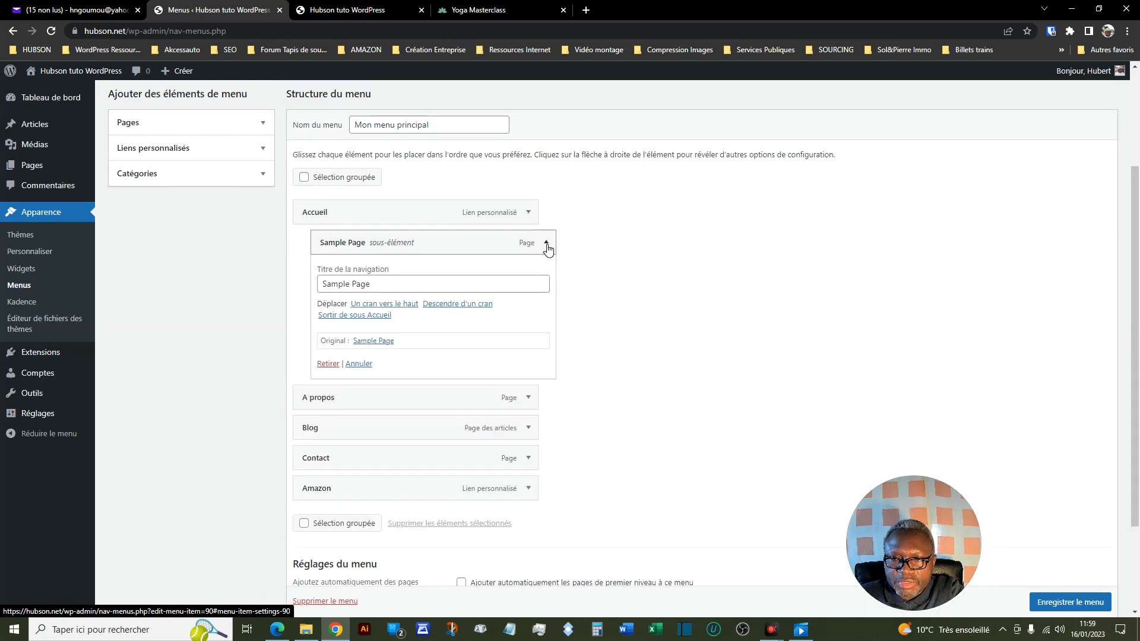
click(335, 366)
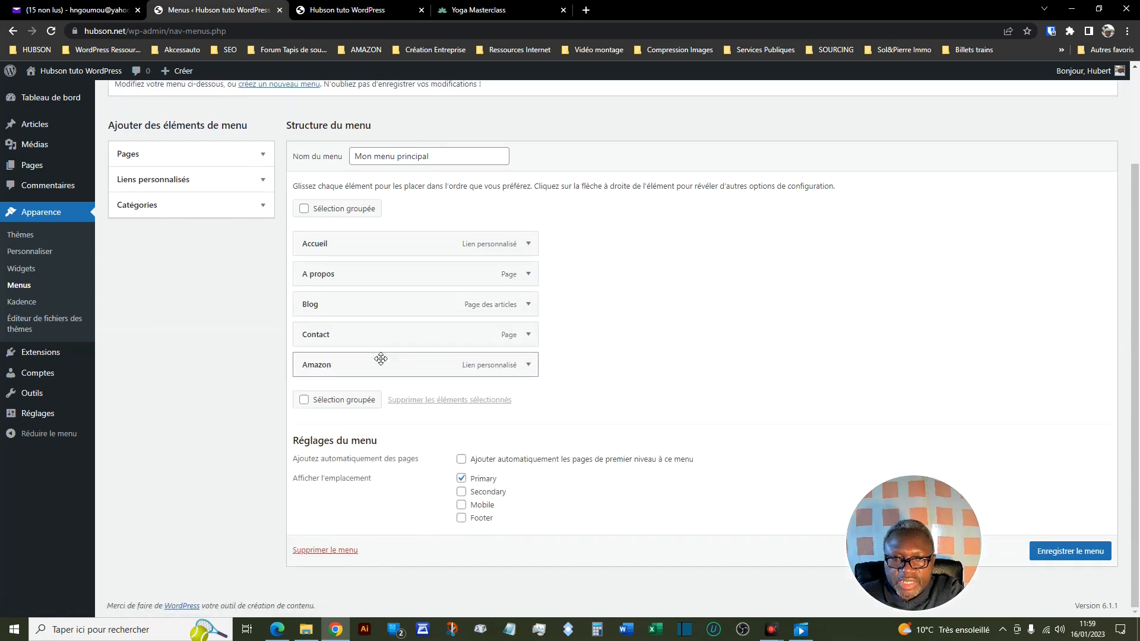
click(1063, 551)
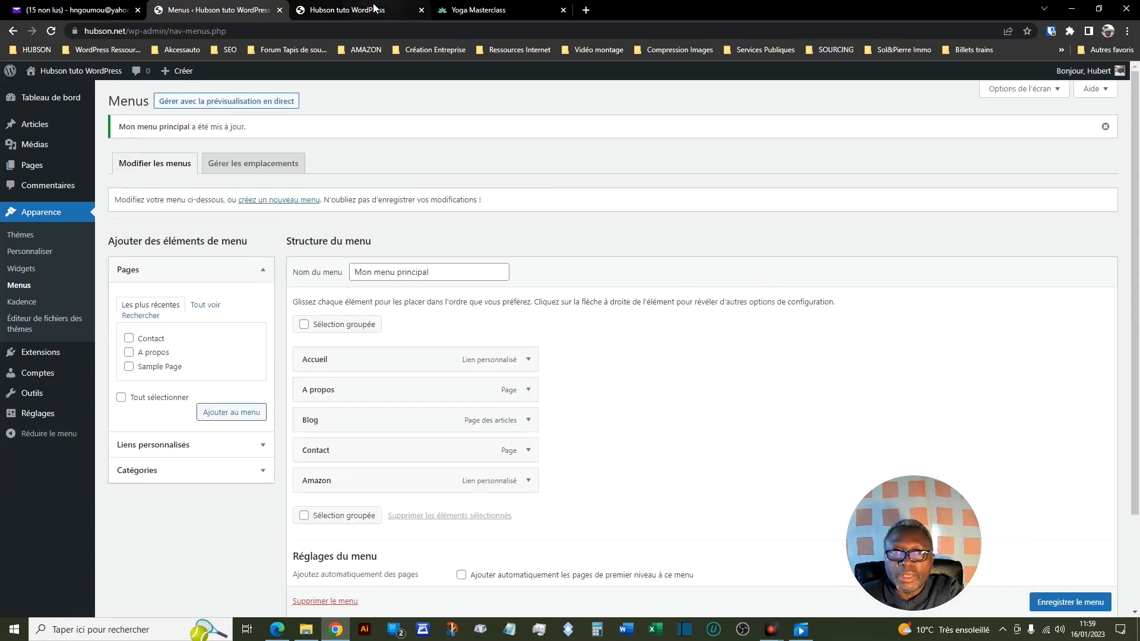
- Go to the site's front page and reload it to check the updated navigation menu
click(345, 10)
mouse_move(729, 113)
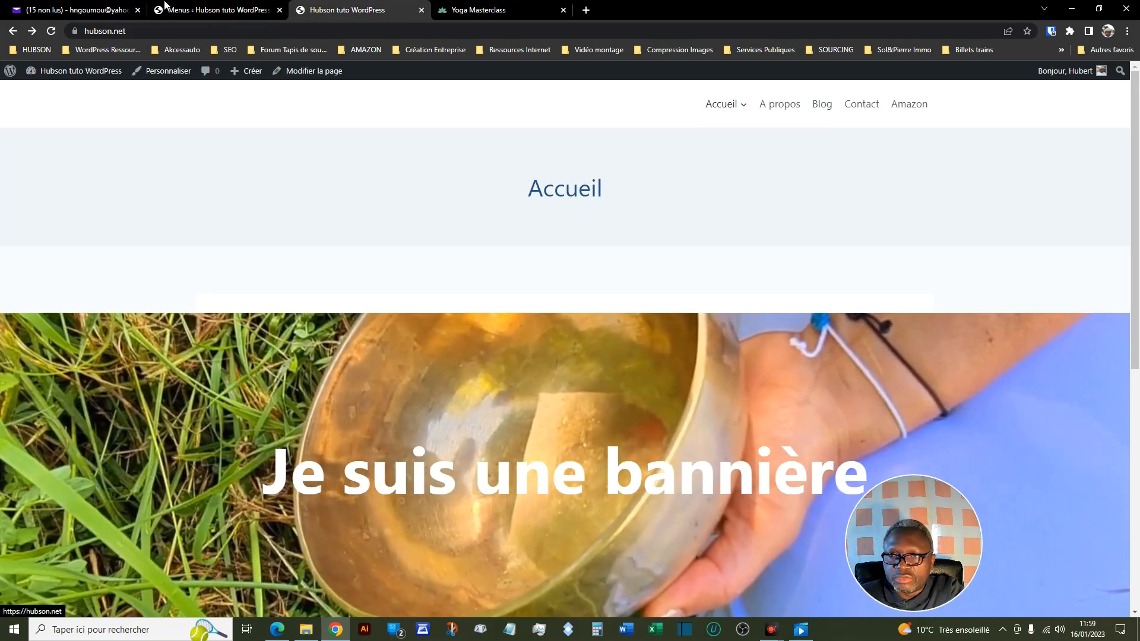
click(51, 31)
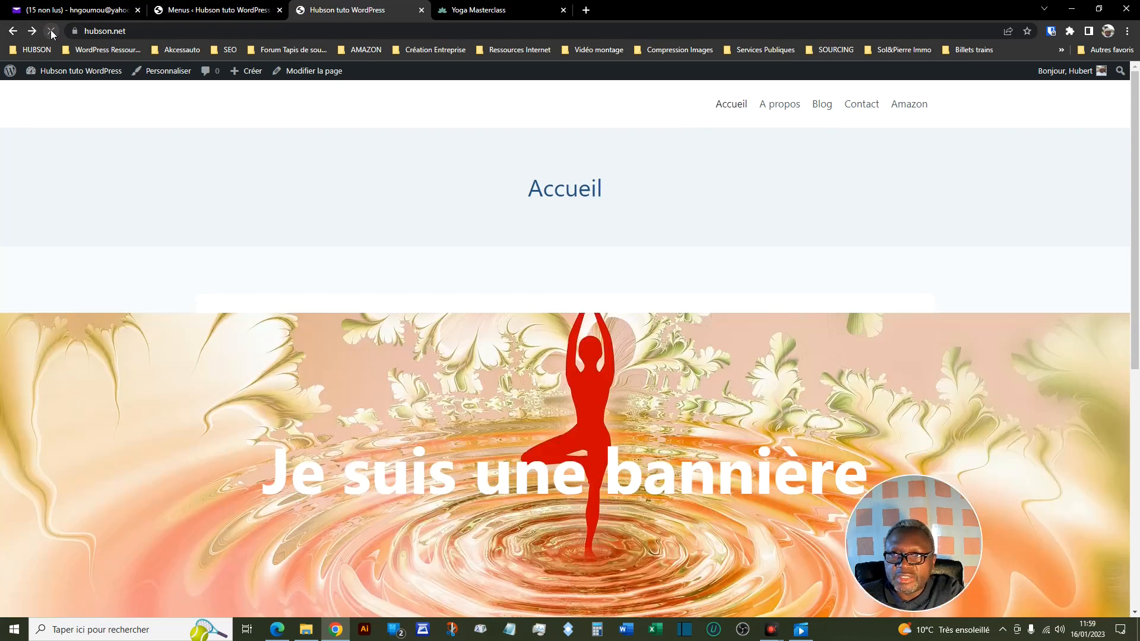